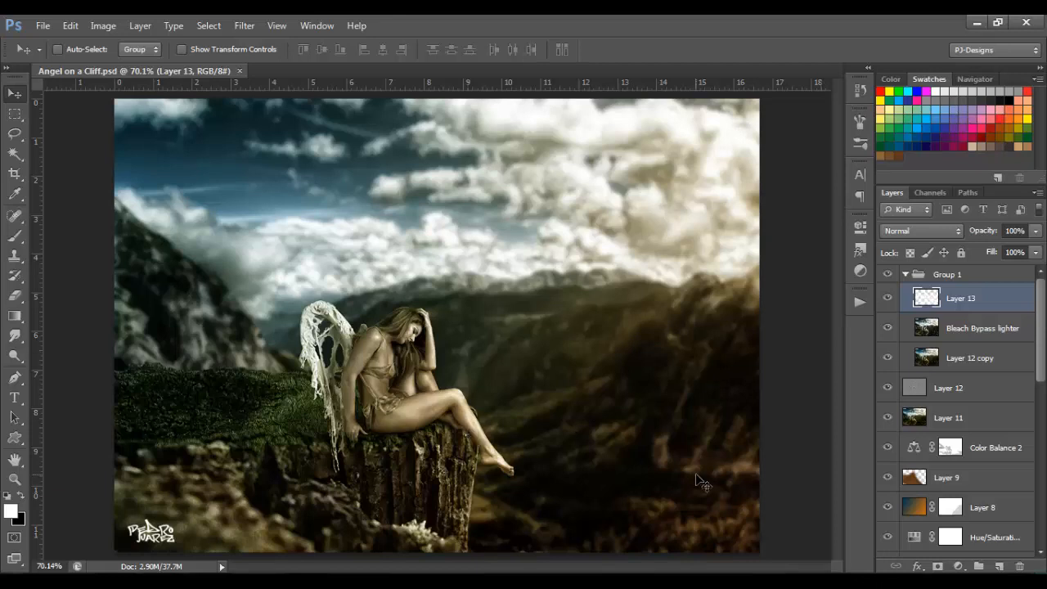
Switch to the tutorial folder and open the green_valley_by_burtn-d45z1d7 image in Photoshop
click(402, 582)
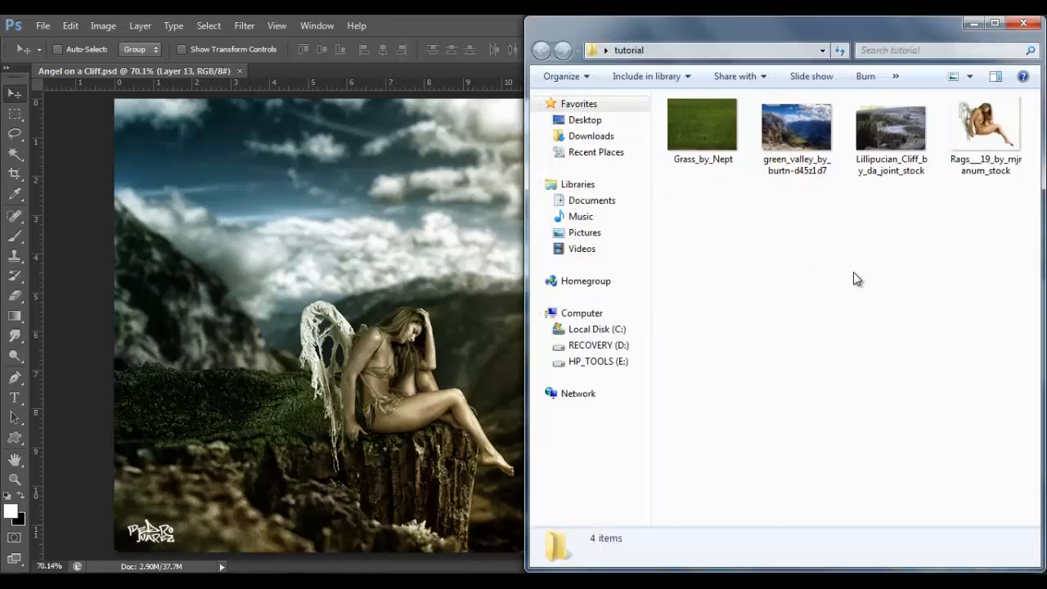
click(804, 114)
right_click(804, 112)
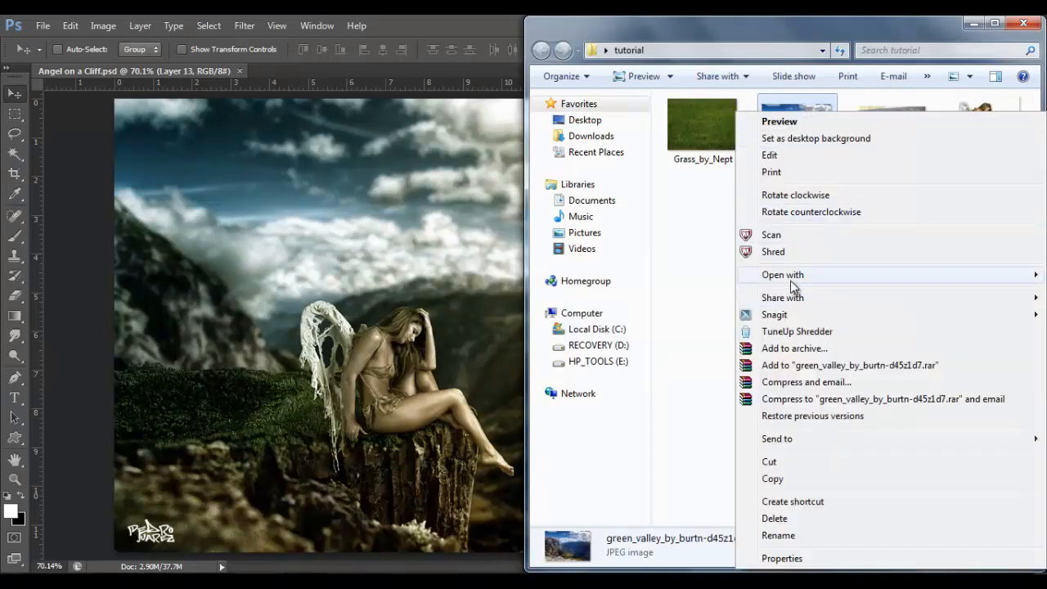
mouse_move(790, 278)
click(711, 277)
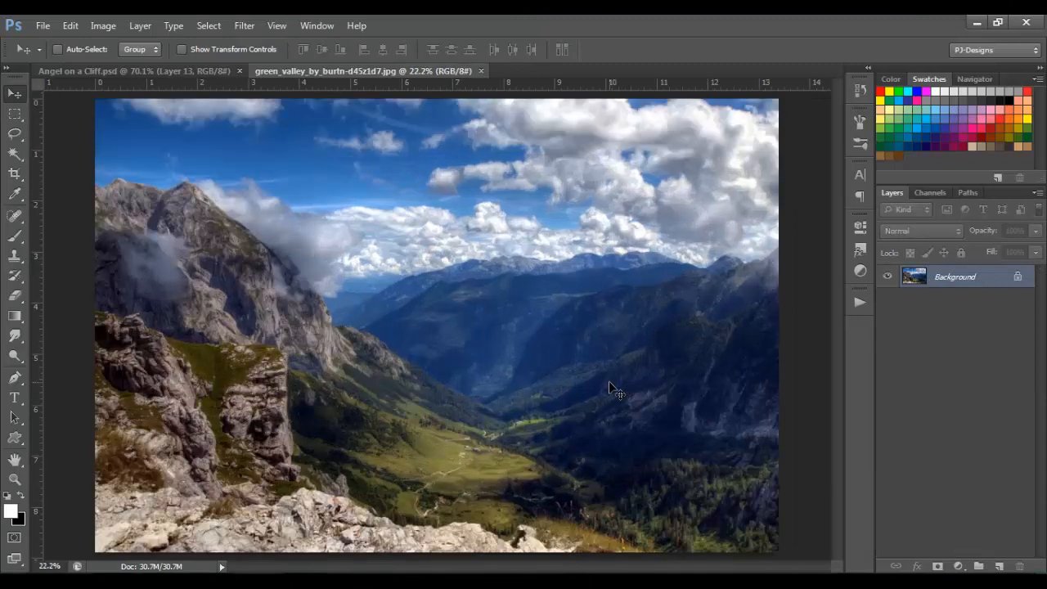
Crop the valley image to cut away its left side and the rocky foreground along its lower edge
click(15, 175)
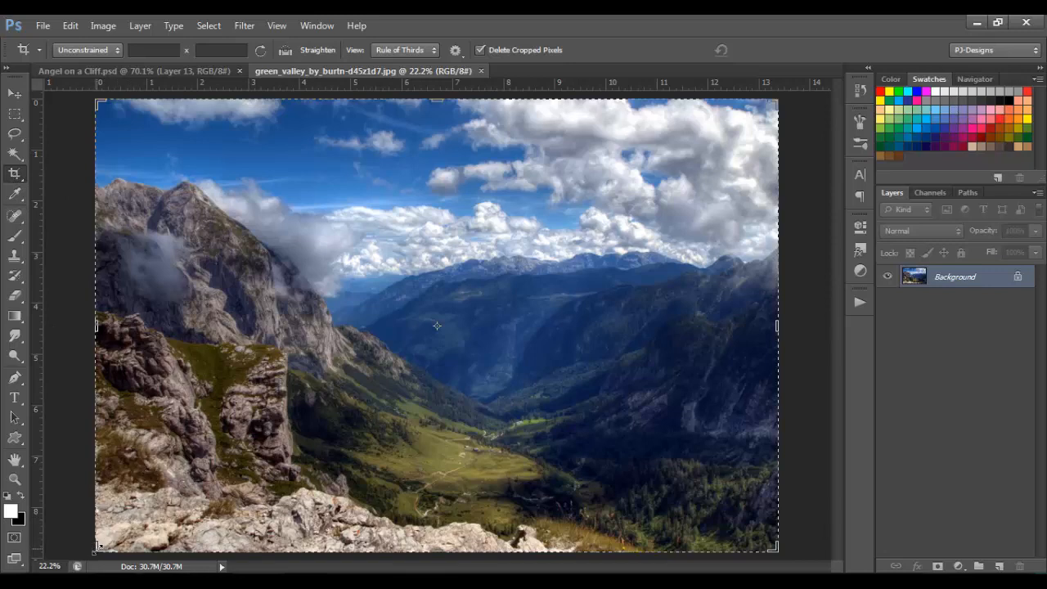
drag(98, 547, 148, 521)
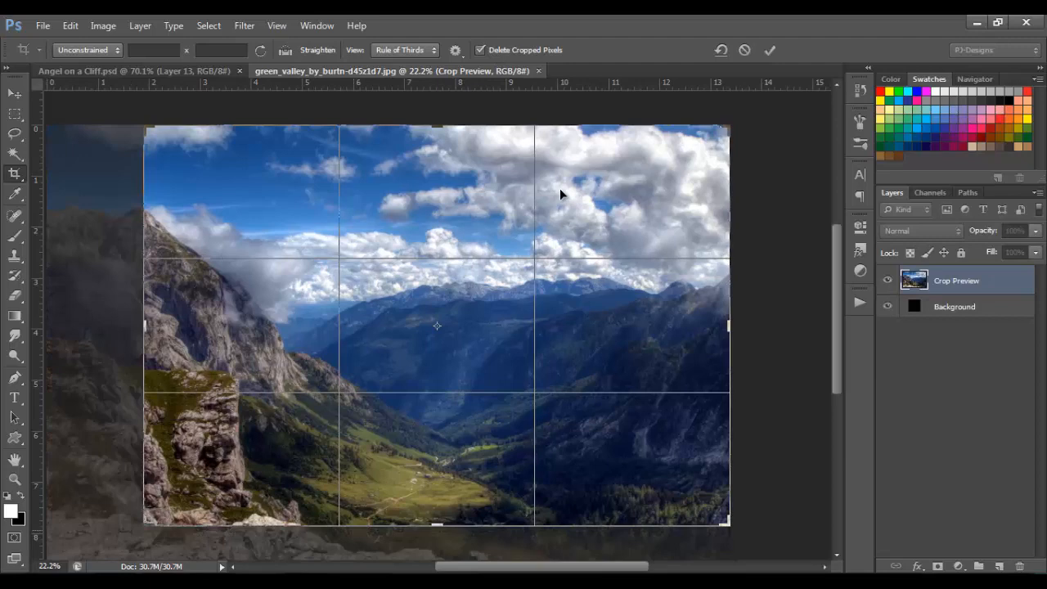
key(Return)
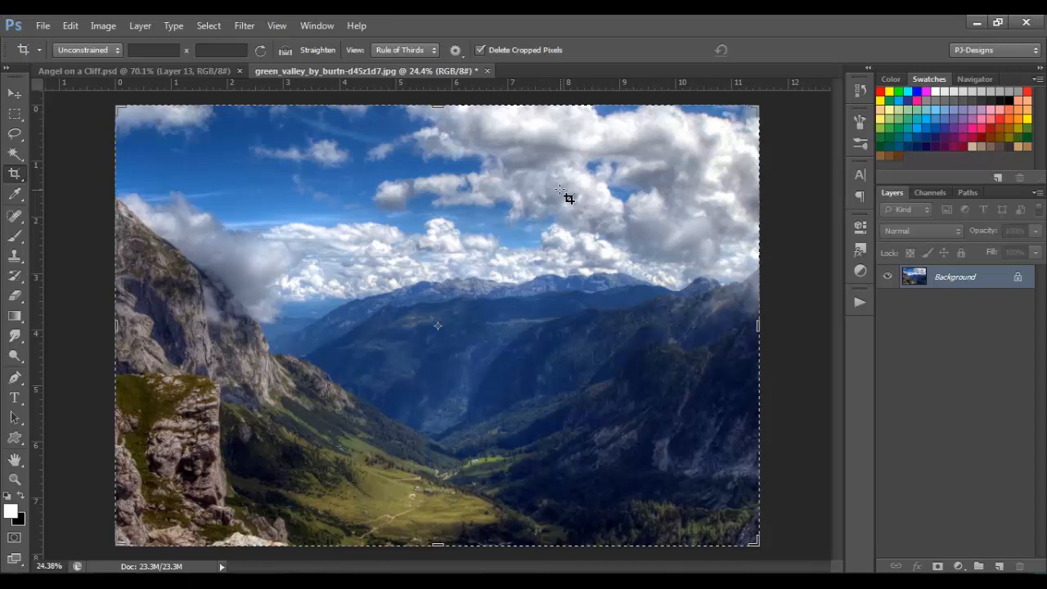
Resize the cropped valley image to a resolution of 72 pixels/inch and a width of 1200 pixels
key(ctrl+alt+i)
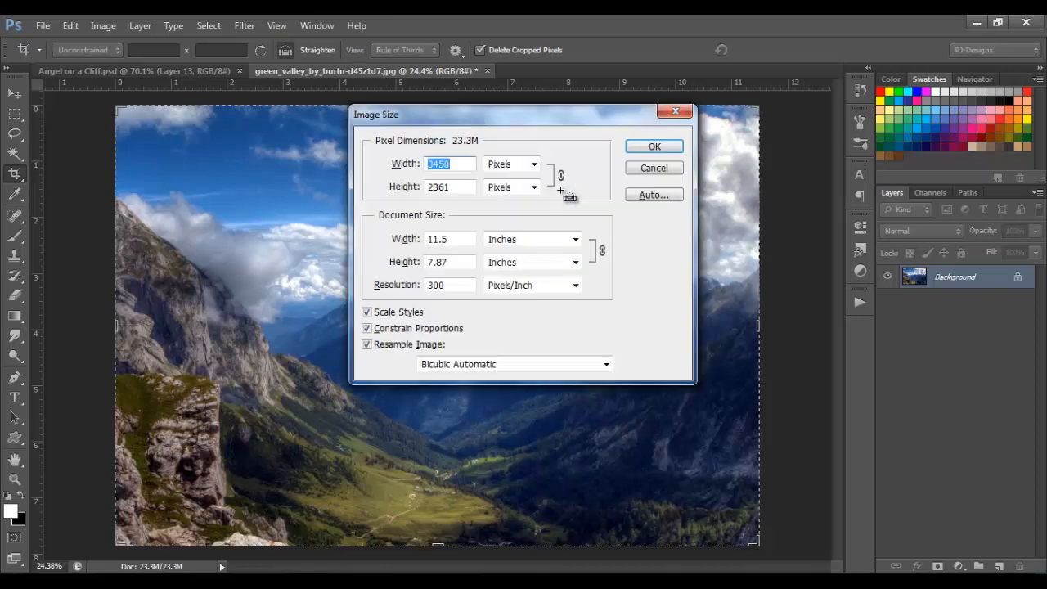
click(475, 282)
click(411, 284)
text(72)
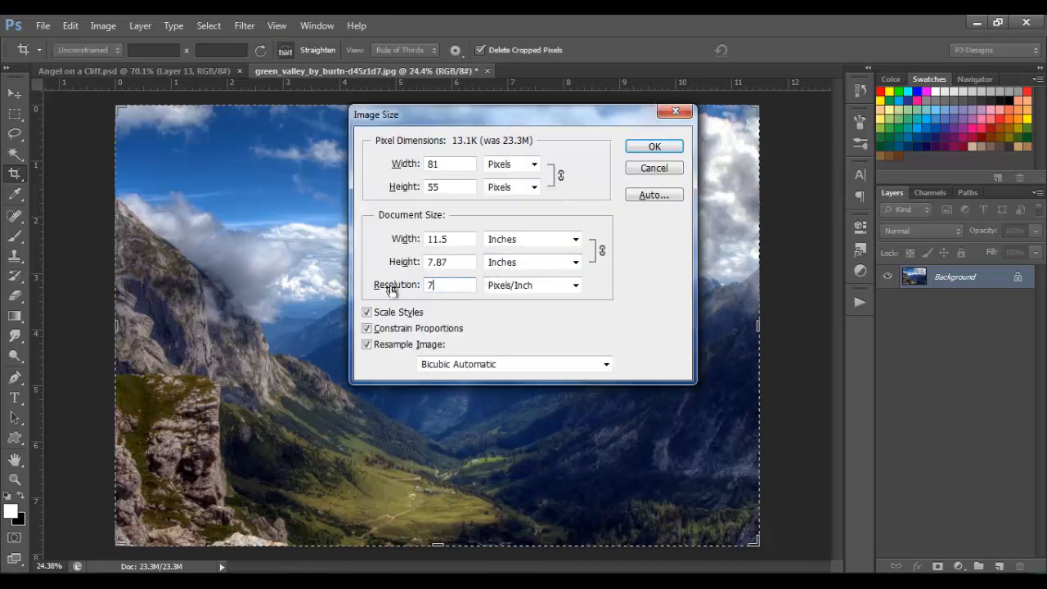
double_click(458, 163)
text(12)
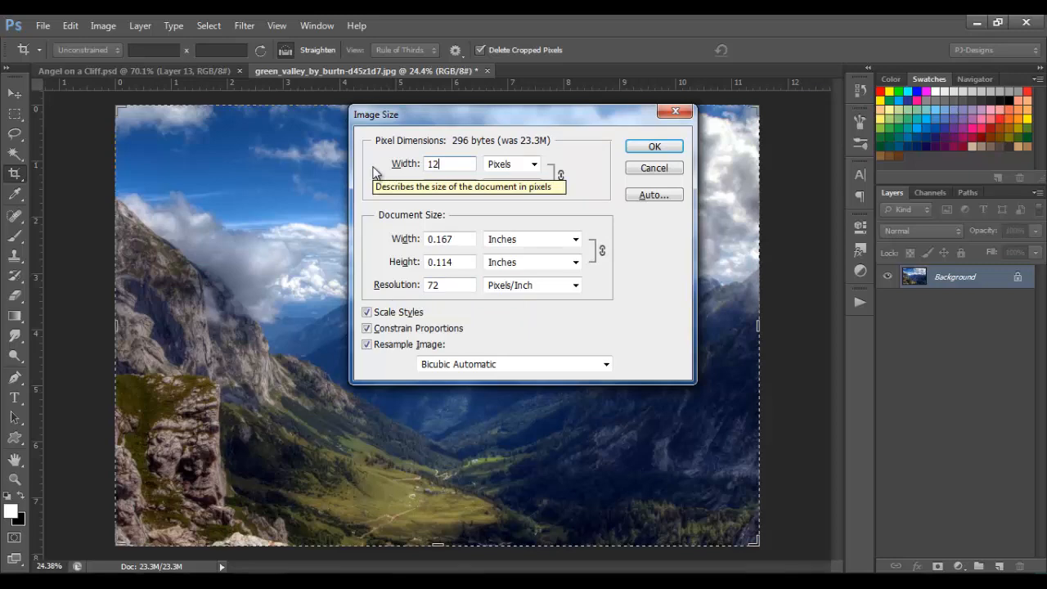
text(800)
key(Return)
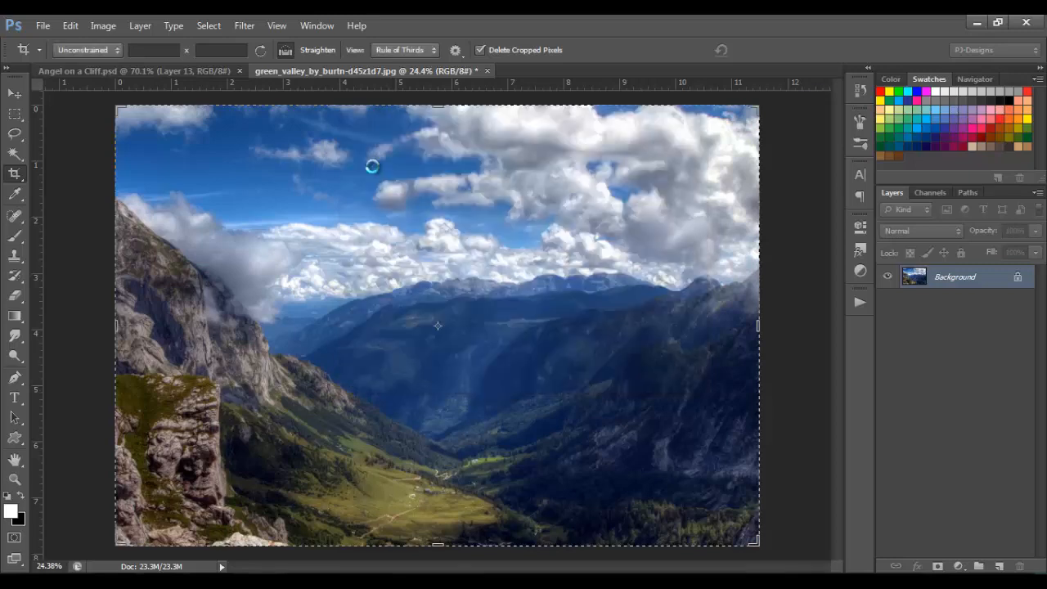
key(ctrl+0)
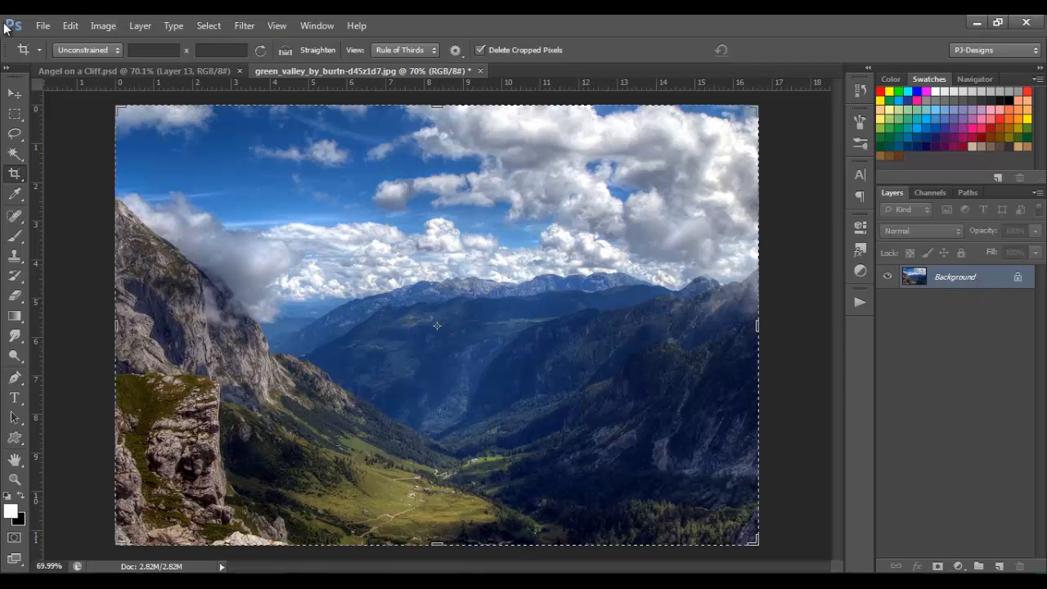
Duplicate the valley image's Background layer and make the copy the active layer
click(15, 94)
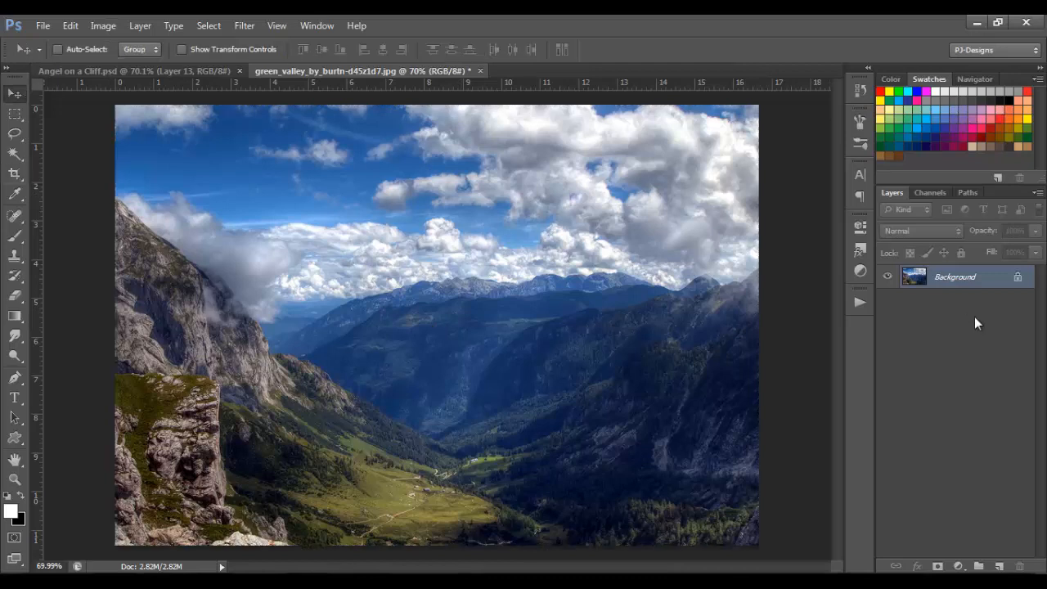
key(ctrl+j)
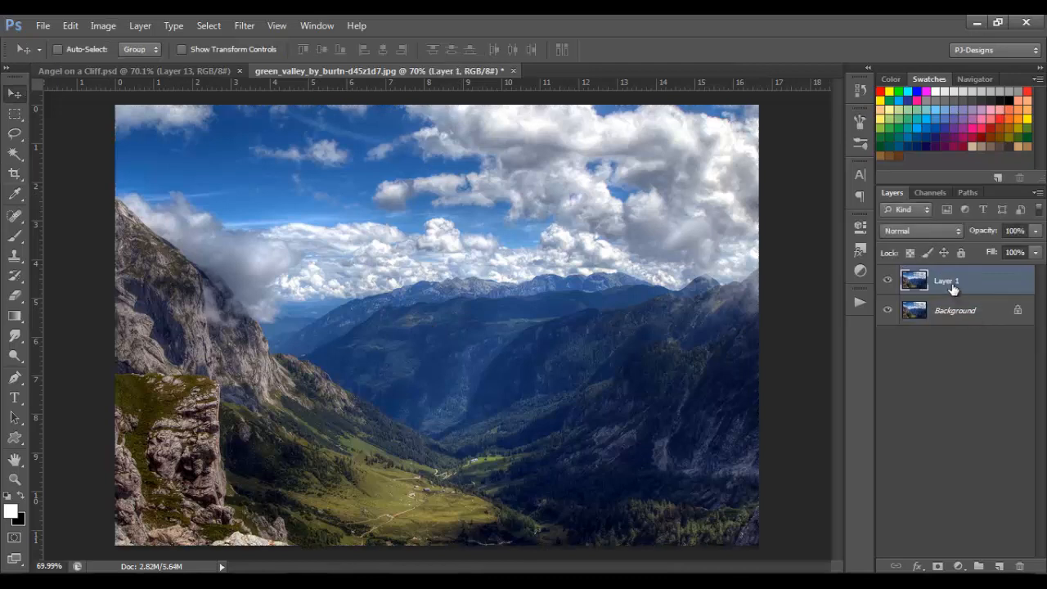
double_click(949, 281)
click(954, 306)
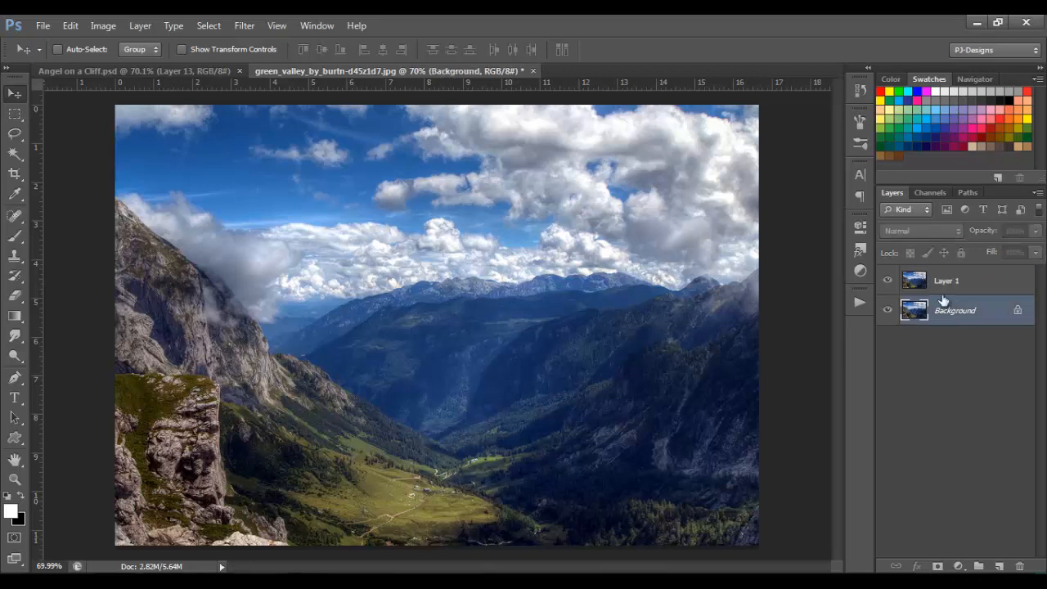
click(958, 283)
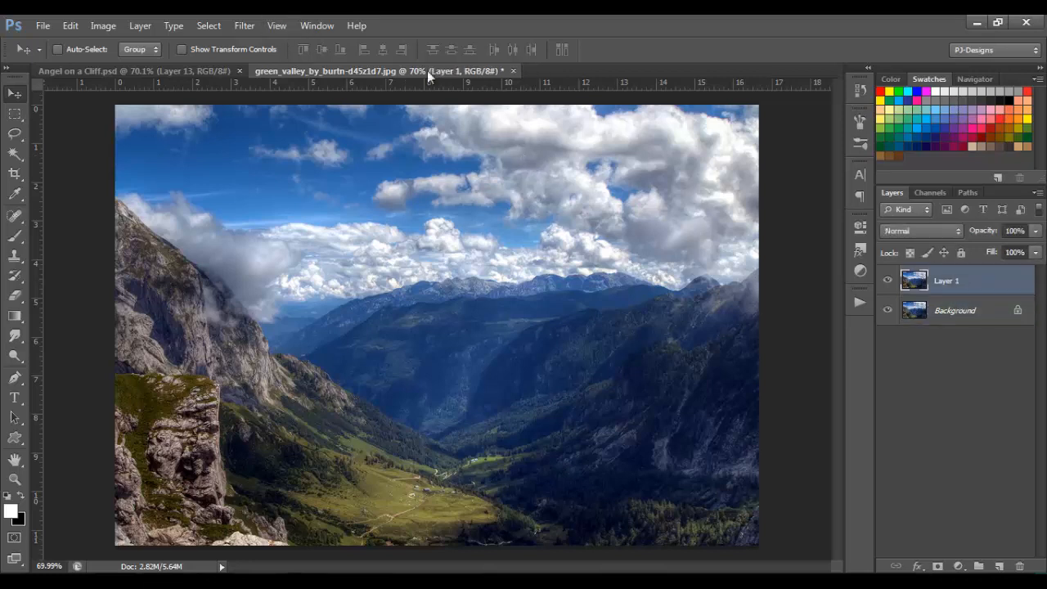
Apply a Gaussian Blur with a 3-pixel radius to the duplicated valley layer
click(240, 27)
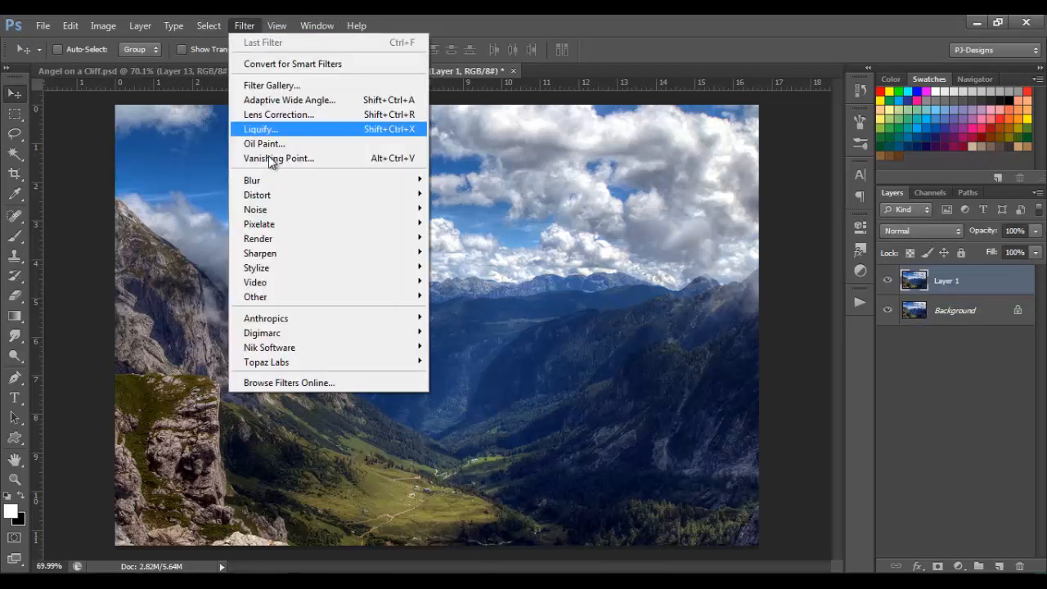
mouse_move(271, 186)
click(479, 288)
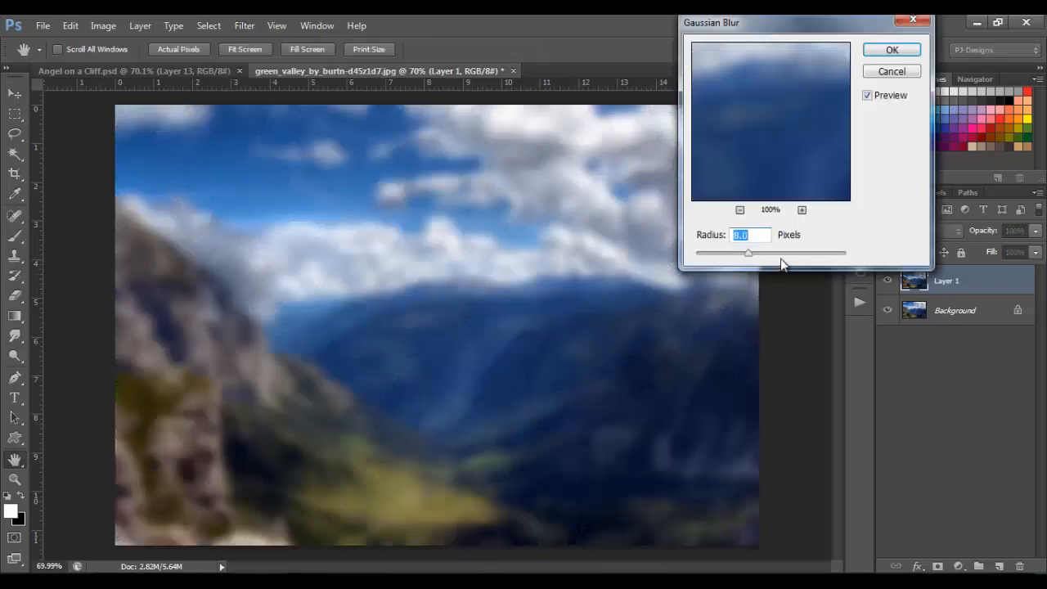
text(3)
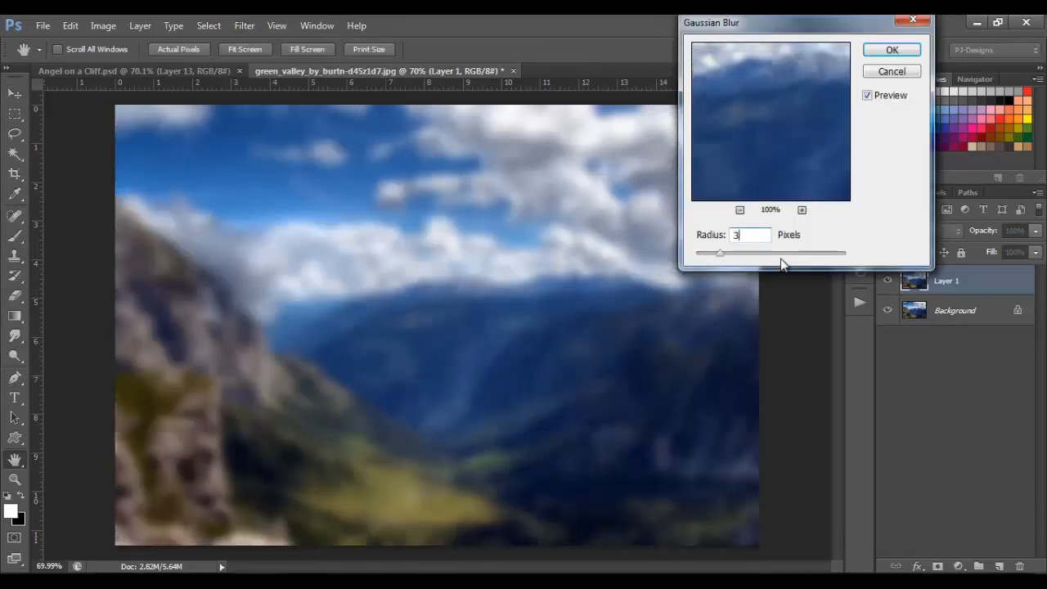
click(891, 51)
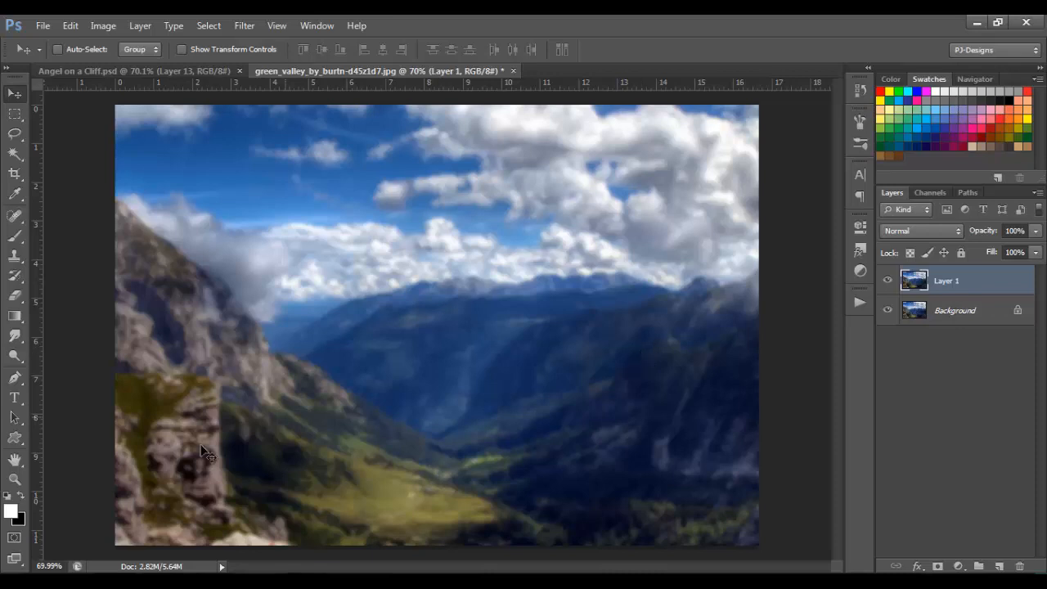
Switch to the tutorial folder and open the Lillipucian_Cliff_by_da_joint_stock image in Photoshop
key(alt+Tab)
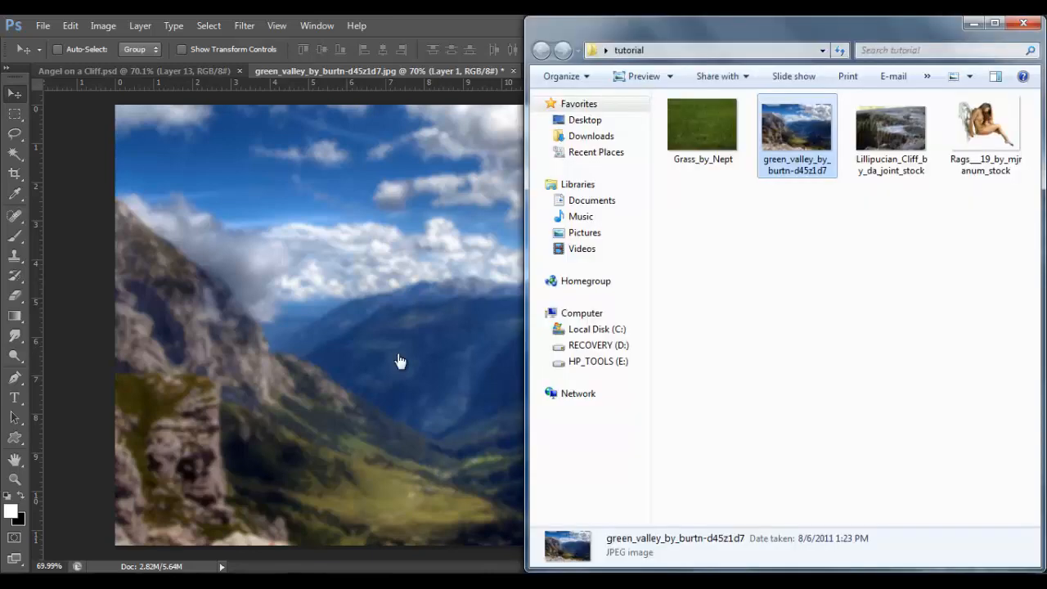
click(879, 128)
right_click(879, 128)
mouse_move(846, 279)
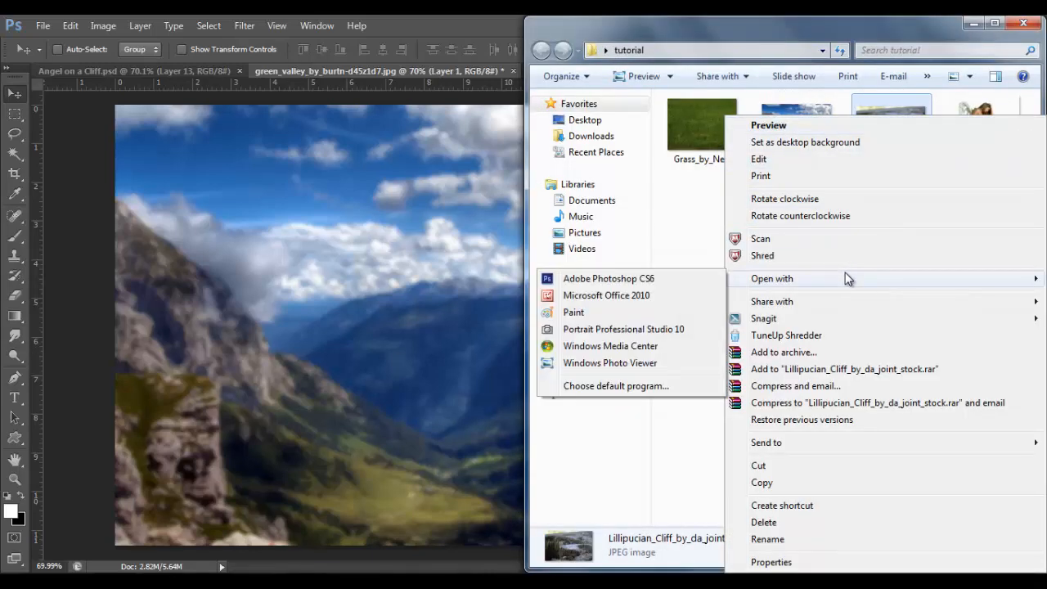
click(682, 278)
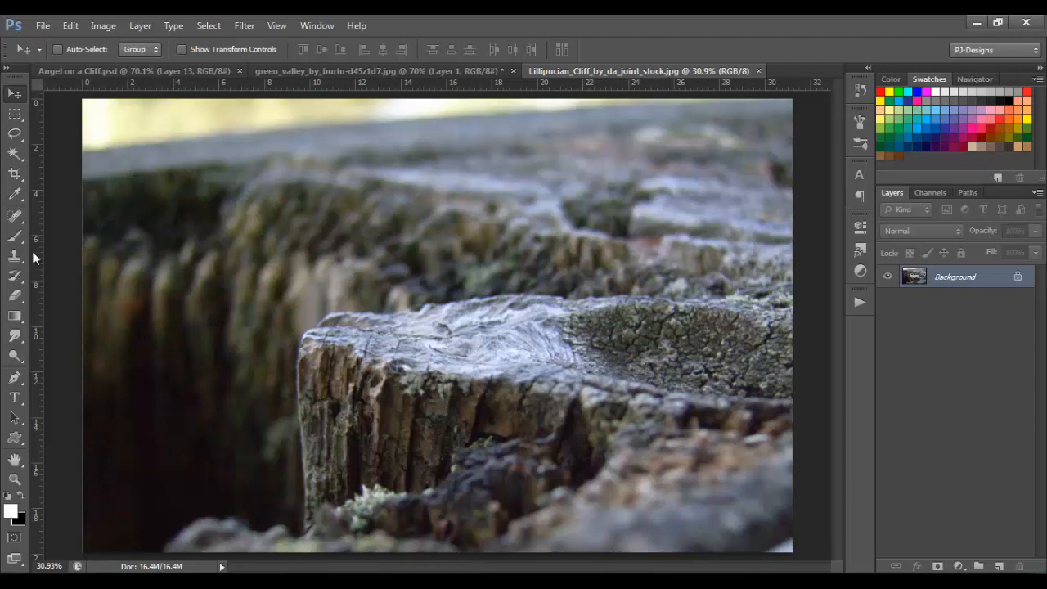
Select the whole foreground cliff and the blurred rocks below it with the Quick Selection tool
click(14, 153)
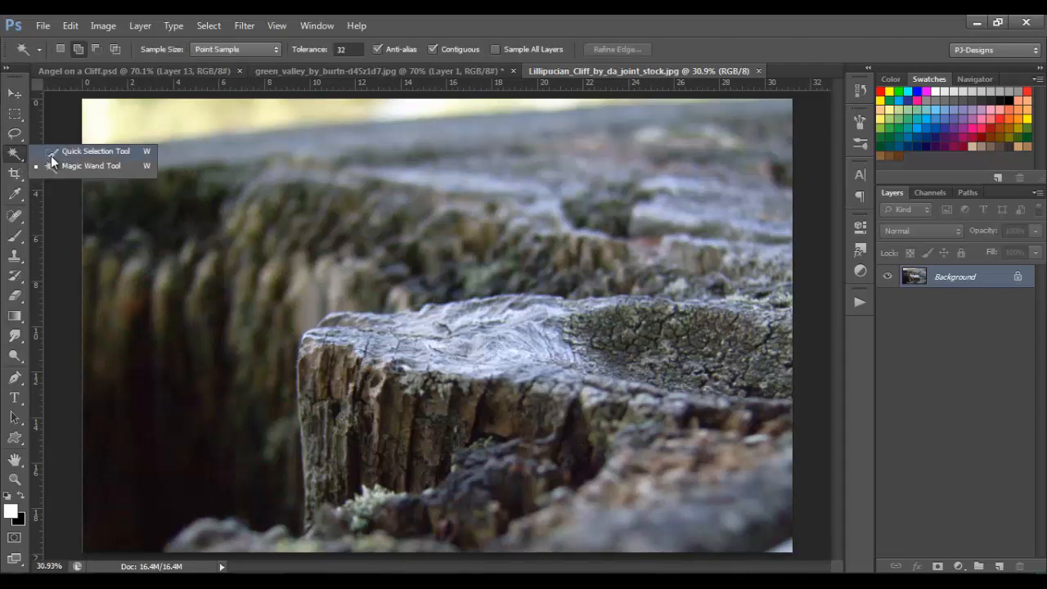
click(90, 151)
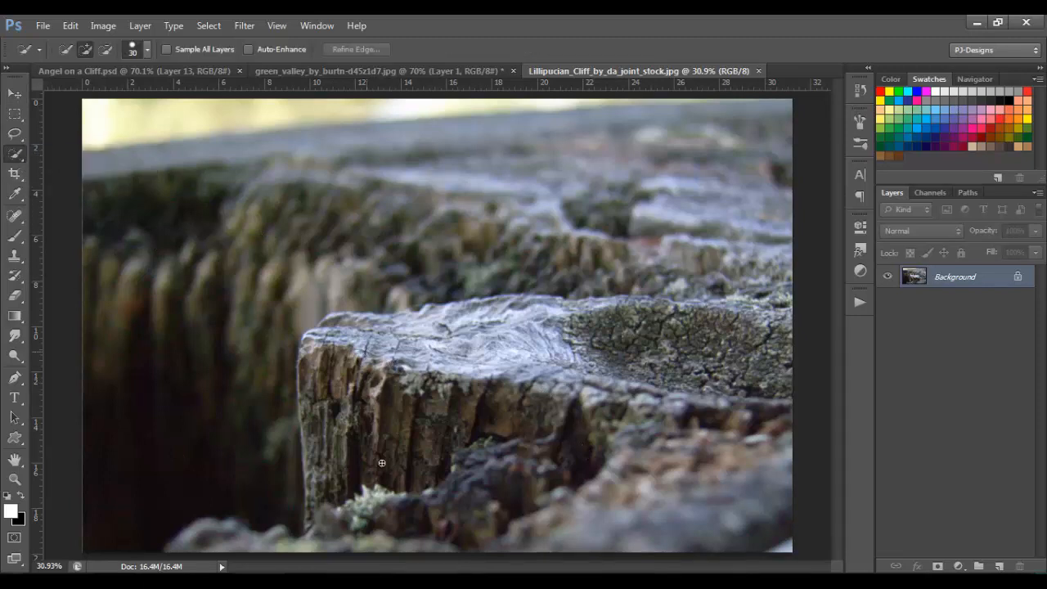
mouse_move(382, 463)
mouse_down()
mouse_move(608, 472)
mouse_move(658, 490)
mouse_move(754, 496)
mouse_move(709, 561)
mouse_move(755, 528)
mouse_move(603, 349)
mouse_move(558, 351)
mouse_up()
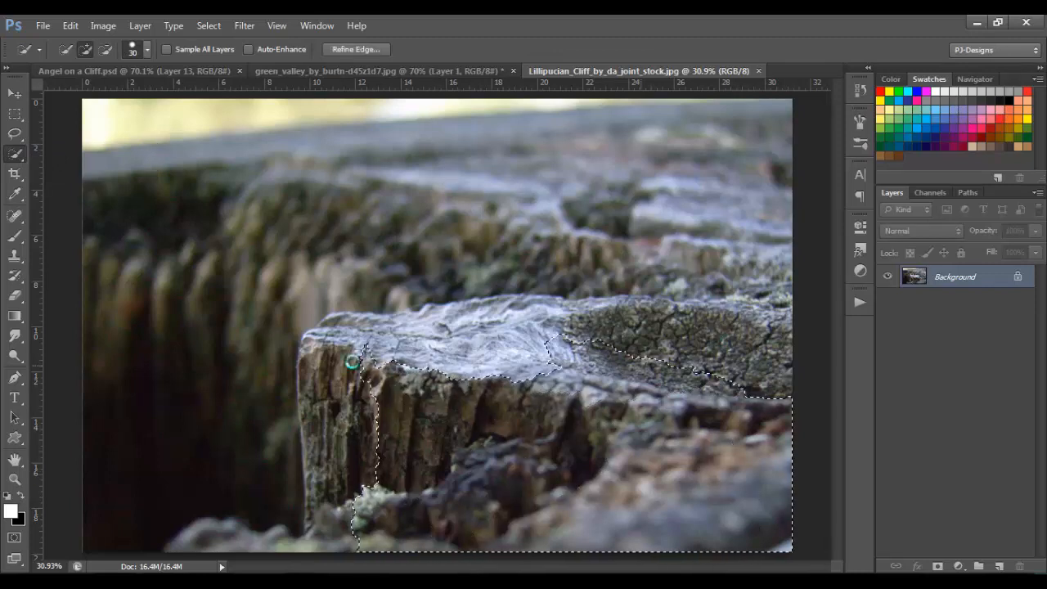
mouse_move(351, 363)
mouse_down()
mouse_move(332, 484)
mouse_move(213, 540)
mouse_move(326, 553)
mouse_move(328, 365)
mouse_move(363, 329)
mouse_move(715, 314)
mouse_up()
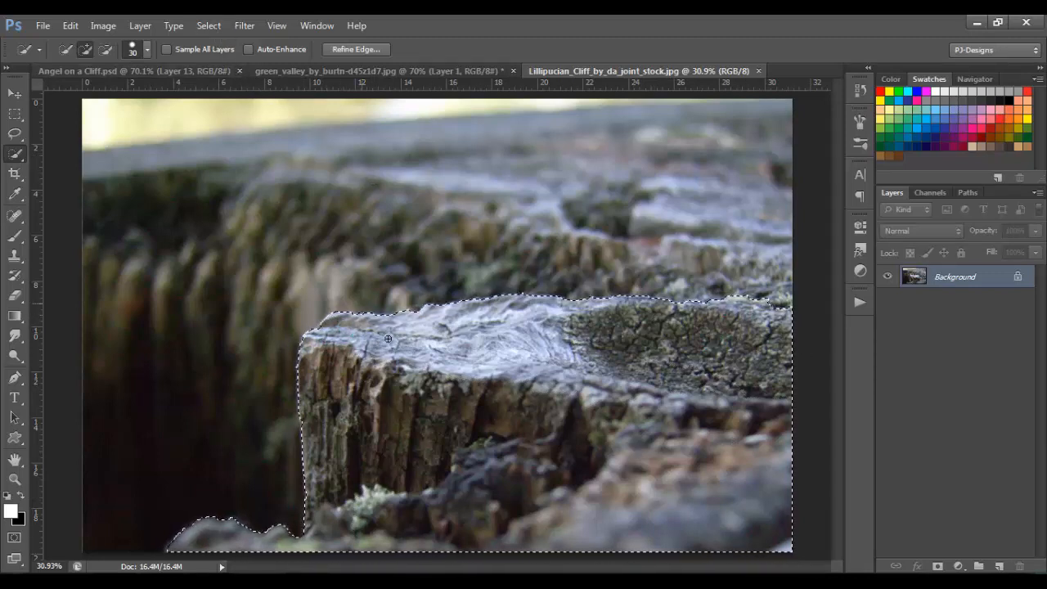
Feather the cliff selection by 1 pixel and copy the selected area to a new layer
click(211, 25)
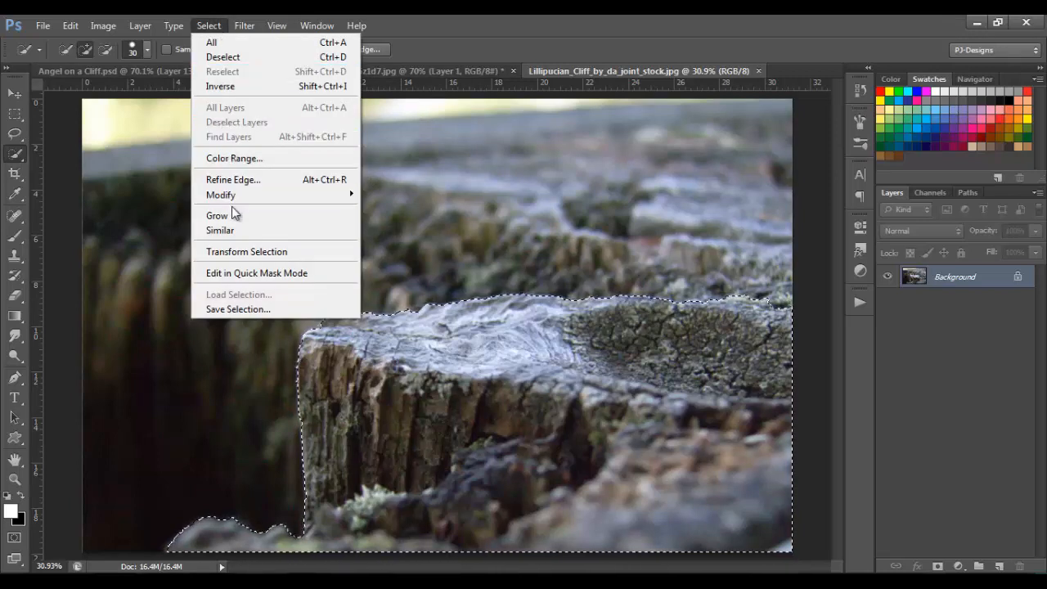
mouse_move(237, 197)
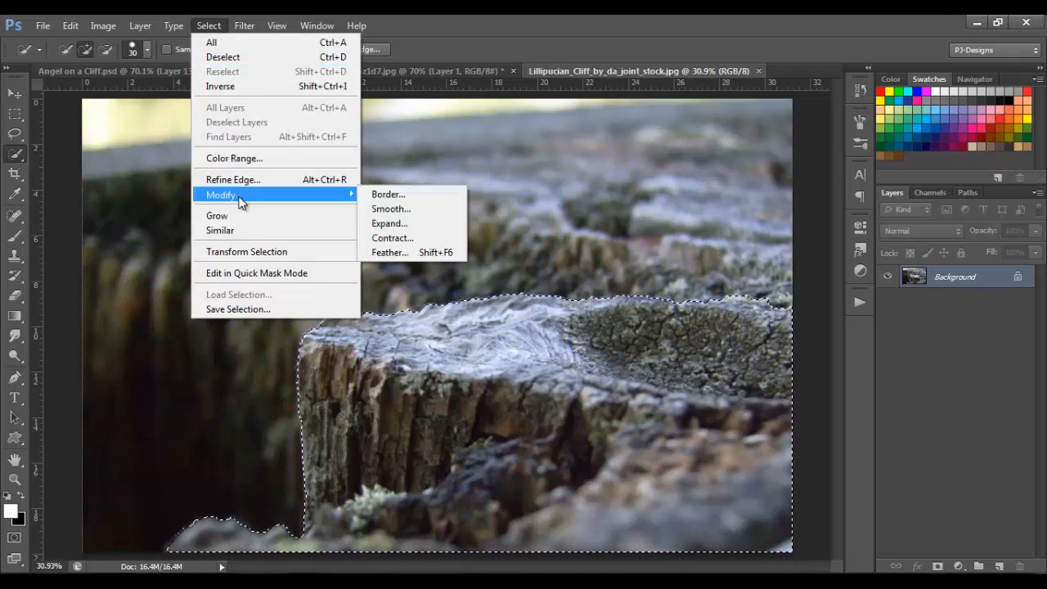
click(399, 252)
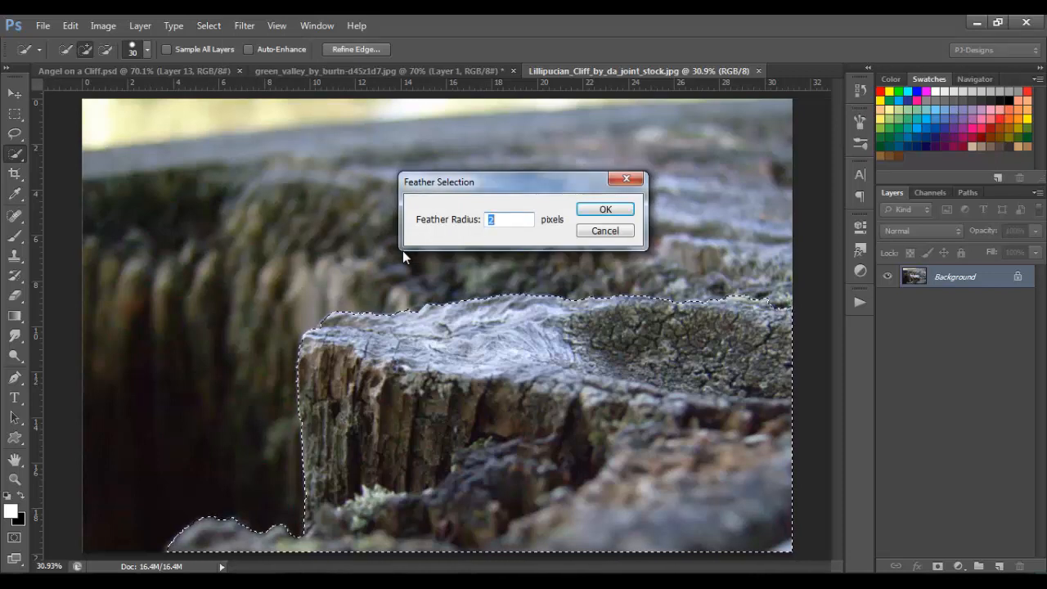
text(1)
key(Return)
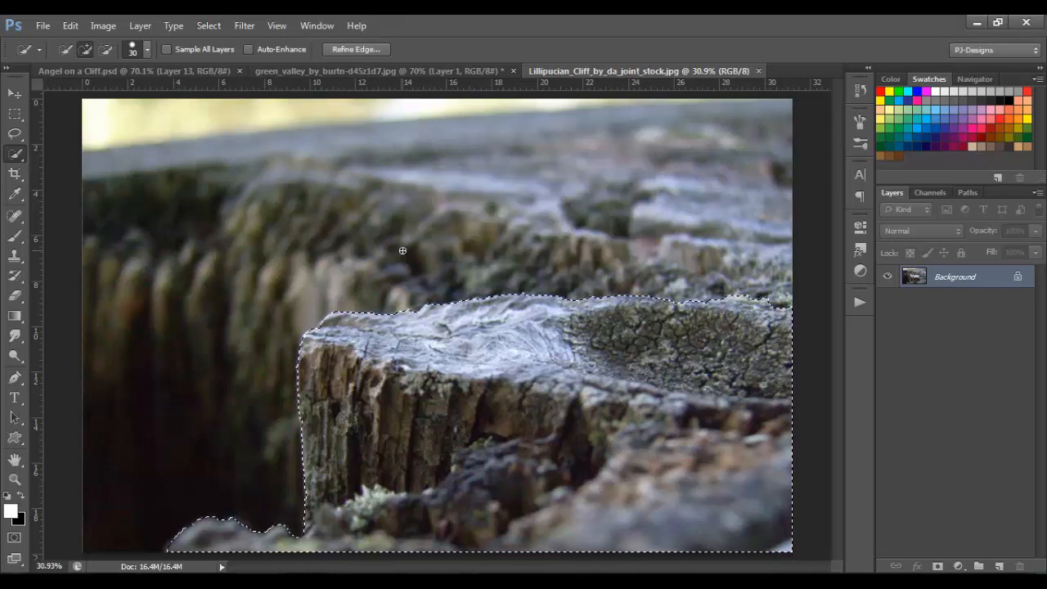
key(ctrl+j)
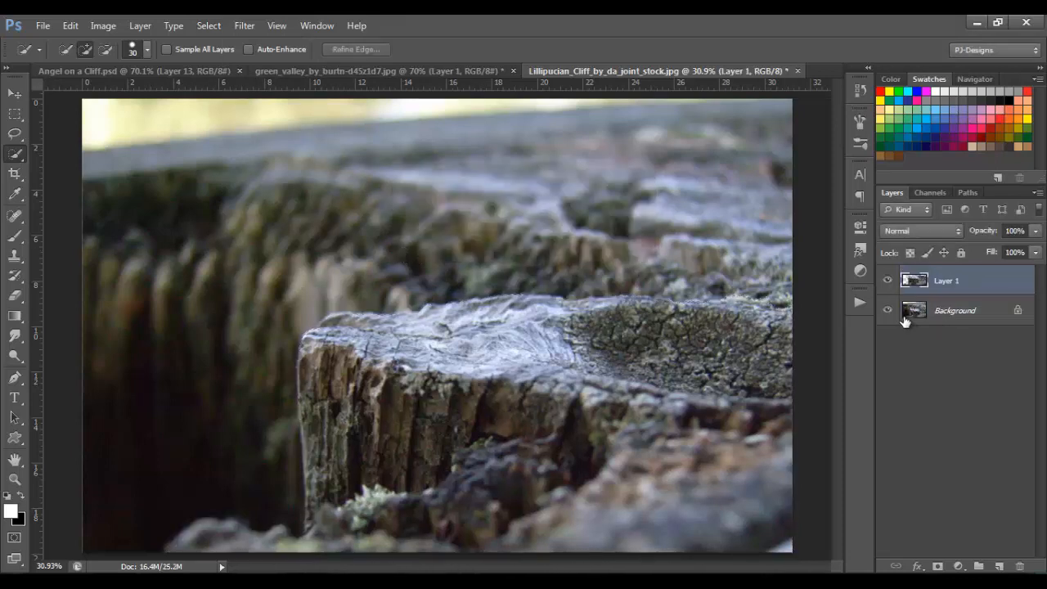
Hide the cliff image's Background layer and move the cut-out cliff into the green_valley document as a new layer
click(888, 310)
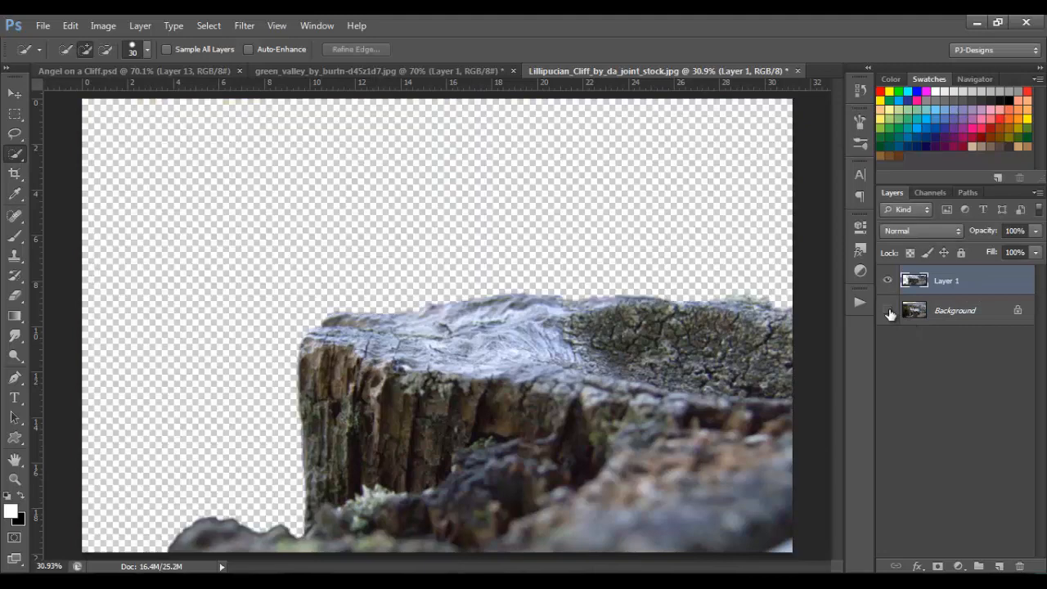
click(16, 94)
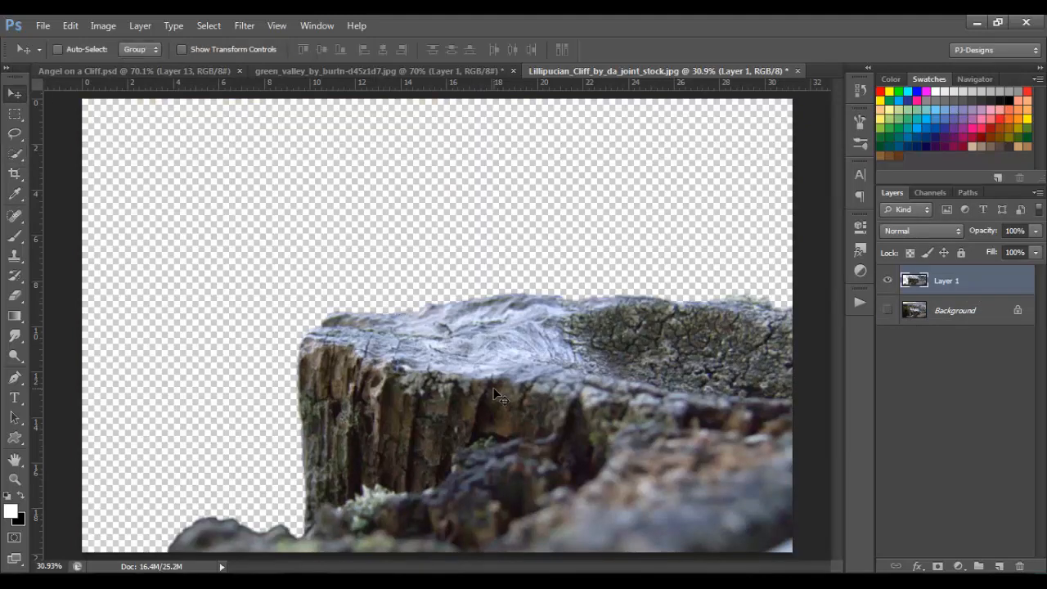
drag(496, 366, 410, 347)
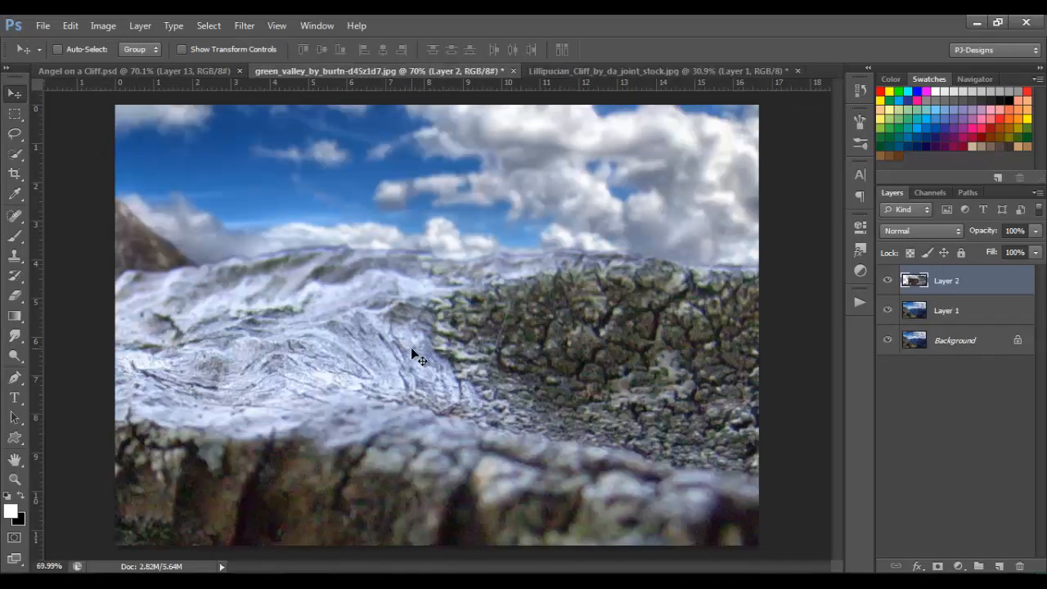
Scale the cliff layer down proportionally to about 36% and flip it horizontally
key(ctrl+t)
double_click(300, 49)
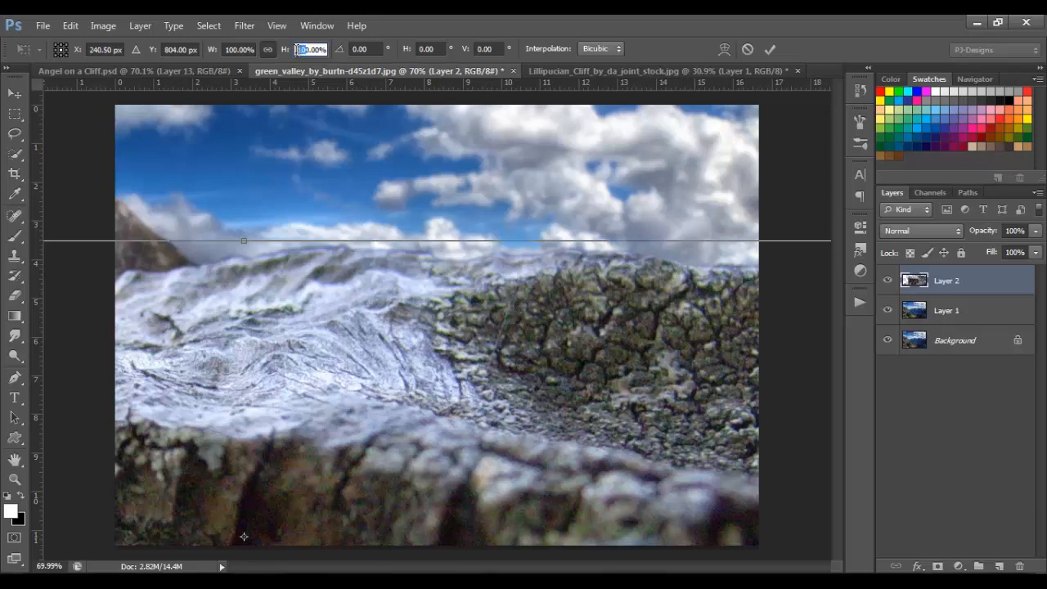
text(50)
drag(303, 443, 450, 289)
drag(745, 235, 542, 319)
right_click(472, 426)
click(513, 394)
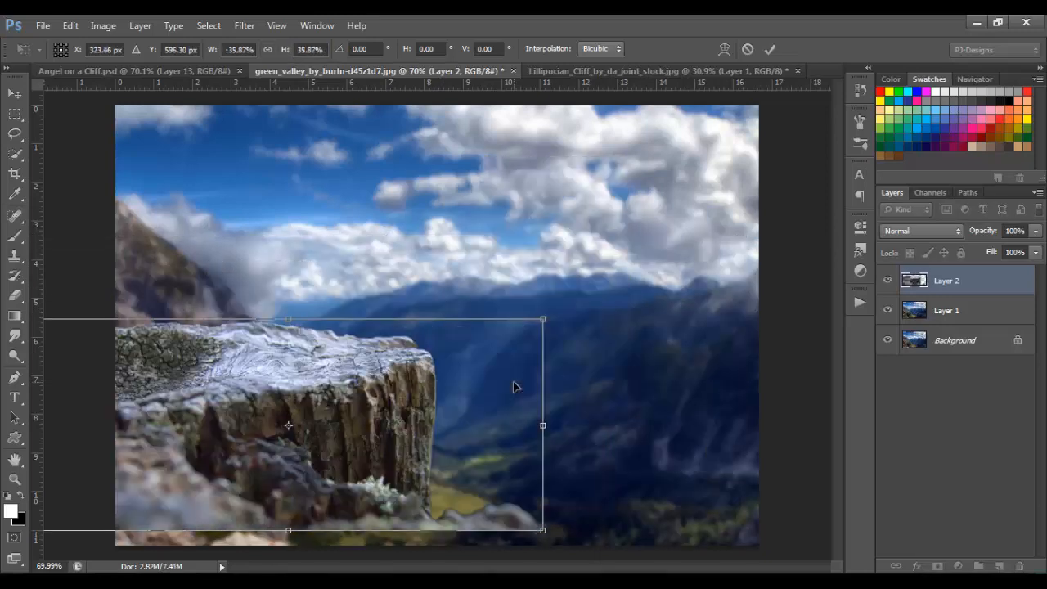
Shrink the cliff slightly more, rotate it about 2° clockwise, fit it into the image's lower-left corner and apply the transform
drag(441, 393, 521, 434)
drag(606, 367, 581, 379)
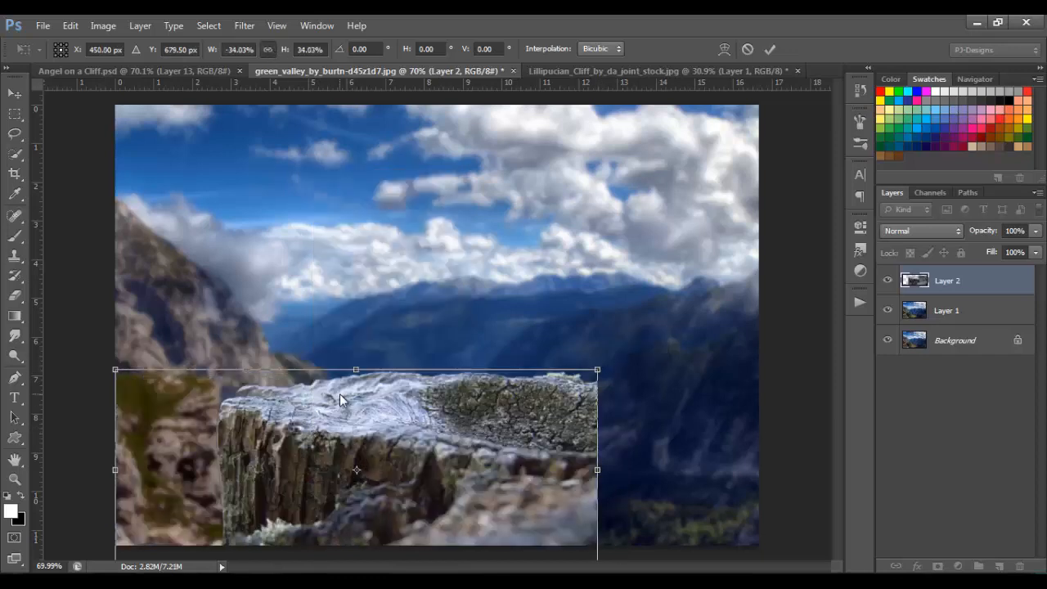
drag(640, 401, 643, 412)
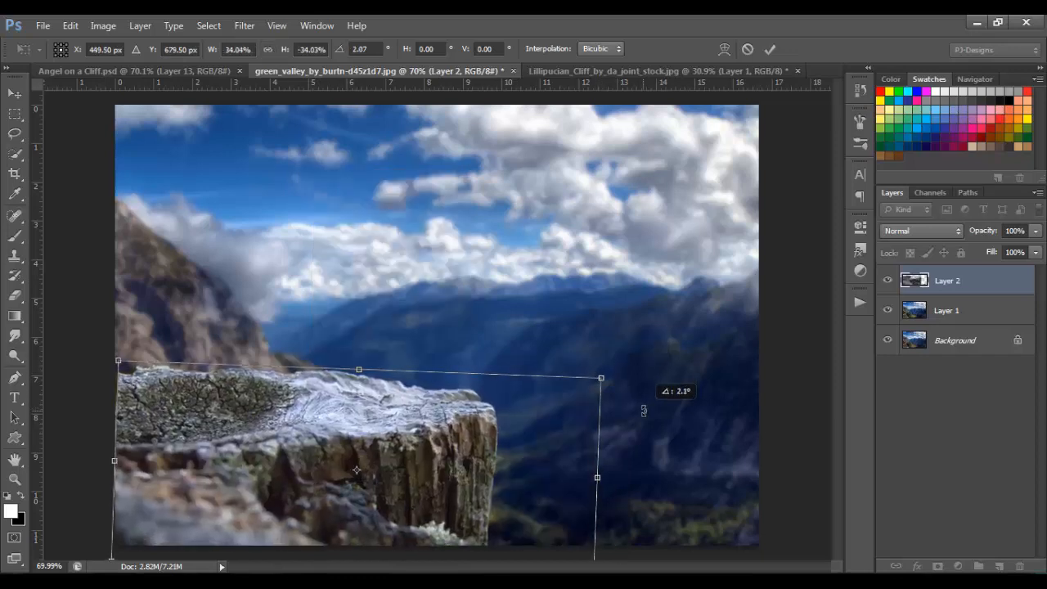
drag(434, 496, 431, 491)
drag(596, 374, 566, 381)
drag(496, 445, 497, 437)
click(769, 49)
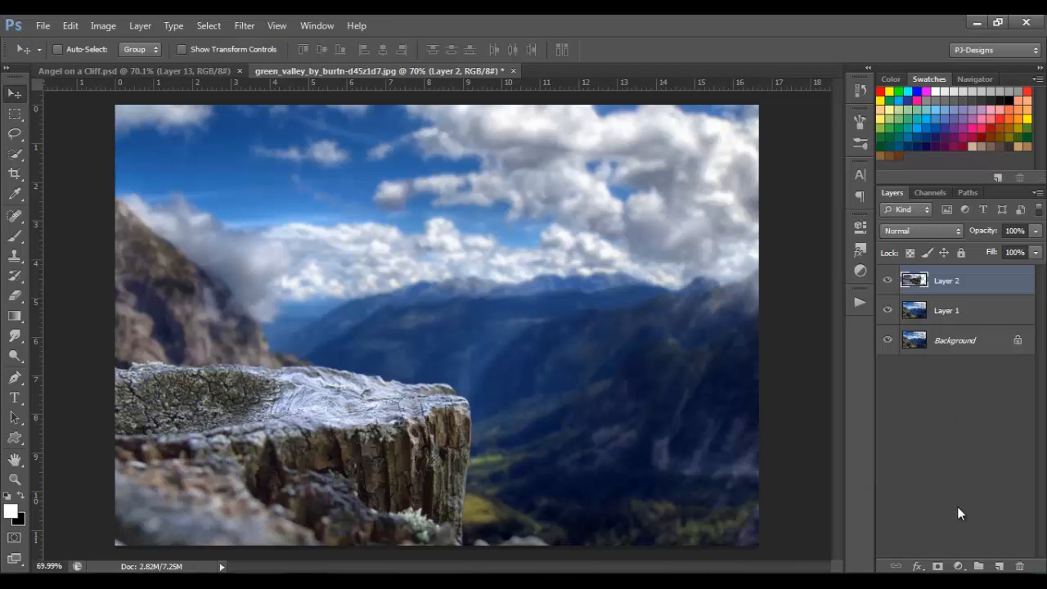
Add a Color Balance adjustment clipped to the cliff layer with midtones Cyan-Red -13, Magenta-Green -20 and Yellow-Blue -10
click(958, 566)
click(951, 396)
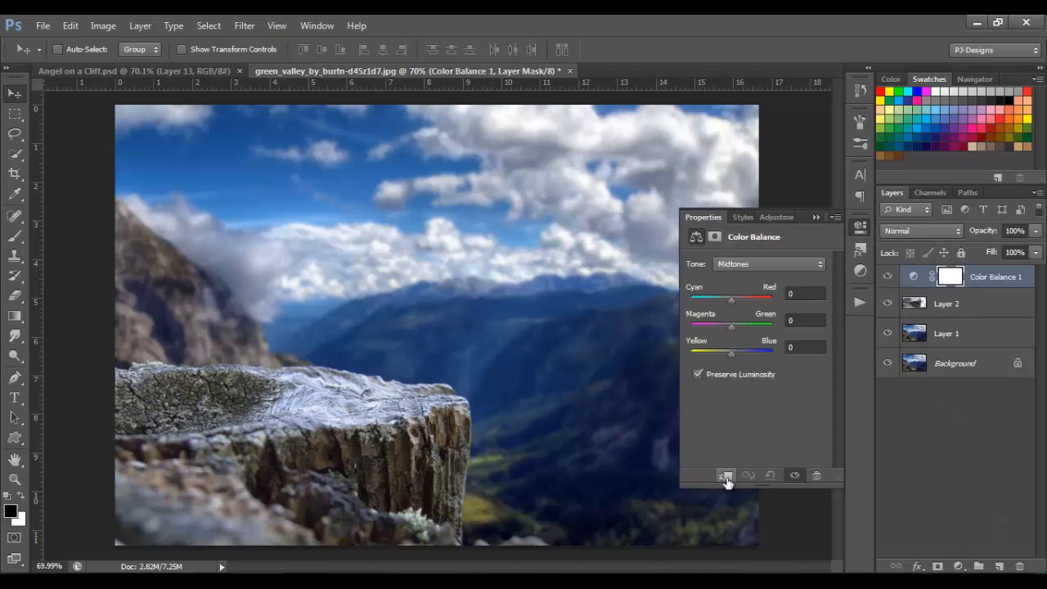
click(725, 477)
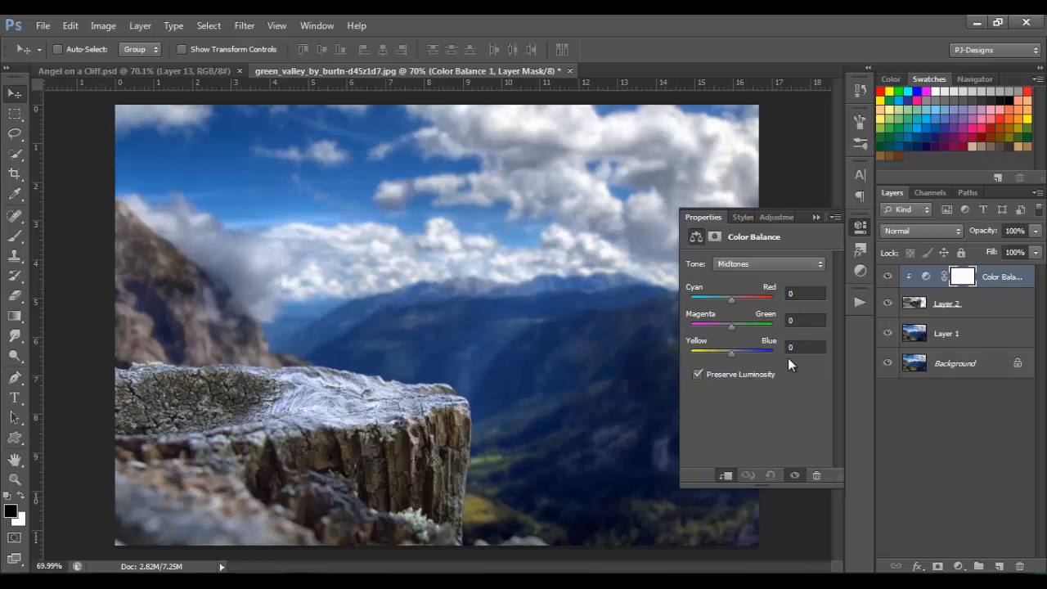
click(791, 293)
text(-13)
click(793, 320)
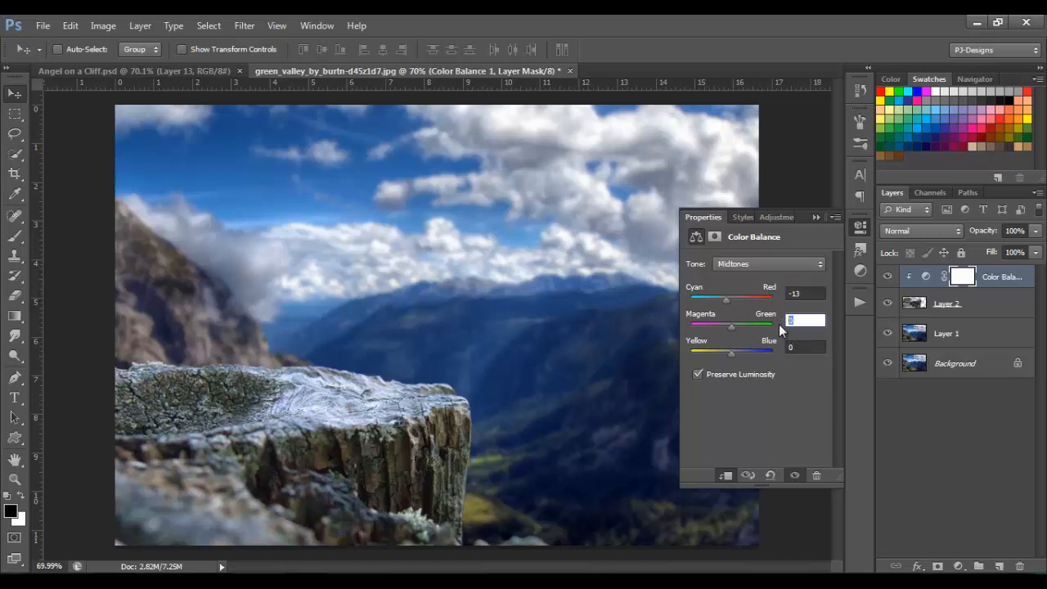
text(-20)
click(798, 346)
text(-10)
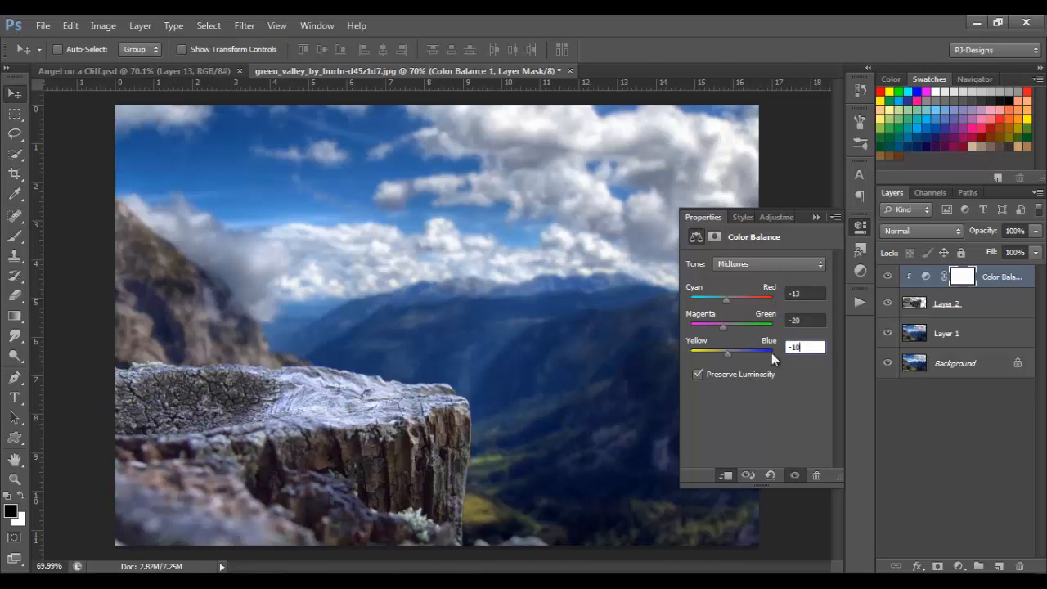
click(814, 218)
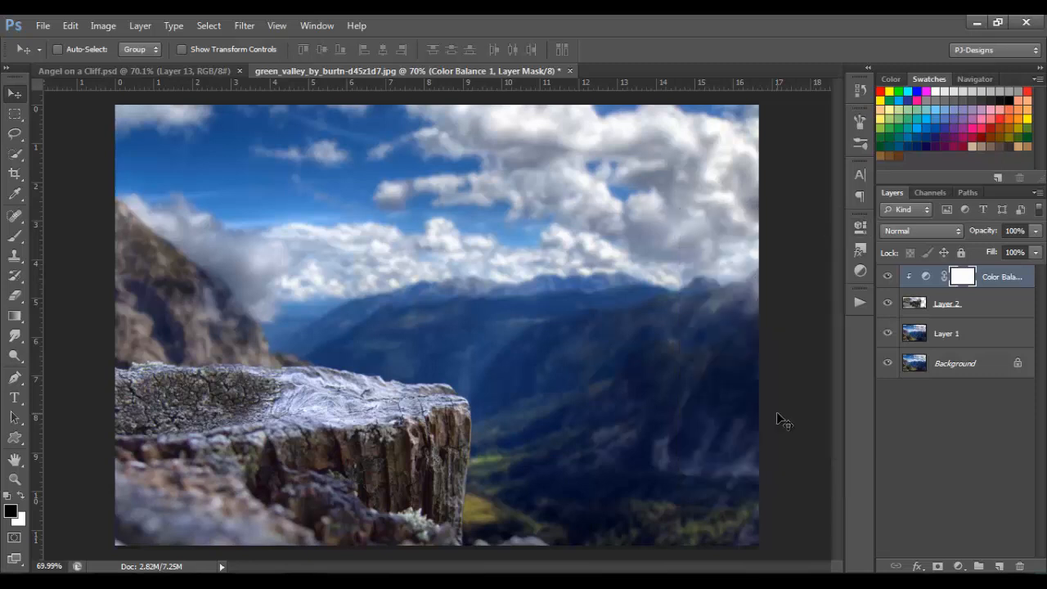
Add a Gradient Map adjustment layer above everything and set its gradient's black end stop to dark brown #321500
click(958, 566)
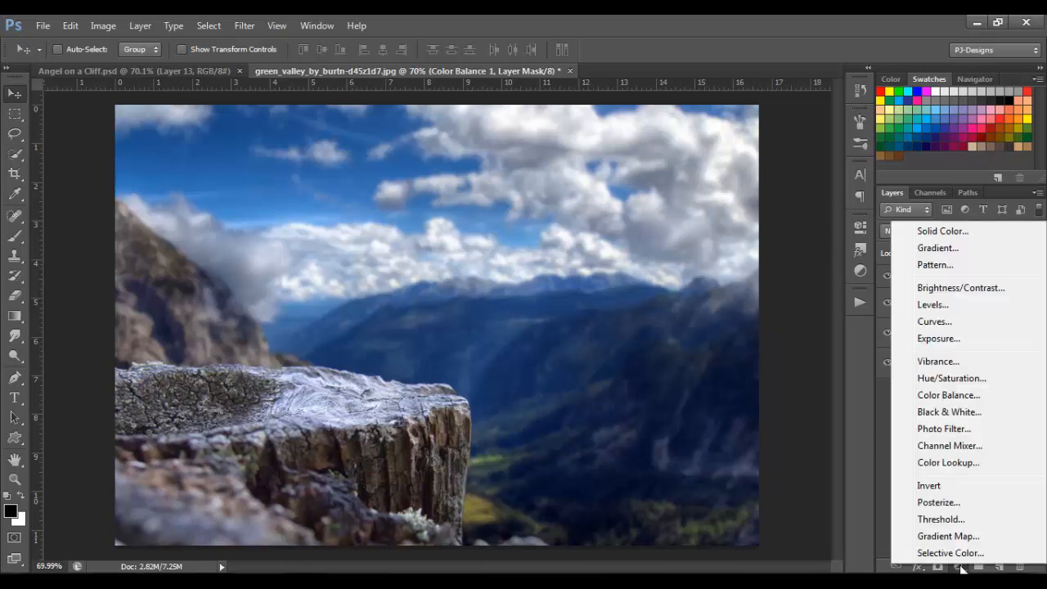
click(949, 535)
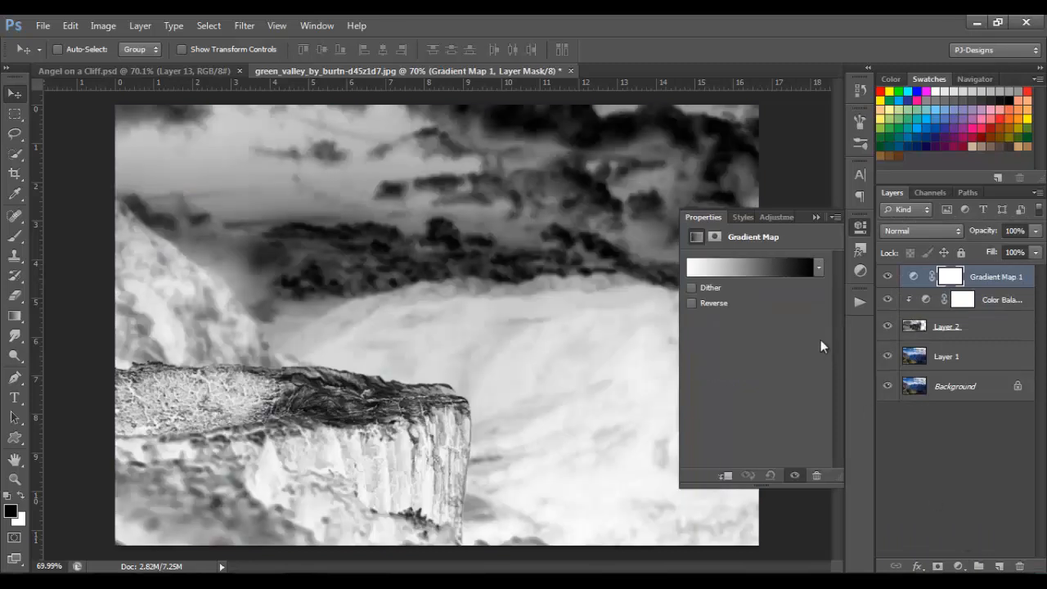
click(741, 267)
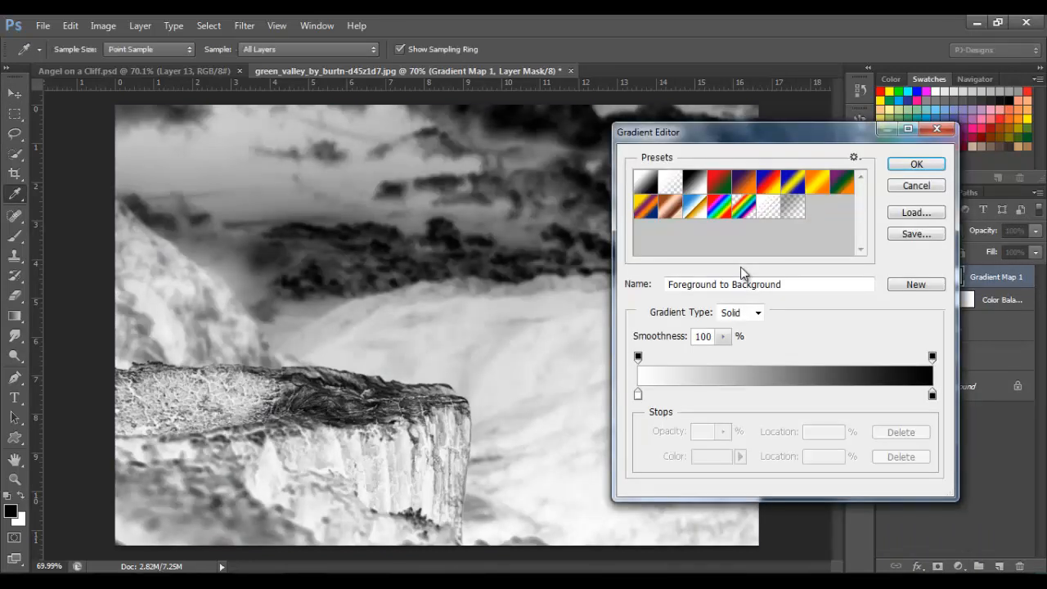
click(932, 395)
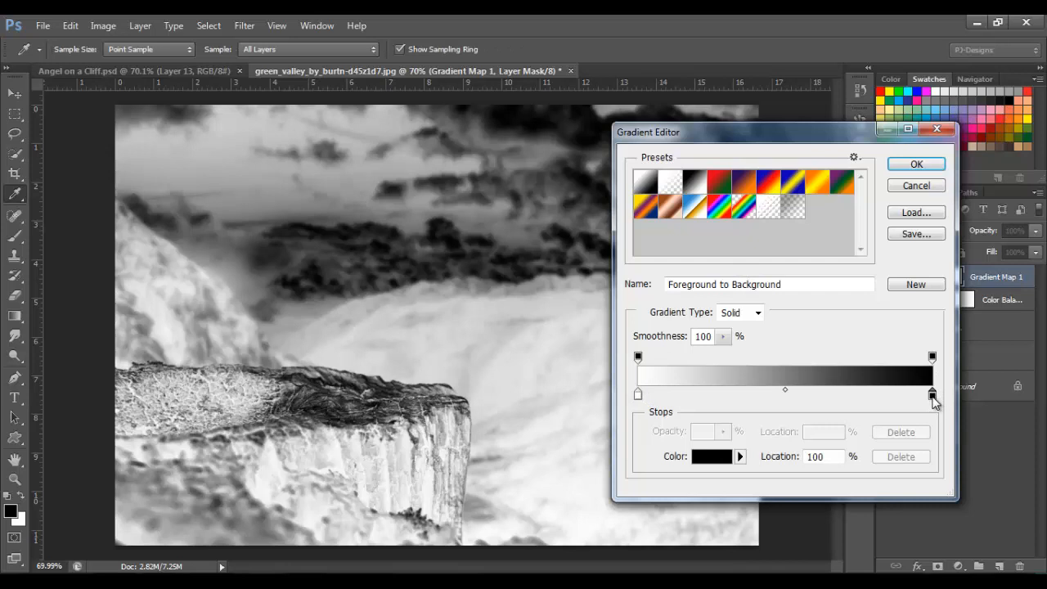
click(703, 461)
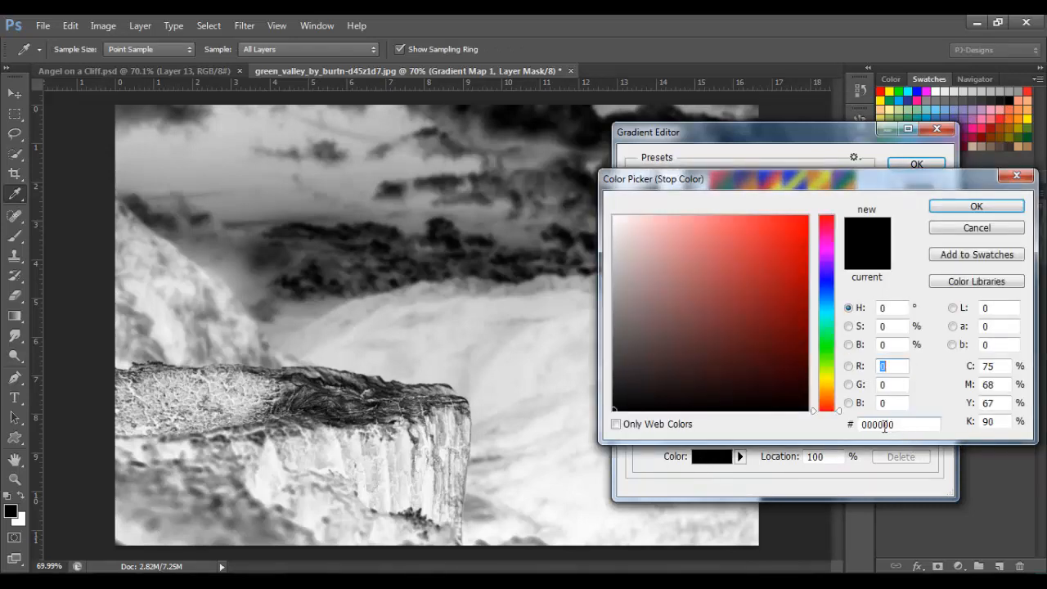
click(884, 428)
text(321500)
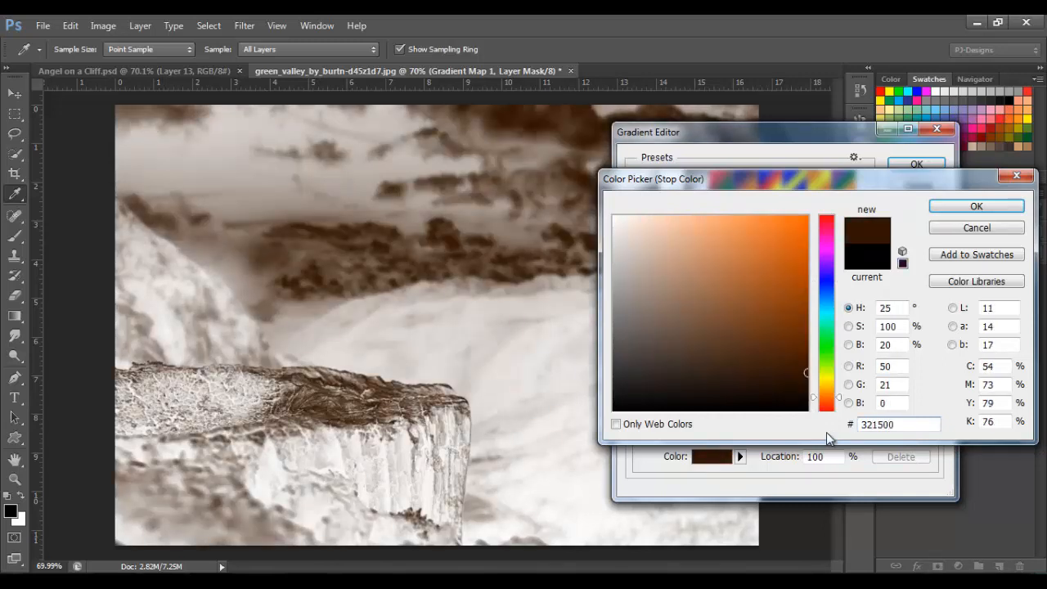
key(Return)
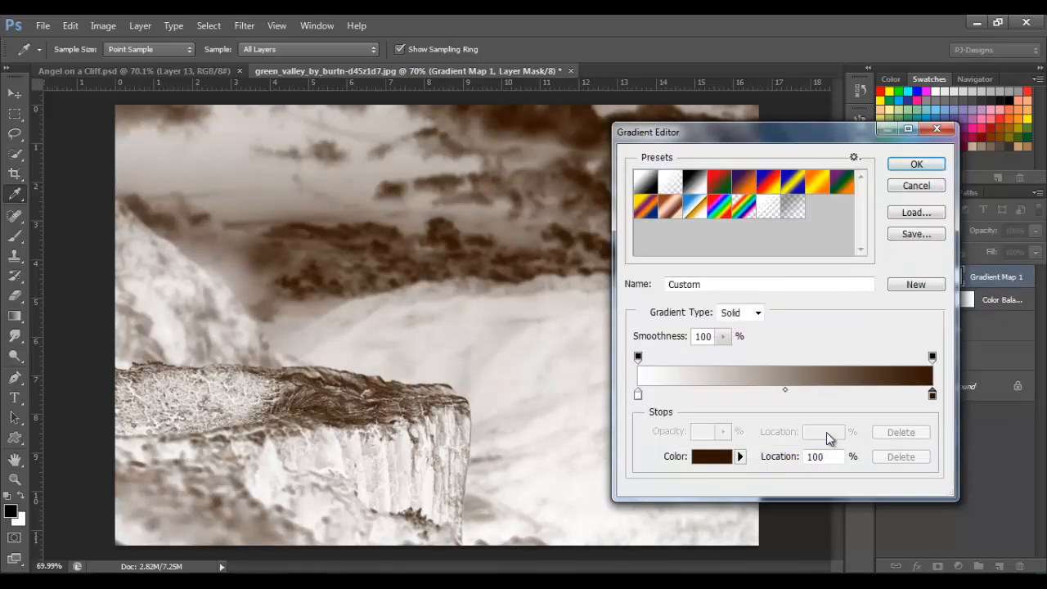
click(916, 164)
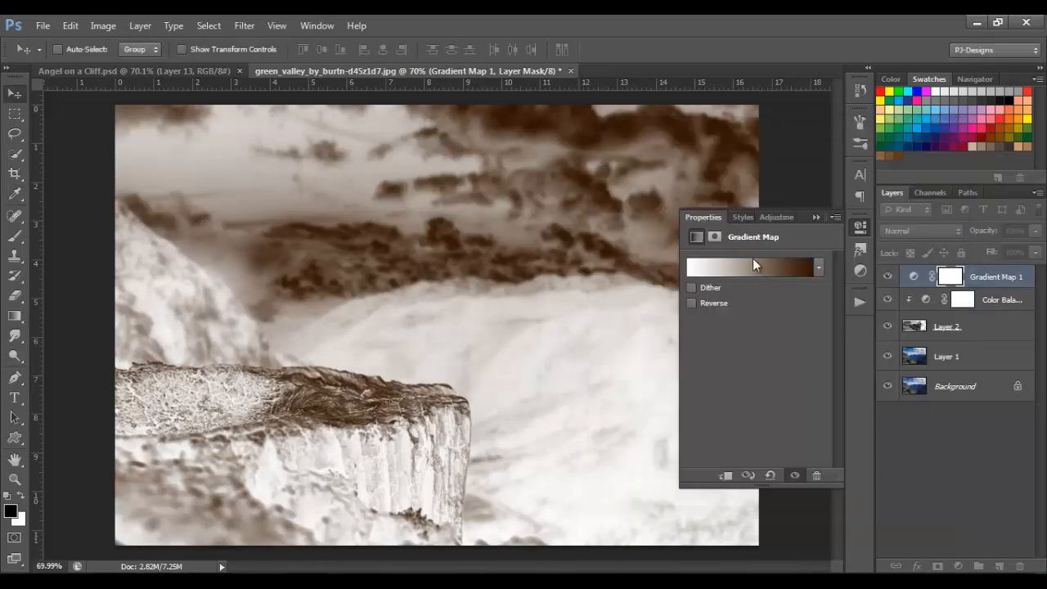
Reverse the gradient map and set its layer's blend mode to Soft Light
click(691, 304)
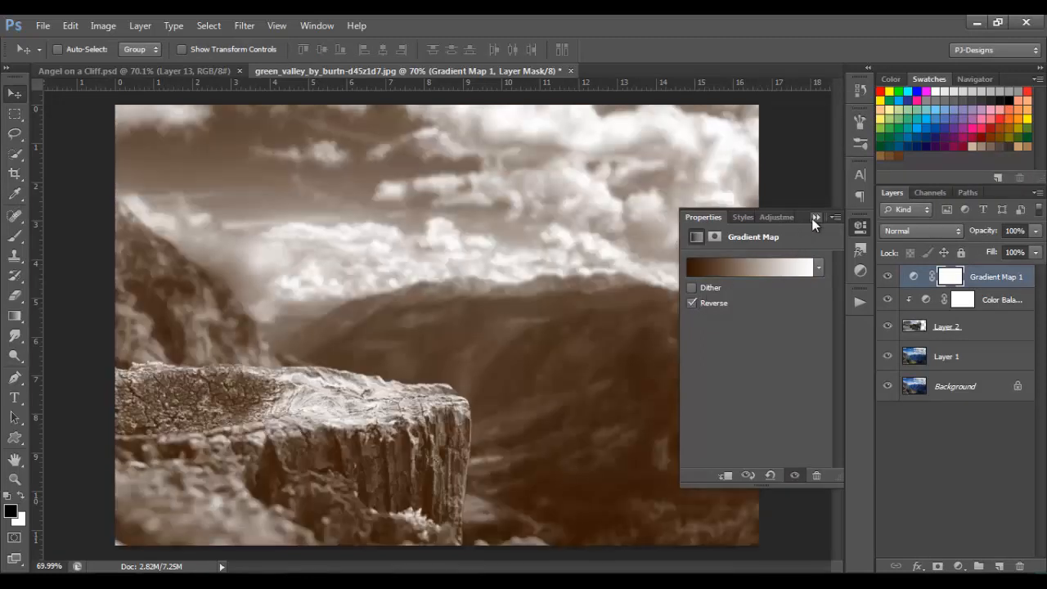
click(815, 217)
click(901, 229)
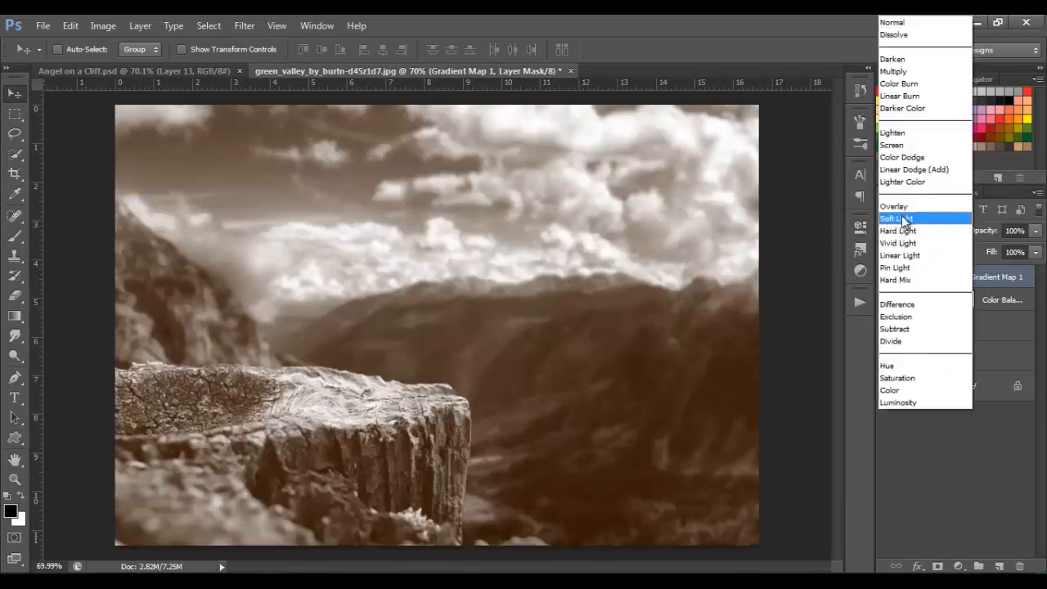
click(902, 215)
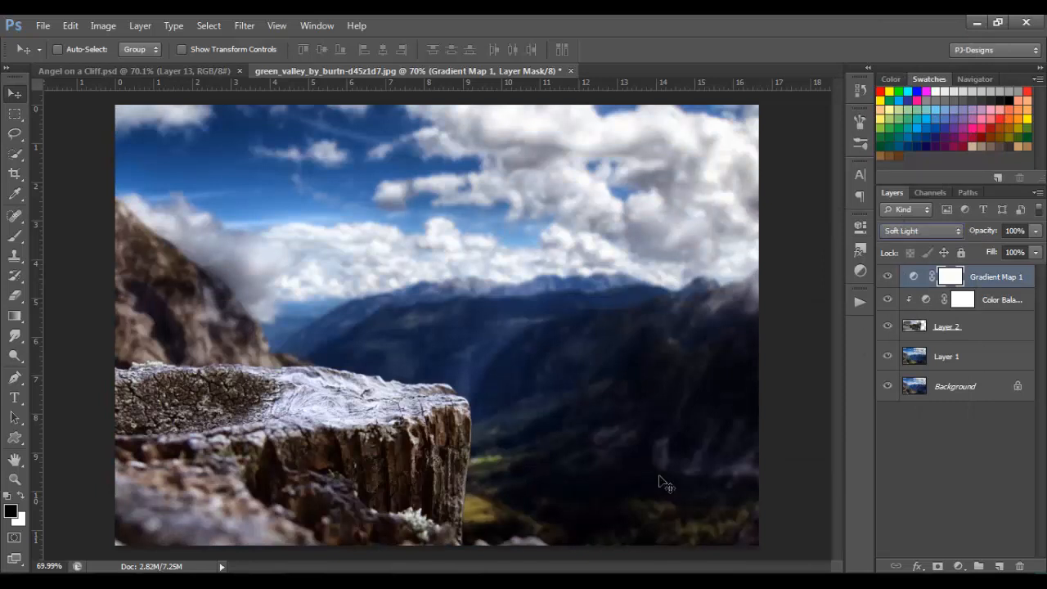
Place the Rags___19_by_mjranum_stock angel image in the valley document and scale it proportionally to about 15.4% on the cliff edge
click(185, 579)
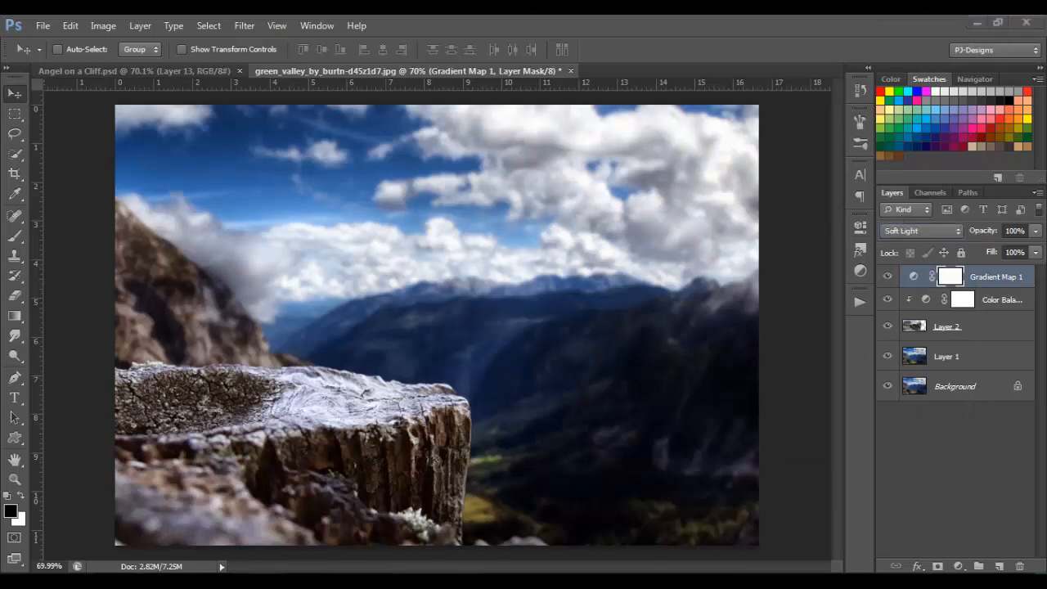
drag(986, 130, 377, 363)
click(272, 50)
drag(157, 105, 363, 268)
drag(503, 369, 382, 320)
drag(598, 221, 528, 274)
drag(479, 338, 507, 330)
drag(561, 262, 543, 275)
drag(517, 331, 506, 332)
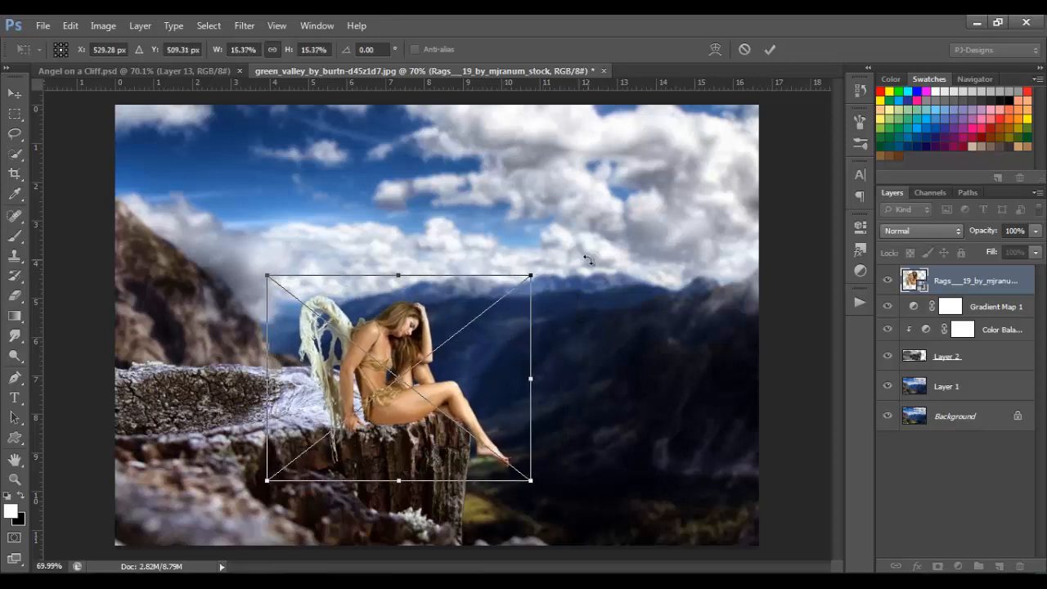
Reduce the placed angel to about 15%, fine-tune its position so she sits on the cliff edge, and commit the placement
drag(270, 276, 272, 278)
key(Left)
key(Left)
key(Left)
key(Left)
key(Down)
key(Down)
key(Right)
key(Right)
key(Right)
key(Right)
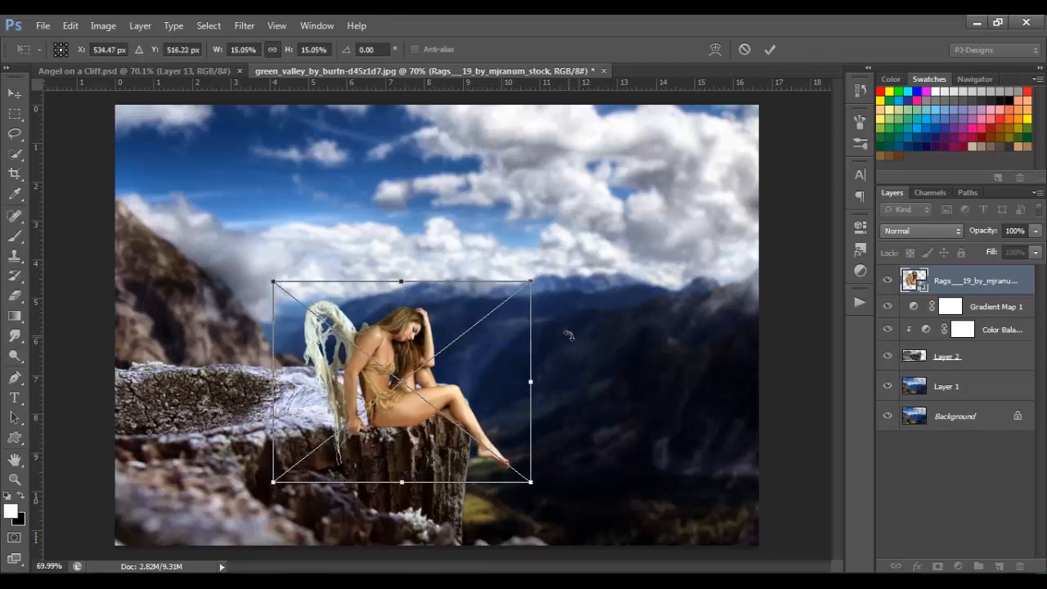
key(Left)
key(Left)
key(Left)
key(Left)
key(Left)
key(Return)
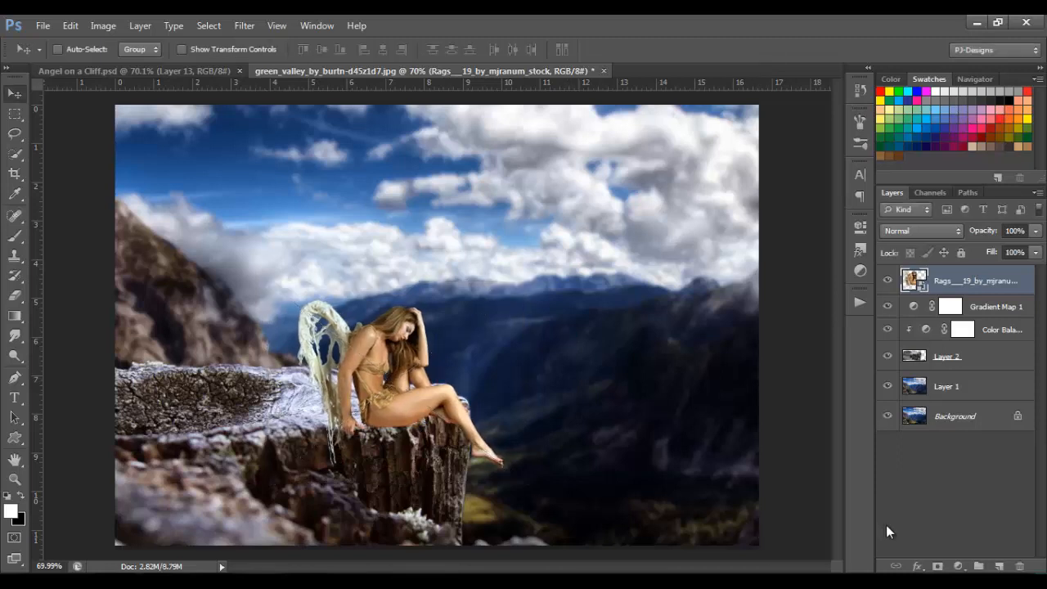
Add a Hue/Saturation adjustment clipped to the angel layer with Saturation set to -30
click(958, 566)
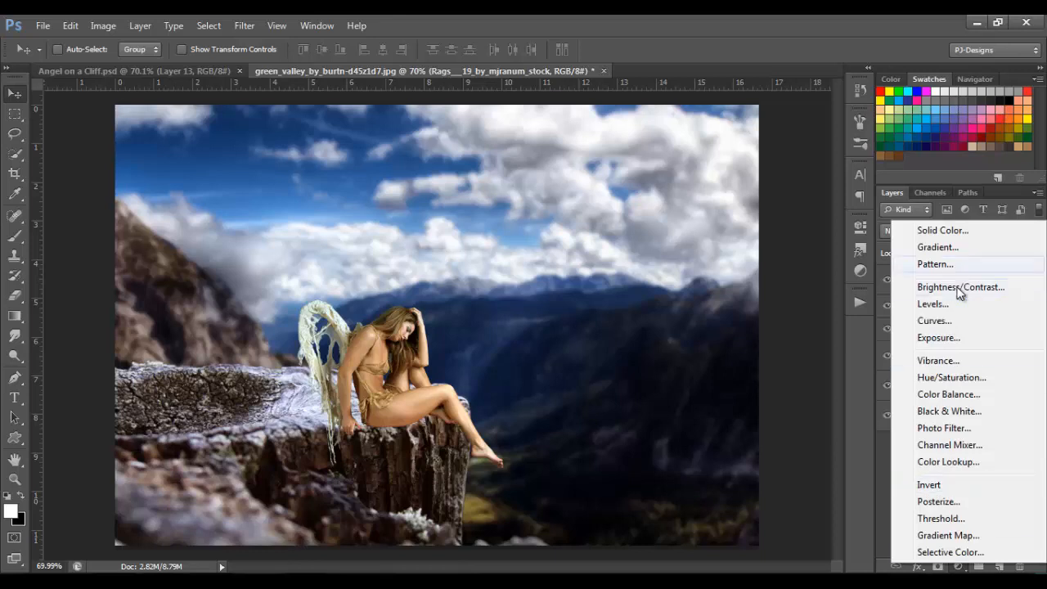
click(949, 374)
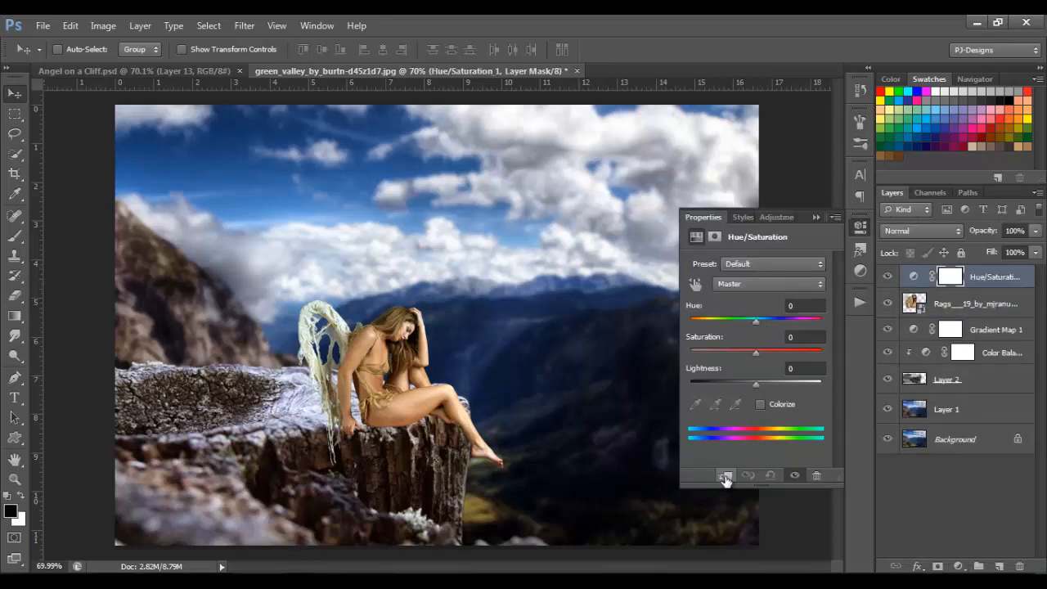
click(724, 476)
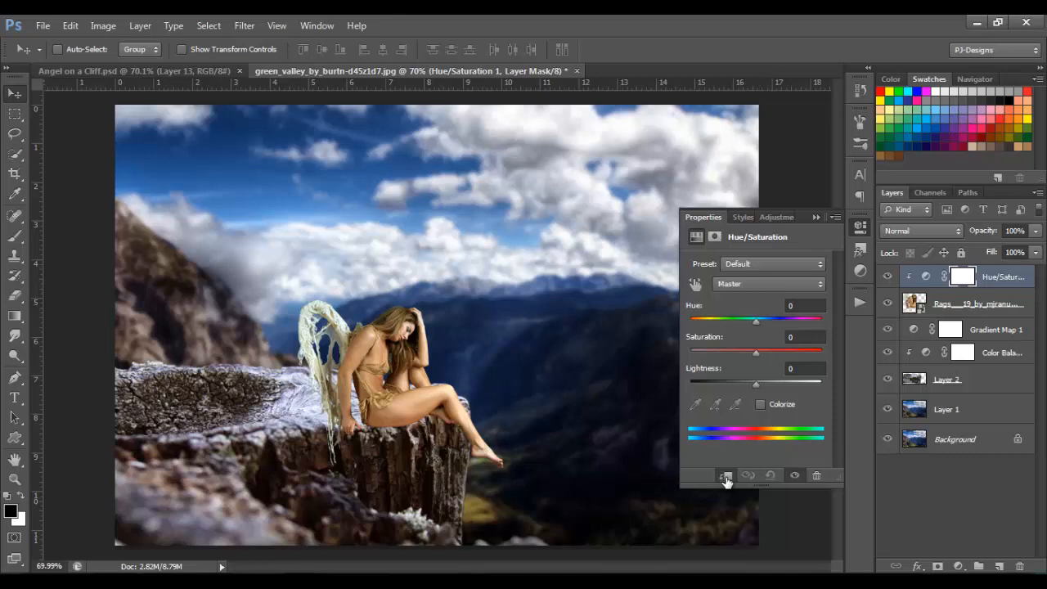
click(796, 337)
text(-30)
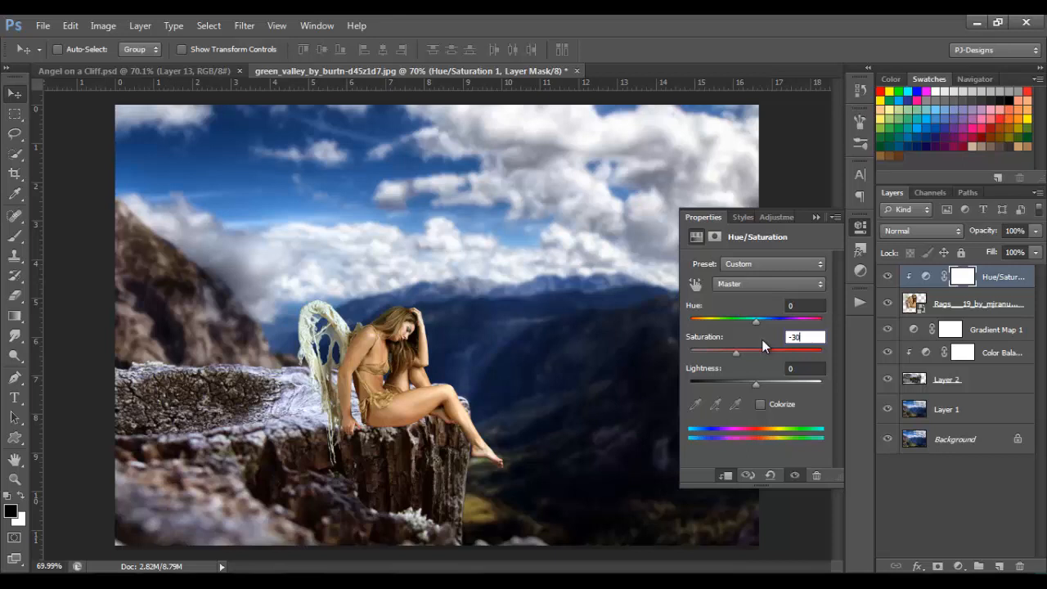
click(816, 218)
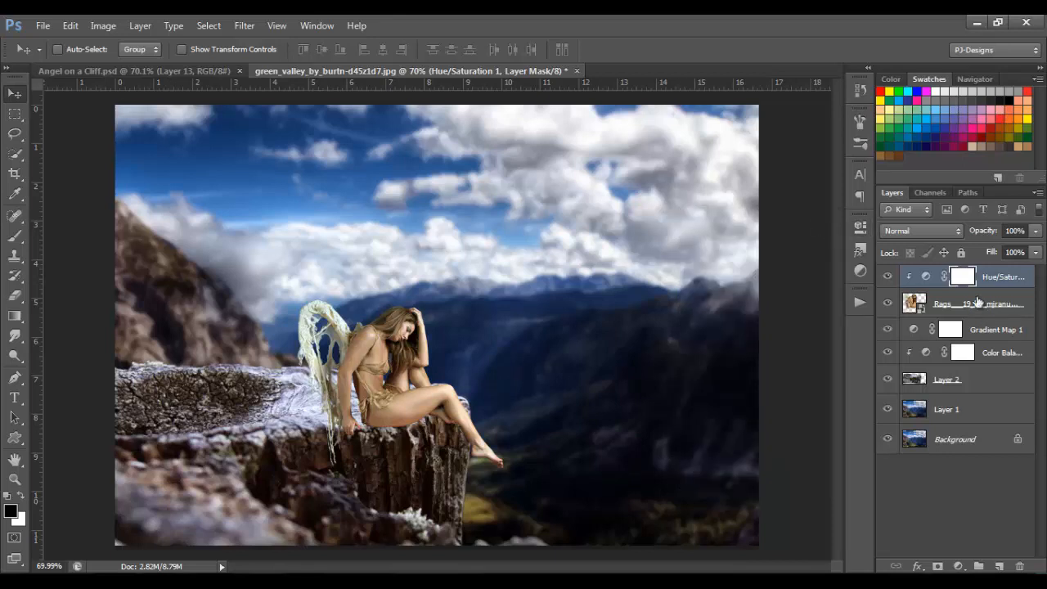
Create a new layer directly beneath the angel layer and name it shadow
click(985, 307)
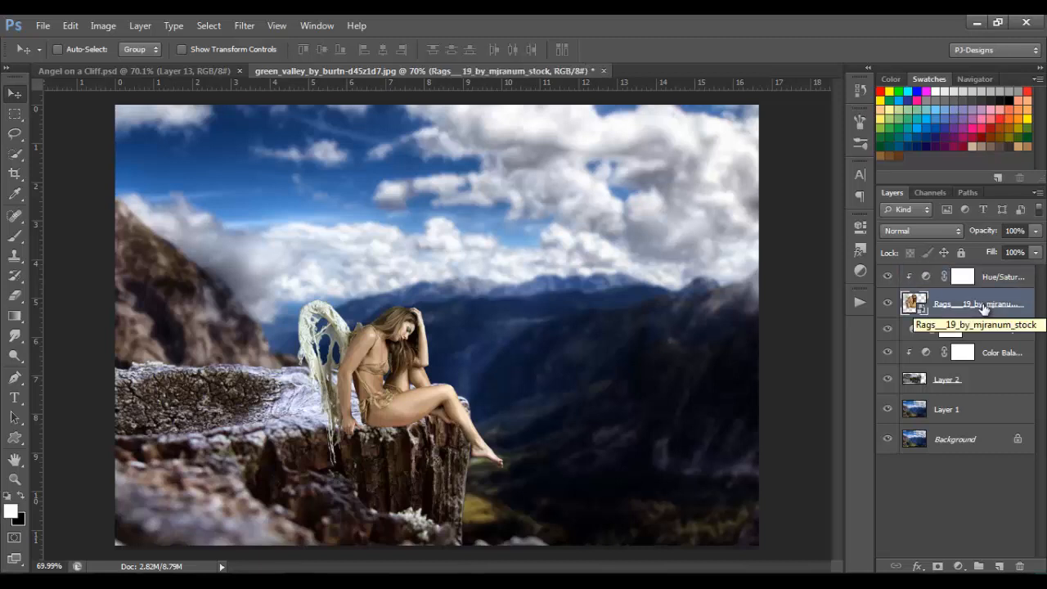
click(1000, 566)
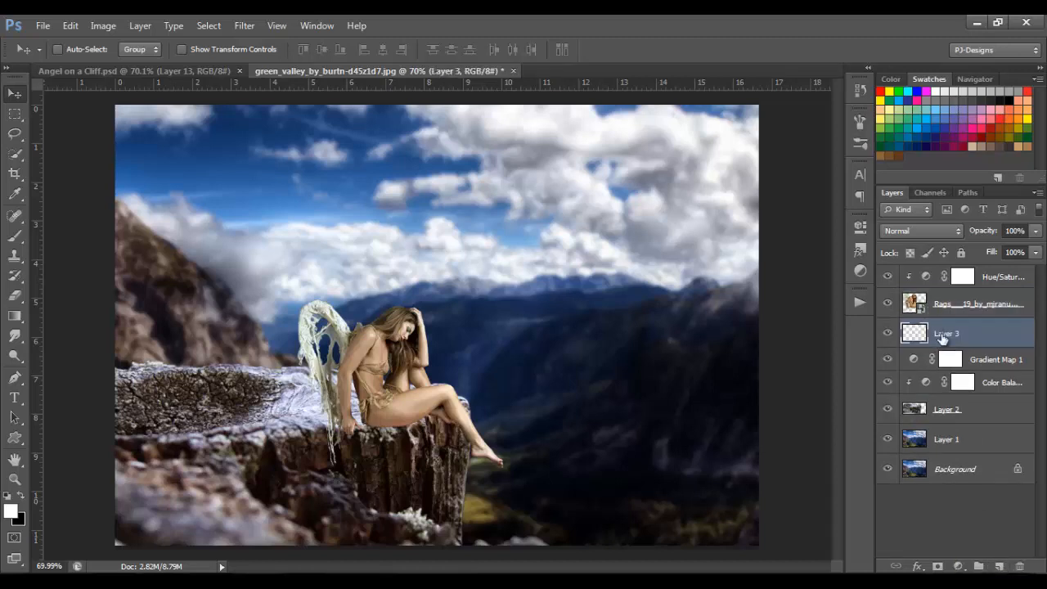
double_click(944, 333)
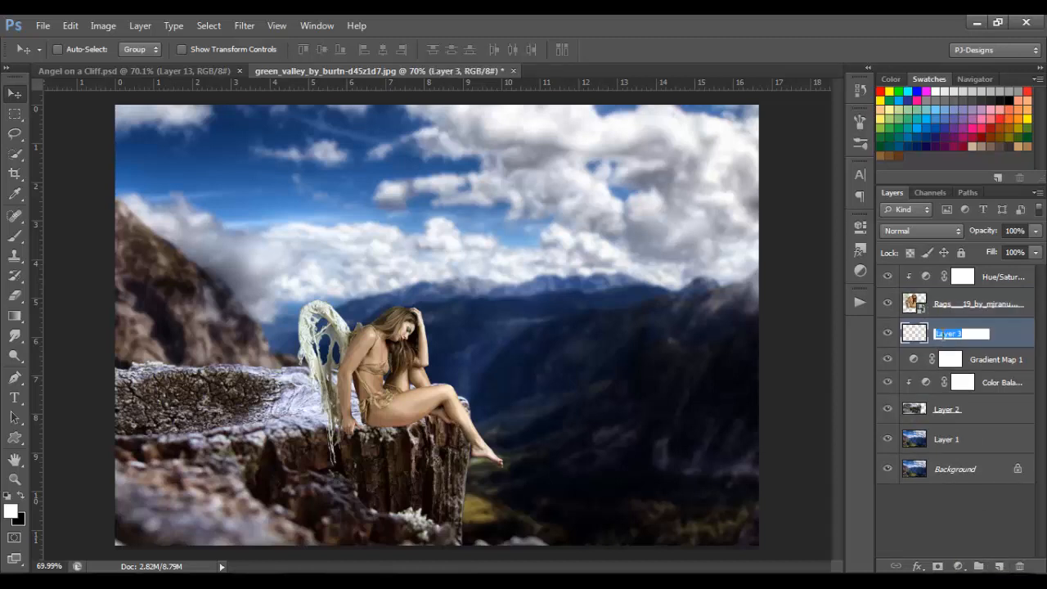
text(shadow)
key(Return)
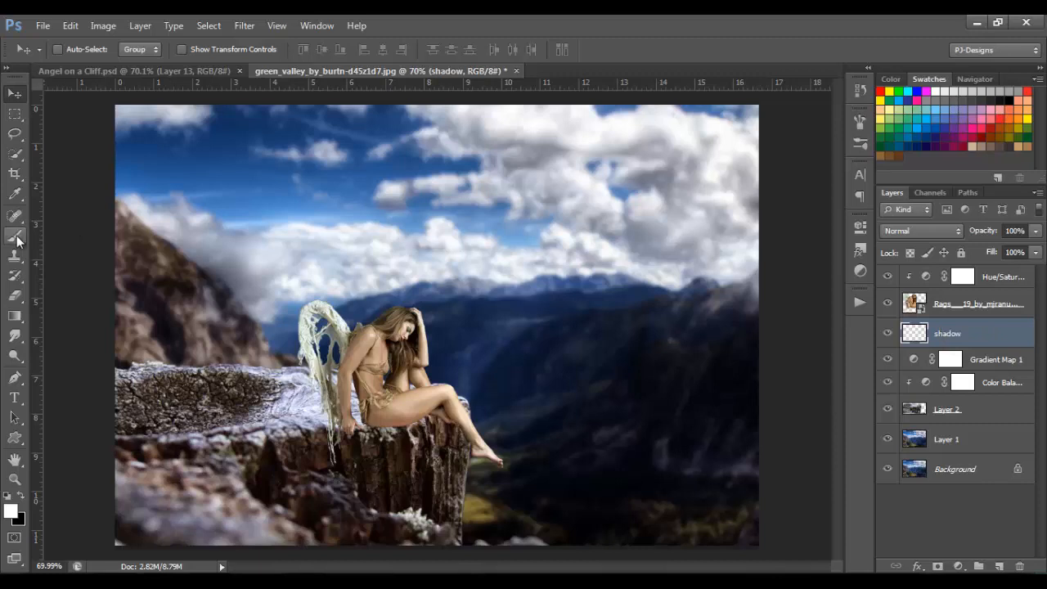
Set up a soft round brush with black as the foreground colour and 27% opacity
click(14, 236)
click(19, 498)
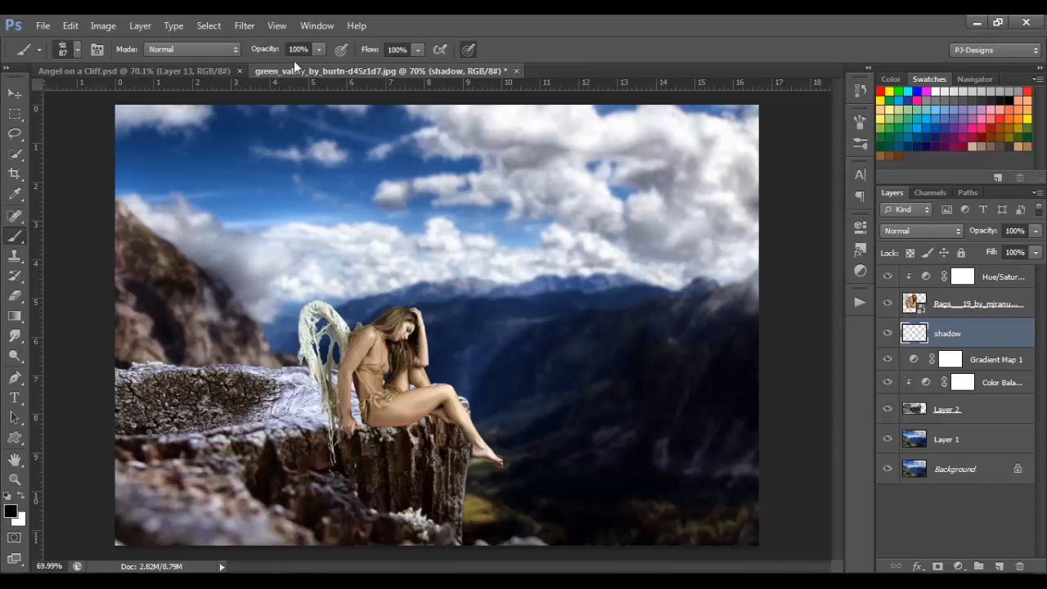
click(319, 49)
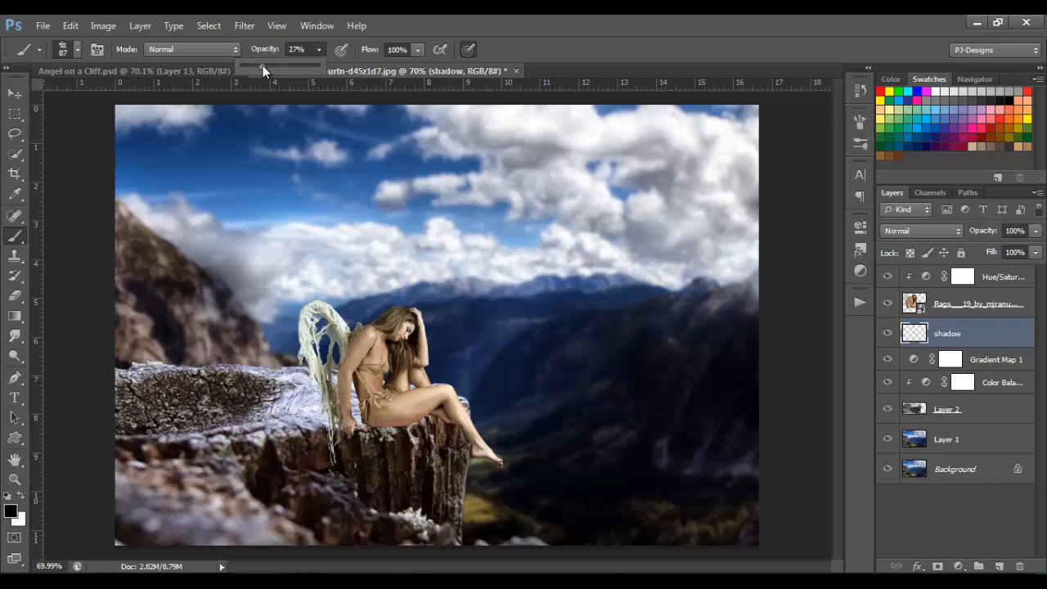
click(78, 49)
click(78, 49)
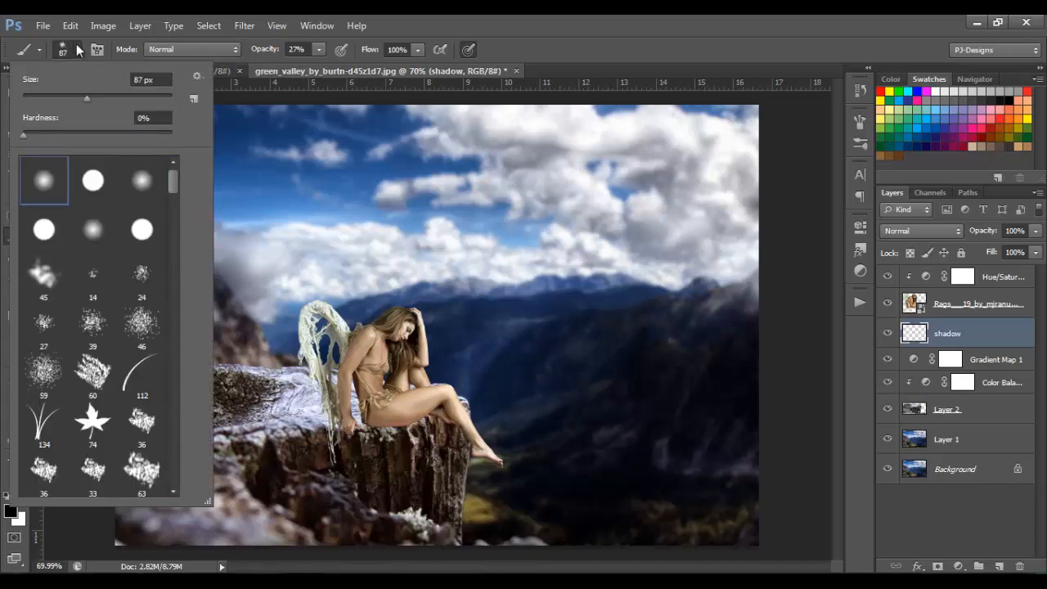
click(78, 49)
Paint a thin contact shadow on the shadow layer beneath the angel's hip, thigh and foot with a 7 px brush
key(bracketleft)
key(bracketleft)
key(bracketleft)
key(bracketleft)
key(bracketleft)
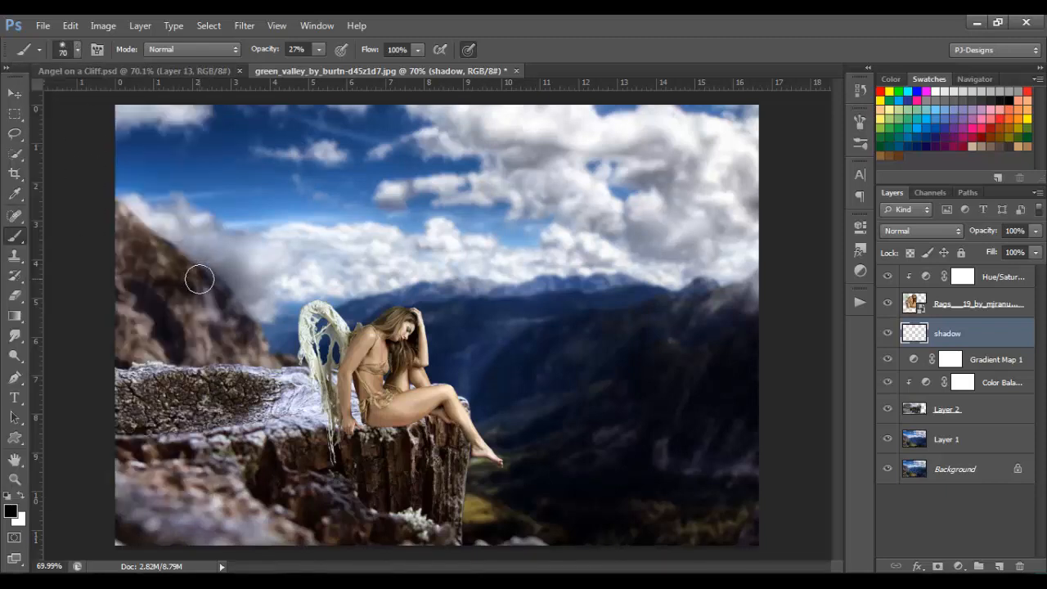
key(ctrl+plus)
key(ctrl+plus)
key(ctrl+plus)
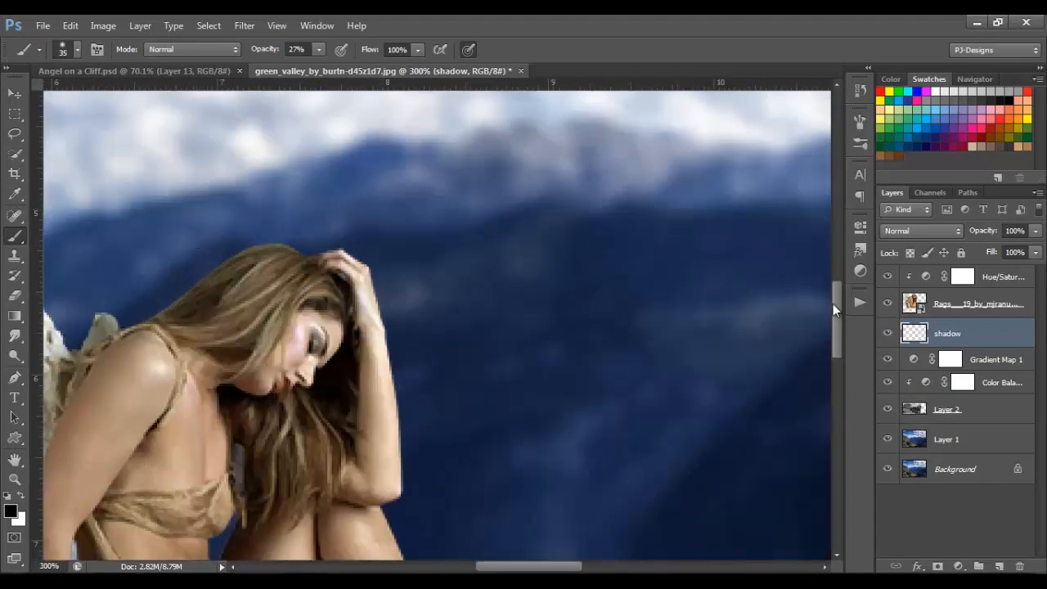
drag(833, 304, 837, 361)
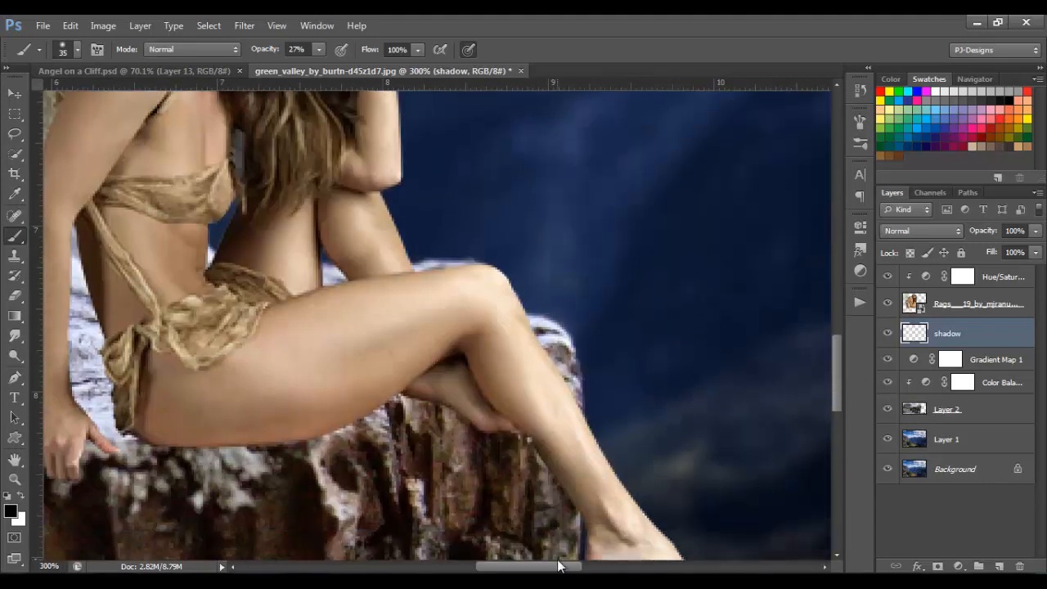
drag(557, 567, 522, 567)
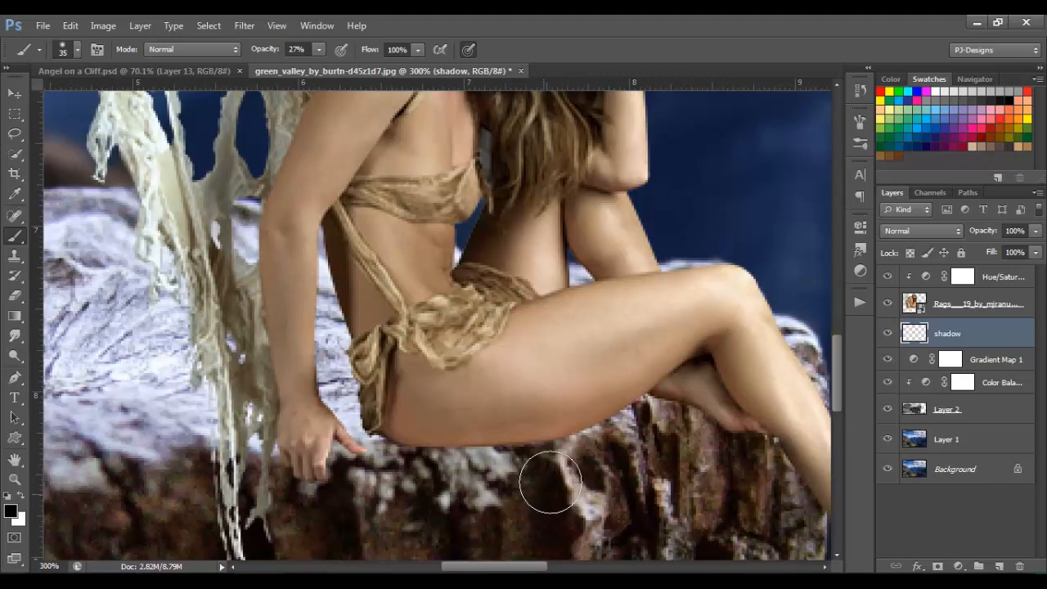
key(bracketleft)
key(bracketleft)
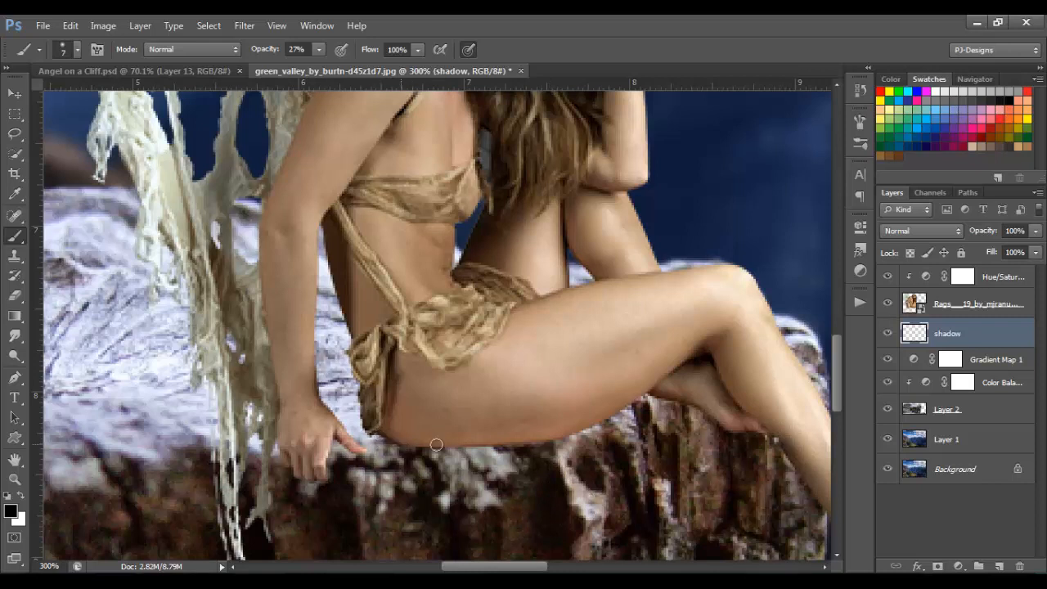
mouse_move(431, 444)
mouse_down()
mouse_move(498, 451)
mouse_move(518, 434)
mouse_move(544, 446)
mouse_move(607, 418)
mouse_move(529, 442)
mouse_move(380, 439)
mouse_up()
mouse_move(686, 403)
mouse_down()
mouse_move(770, 433)
mouse_move(653, 394)
mouse_move(569, 433)
mouse_move(403, 449)
mouse_move(525, 443)
mouse_move(635, 402)
mouse_move(734, 427)
mouse_move(649, 391)
mouse_move(515, 436)
mouse_move(381, 435)
mouse_move(490, 445)
mouse_move(574, 437)
mouse_up()
mouse_move(360, 450)
mouse_down()
mouse_move(331, 432)
mouse_move(356, 455)
mouse_move(335, 437)
mouse_move(327, 450)
mouse_move(382, 435)
mouse_up()
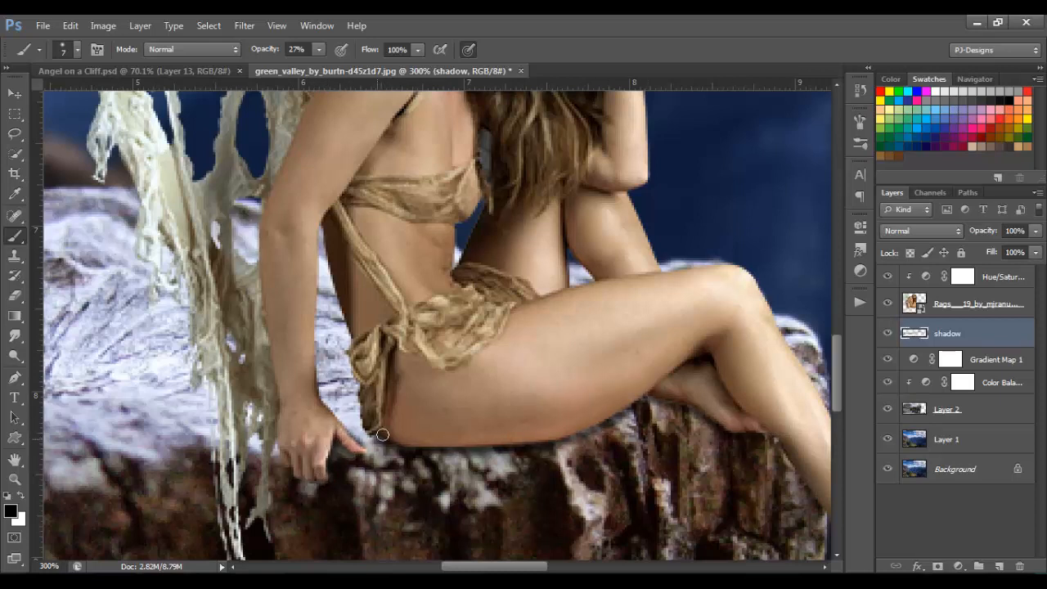
drag(745, 428, 497, 333)
Widen the shadow on the cliff beneath the seated angel with a 20 px brush
key(bracketright)
key(bracketright)
key(bracketright)
key(bracketright)
key(bracketright)
mouse_move(385, 327)
mouse_down()
mouse_move(278, 362)
mouse_move(149, 361)
mouse_up()
mouse_move(508, 336)
mouse_down()
mouse_move(547, 366)
mouse_move(570, 438)
mouse_up()
mouse_move(377, 327)
mouse_down()
mouse_move(221, 357)
mouse_move(441, 326)
mouse_up()
drag(642, 368, 1043, 341)
key(ctrl+minus)
key(ctrl+minus)
drag(500, 332, 507, 431)
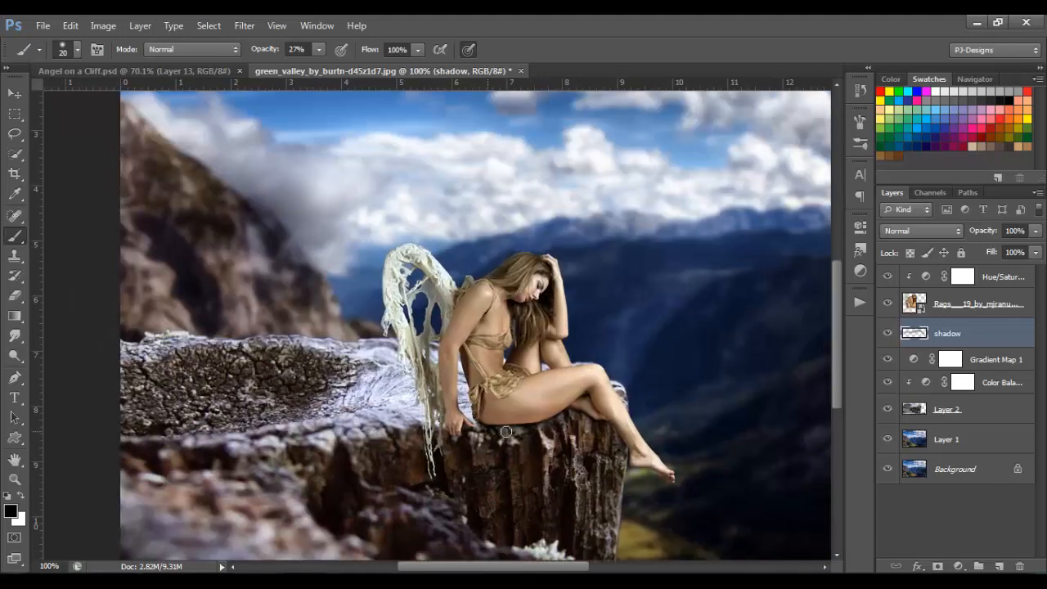
Enlarge the brush to 40 px and paint a soft shadow on the rock behind the angel and below her wing
key(bracketright)
key(bracketright)
key(bracketright)
key(bracketright)
mouse_move(335, 422)
mouse_down()
mouse_move(360, 396)
mouse_move(464, 407)
mouse_move(355, 411)
mouse_move(392, 395)
mouse_move(379, 392)
mouse_move(456, 408)
mouse_up()
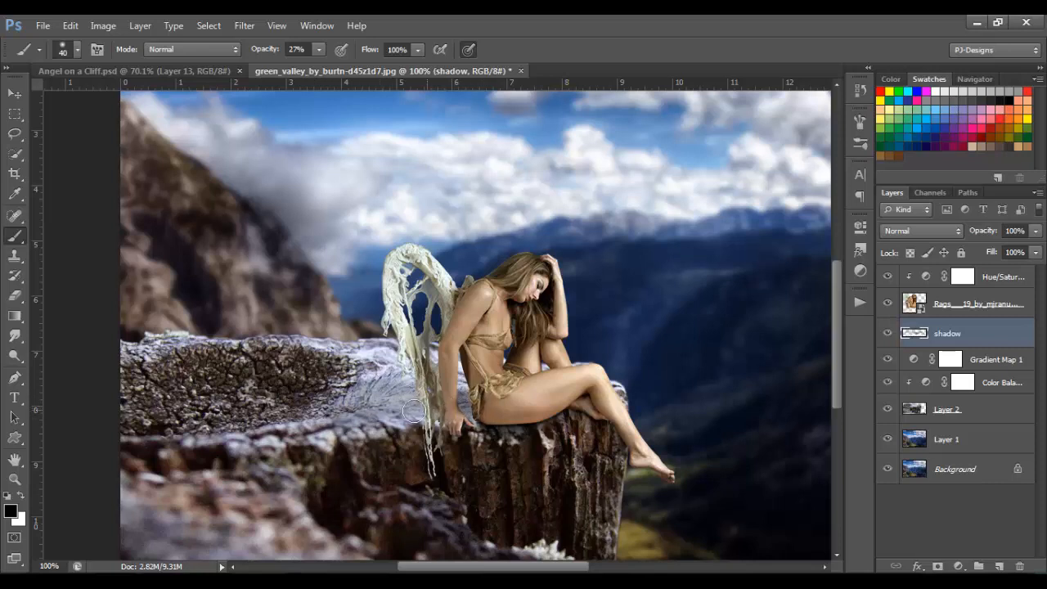
Darken the rock between the angel's hip and supporting hand with 20 px and 10 px brushes
key(ctrl+plus)
drag(839, 327, 838, 343)
key(bracketleft)
key(bracketleft)
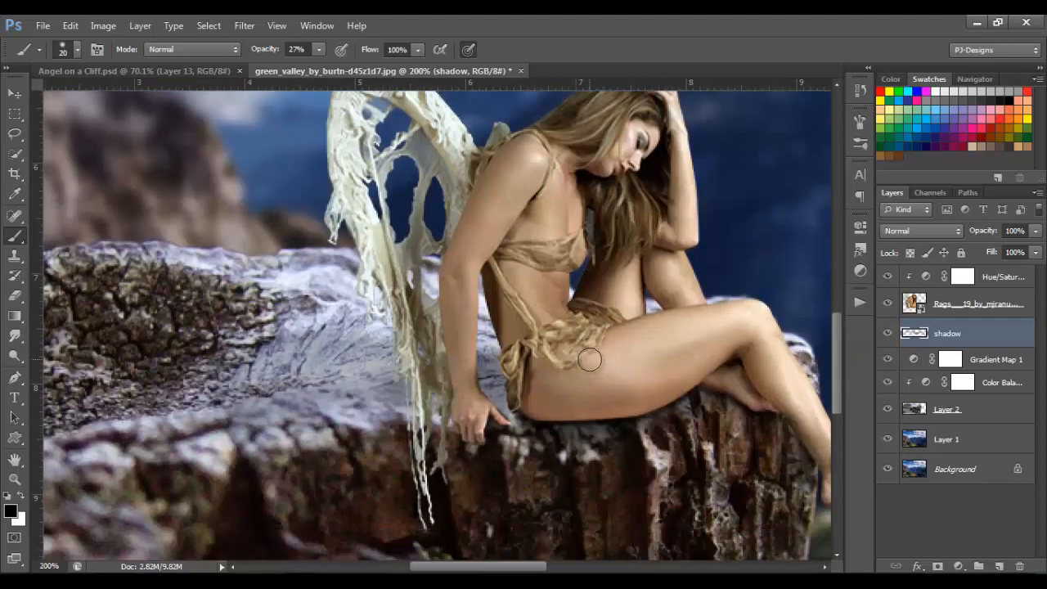
mouse_move(510, 391)
mouse_down()
mouse_move(507, 380)
mouse_move(496, 385)
mouse_move(508, 392)
mouse_move(482, 383)
mouse_move(500, 393)
mouse_move(510, 385)
mouse_move(513, 400)
mouse_up()
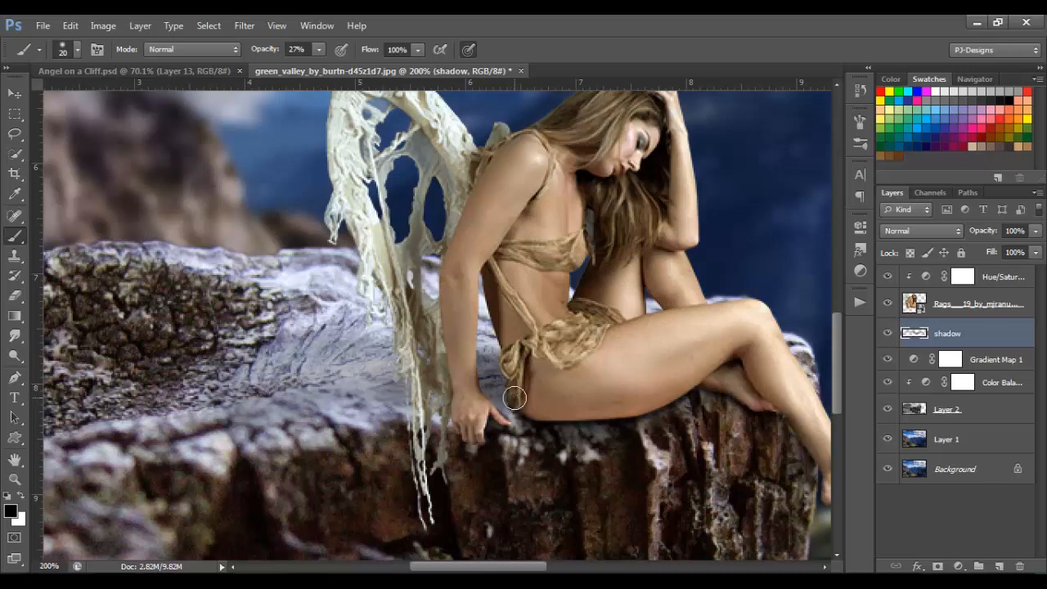
key(bracketleft)
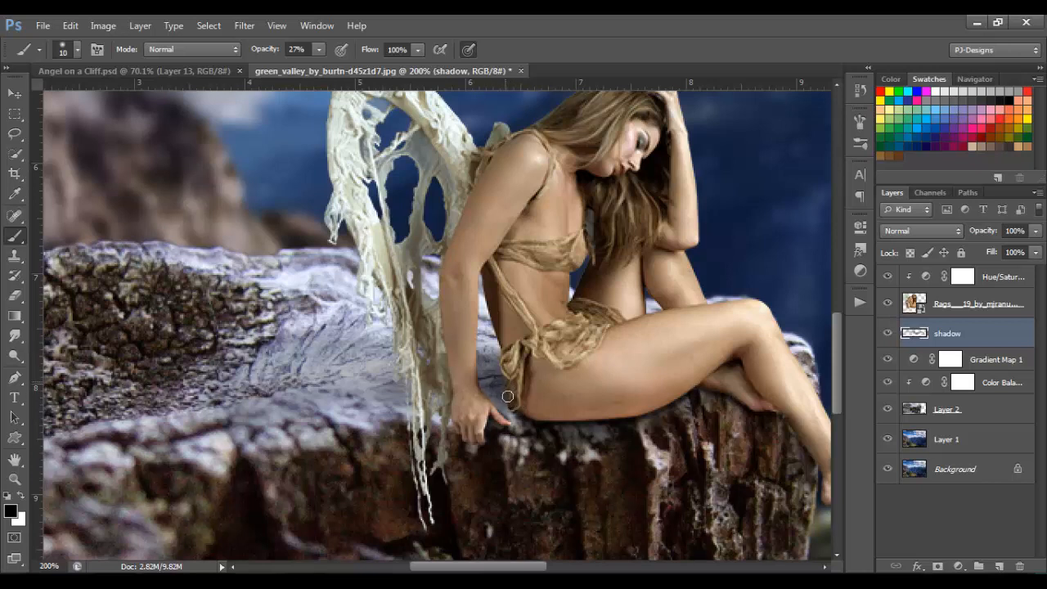
mouse_move(506, 377)
mouse_down()
mouse_move(528, 421)
mouse_move(494, 370)
mouse_up()
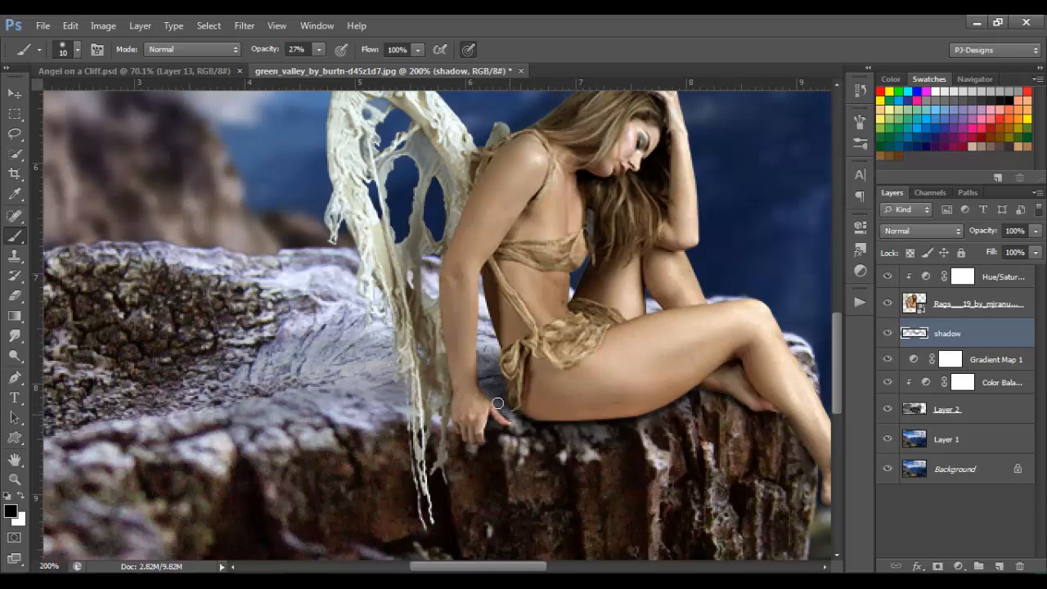
Extend the shadow across the cliff top behind the wing with a 40 px brush
key(bracketright)
key(ctrl+0)
key(bracketright)
key(bracketright)
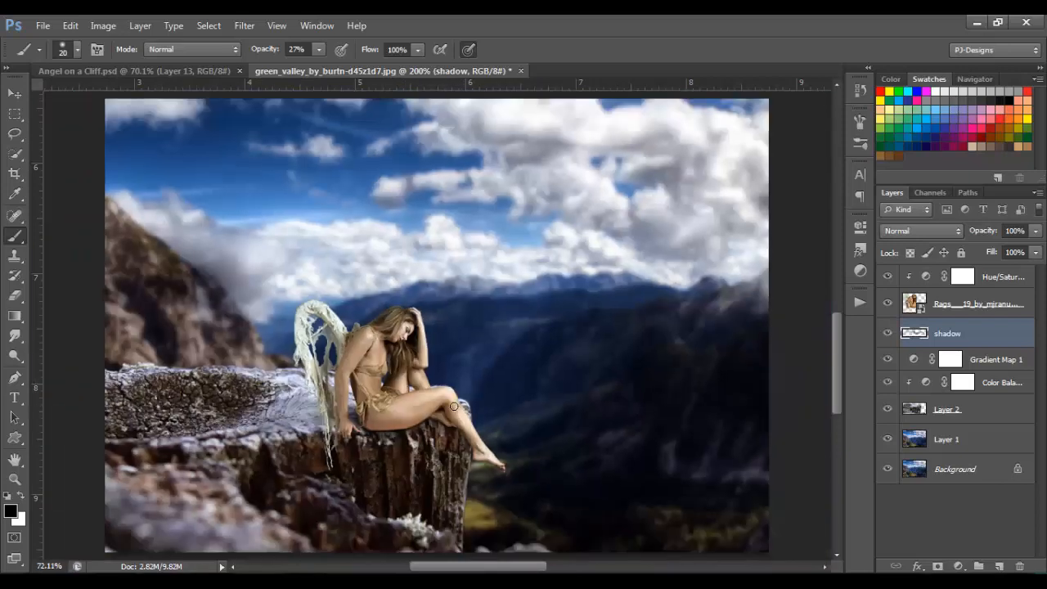
drag(300, 422, 269, 422)
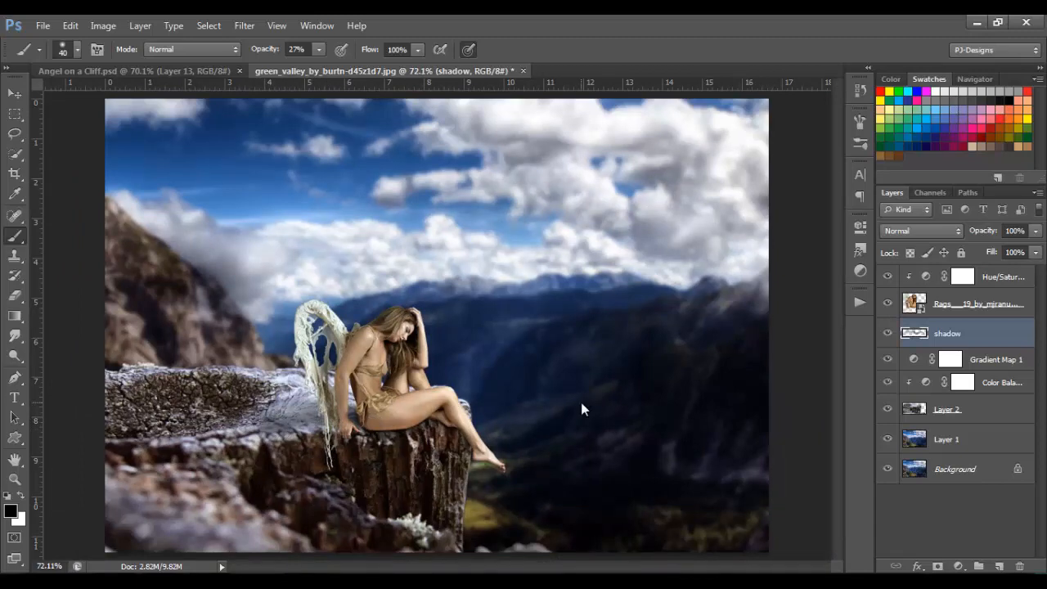
Run the dodge and burn action above the angel's Hue/Saturation layer to add a Soft Light dodge and burn layer
click(1003, 278)
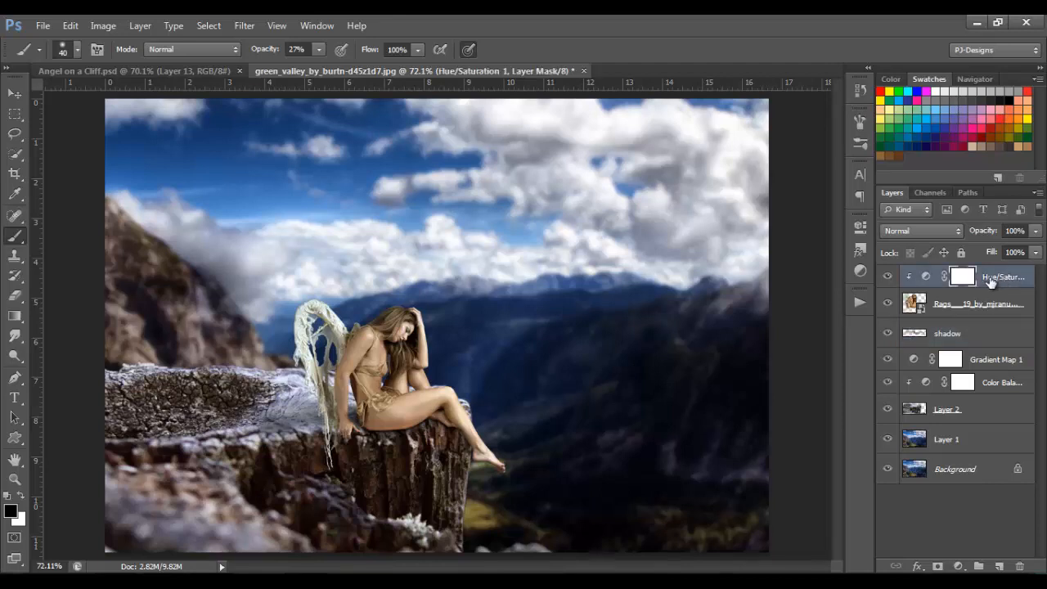
click(863, 304)
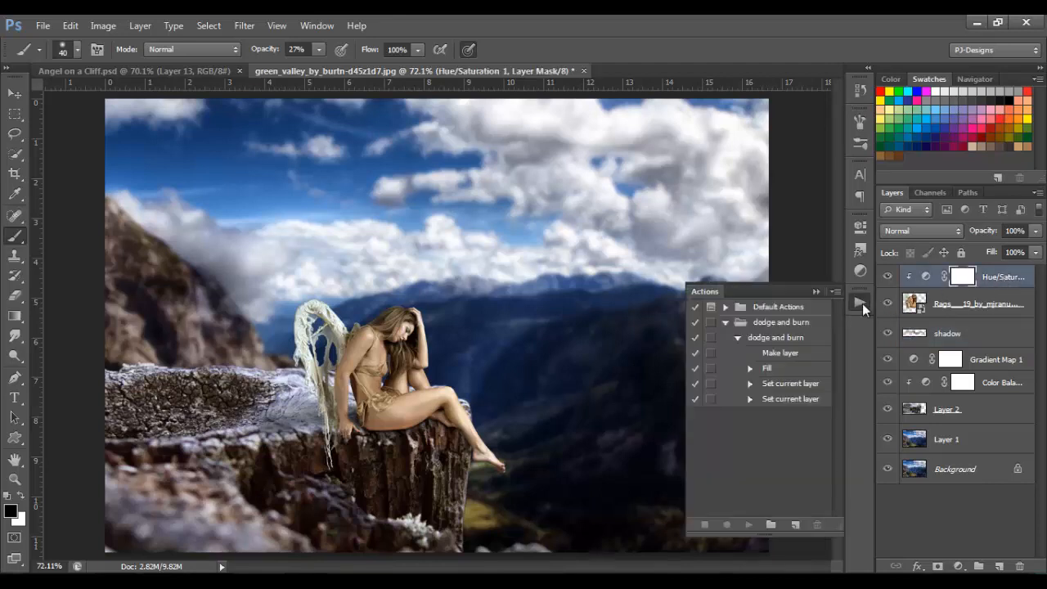
click(798, 341)
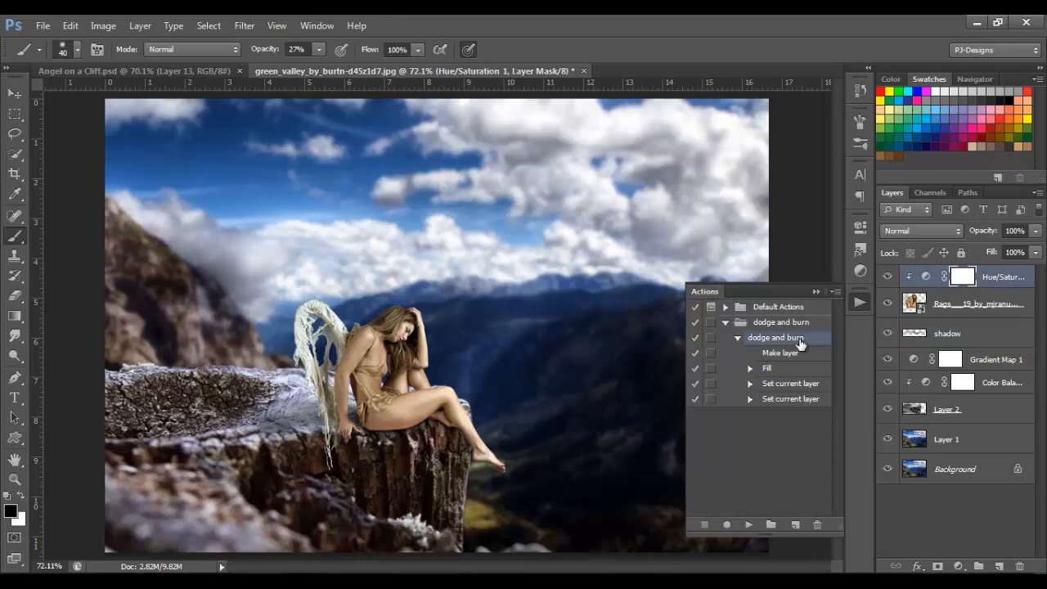
click(747, 525)
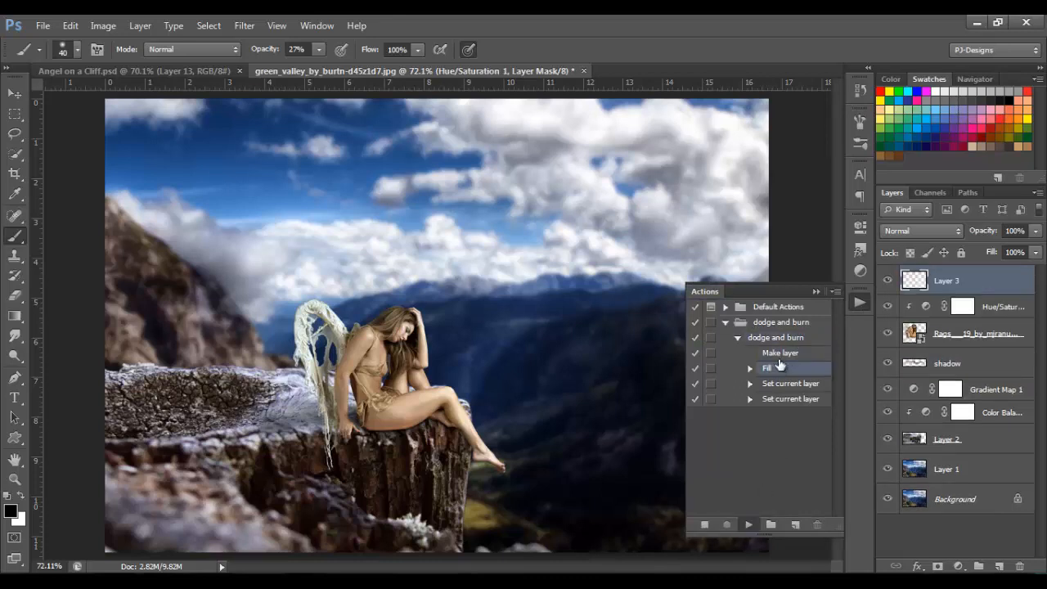
click(814, 292)
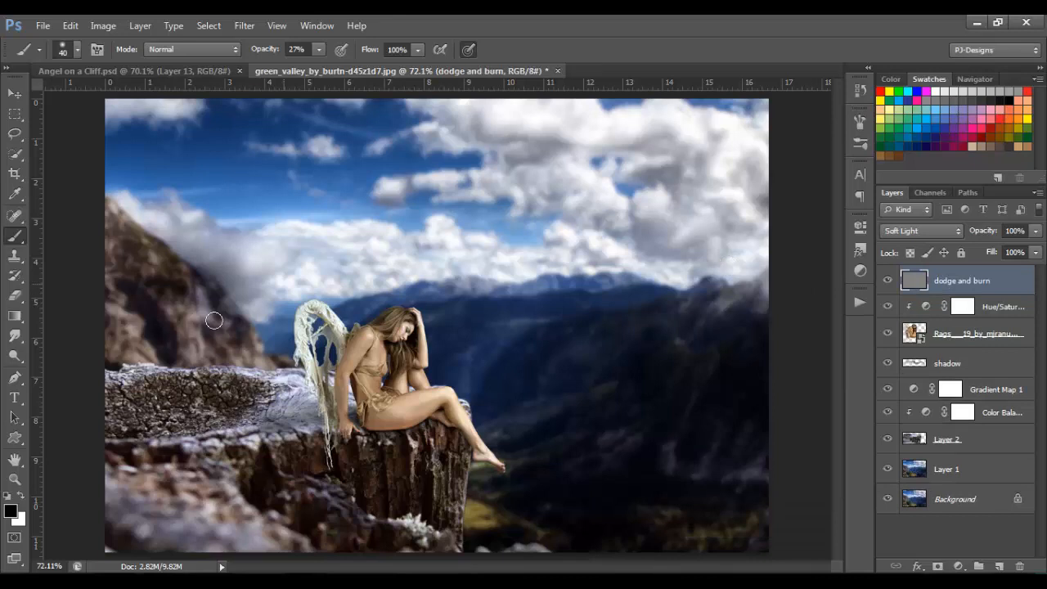
Darken the shaded areas of the angel's skin with a 25 px Burn tool, and compare the image with the layer hidden and shown
click(14, 357)
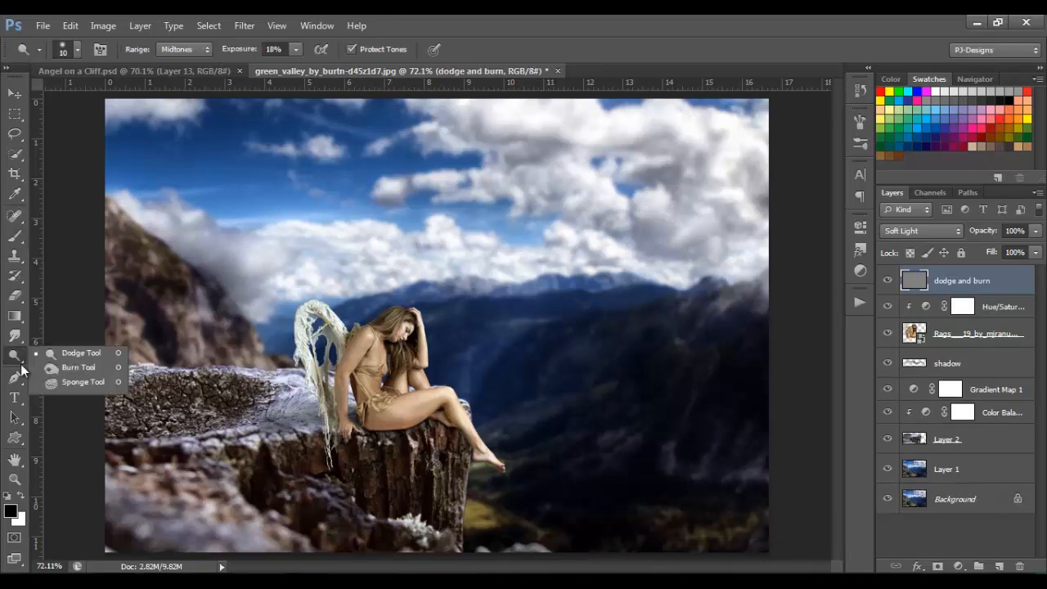
click(63, 370)
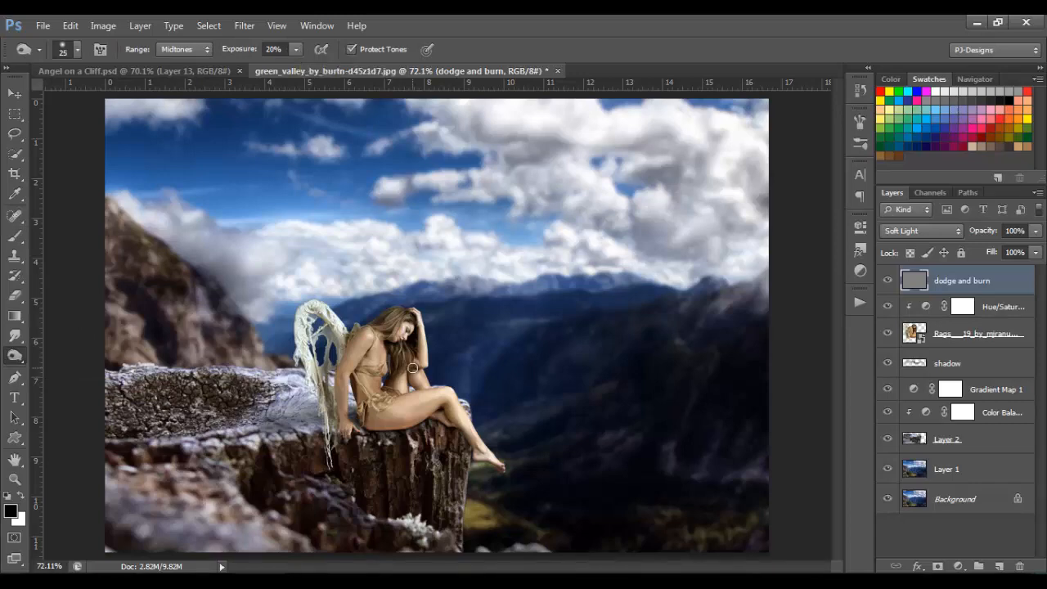
scroll(413, 368, up, 4)
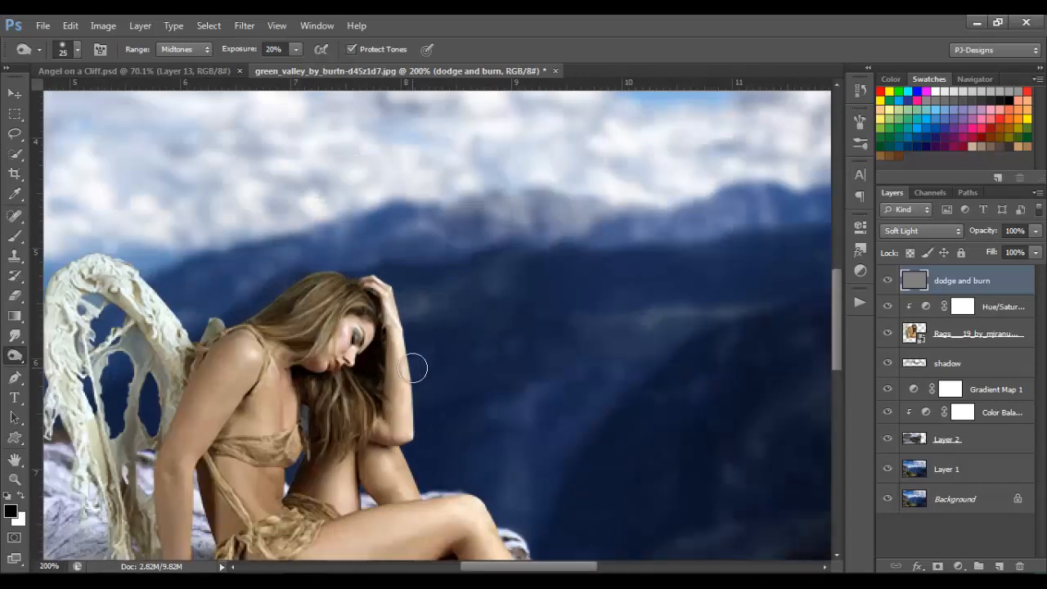
drag(835, 292, 834, 333)
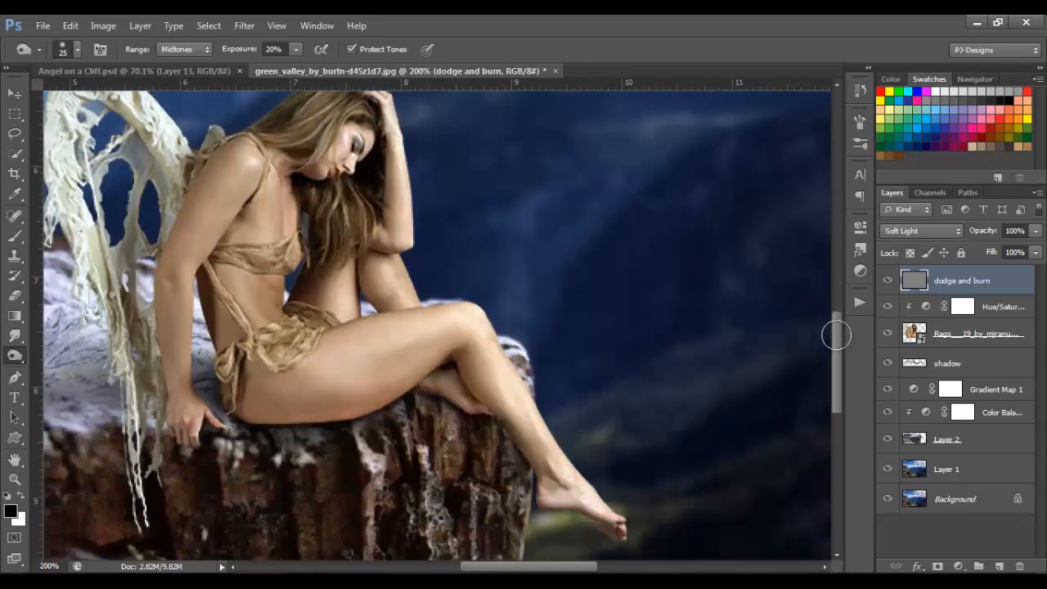
drag(559, 568, 537, 566)
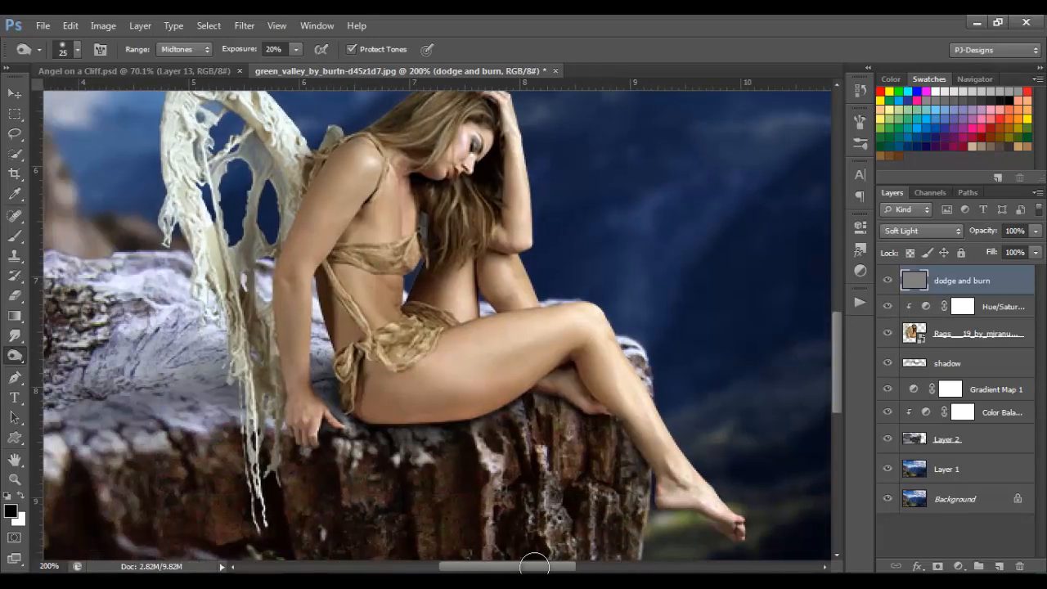
mouse_move(427, 399)
mouse_down()
mouse_move(388, 418)
mouse_move(364, 423)
mouse_move(359, 412)
mouse_move(429, 416)
mouse_move(533, 376)
mouse_move(497, 401)
mouse_move(388, 418)
mouse_move(365, 408)
mouse_move(436, 413)
mouse_move(557, 393)
mouse_move(543, 389)
mouse_move(619, 422)
mouse_move(593, 408)
mouse_move(613, 420)
mouse_move(360, 418)
mouse_move(398, 410)
mouse_move(373, 399)
mouse_move(385, 411)
mouse_move(459, 415)
mouse_move(575, 361)
mouse_move(602, 399)
mouse_move(572, 405)
mouse_move(605, 414)
mouse_move(649, 446)
mouse_move(652, 463)
mouse_move(601, 423)
mouse_move(538, 401)
mouse_move(467, 431)
mouse_move(379, 399)
mouse_up()
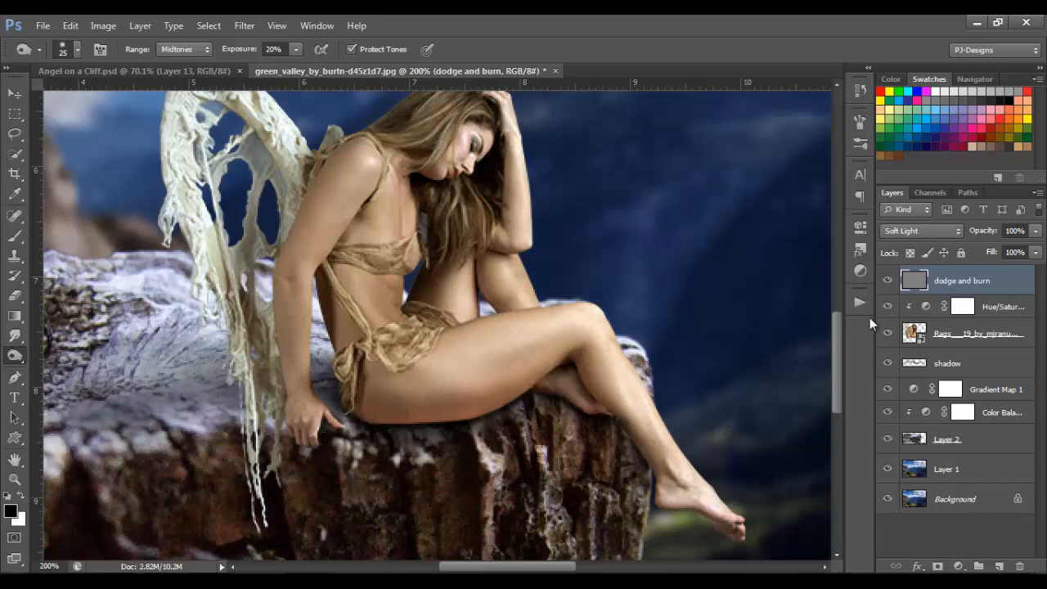
click(888, 281)
click(888, 281)
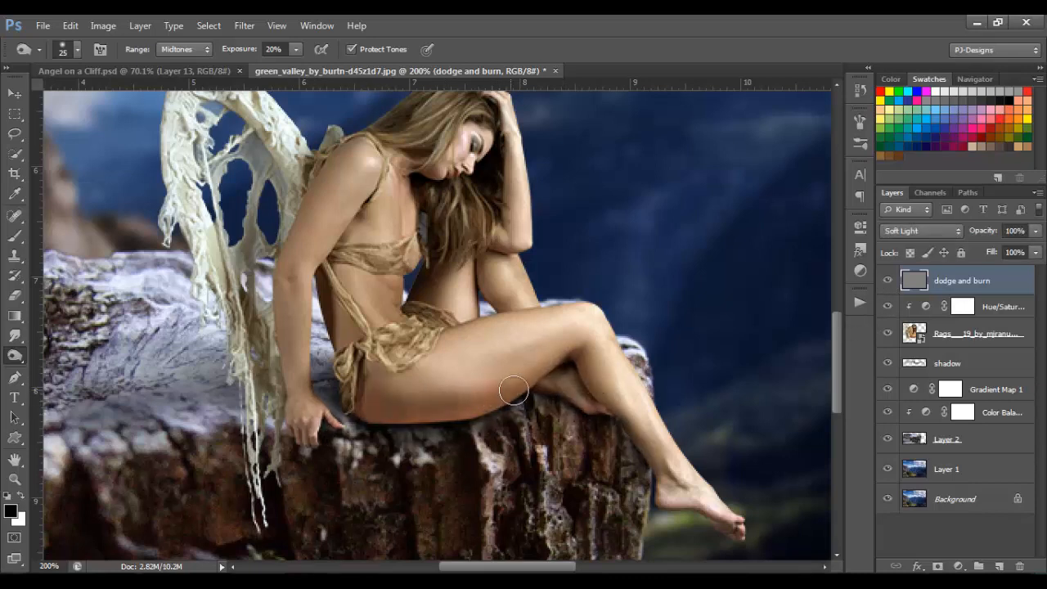
Reduce the Burn tool to 15 px and deepen the finer shadows on the angel's body and hanging wing strands
key(bracketleft)
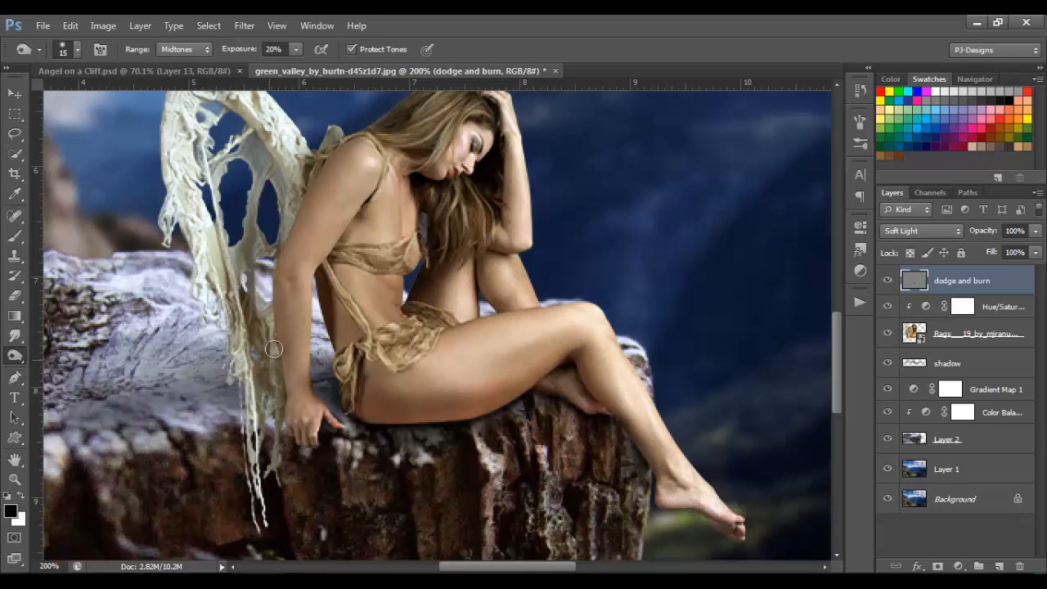
drag(457, 169, 357, 294)
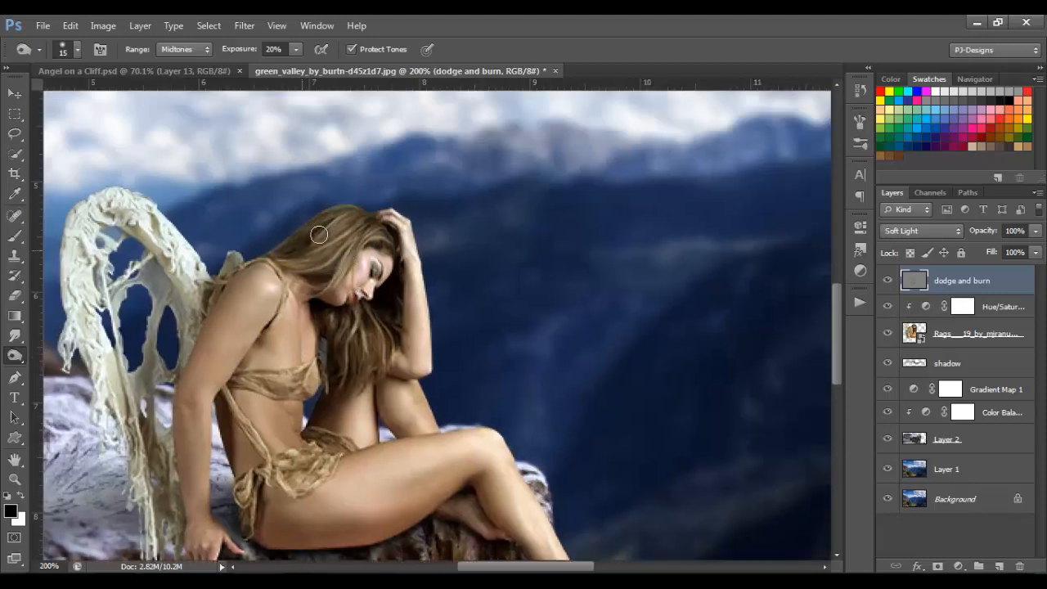
drag(521, 473, 426, 303)
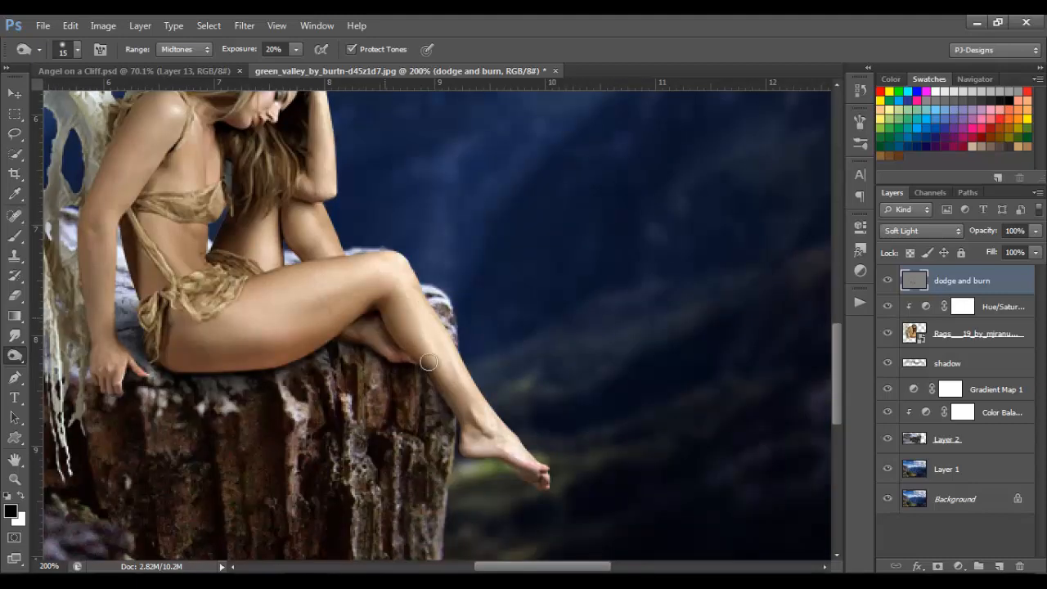
drag(277, 382, 466, 419)
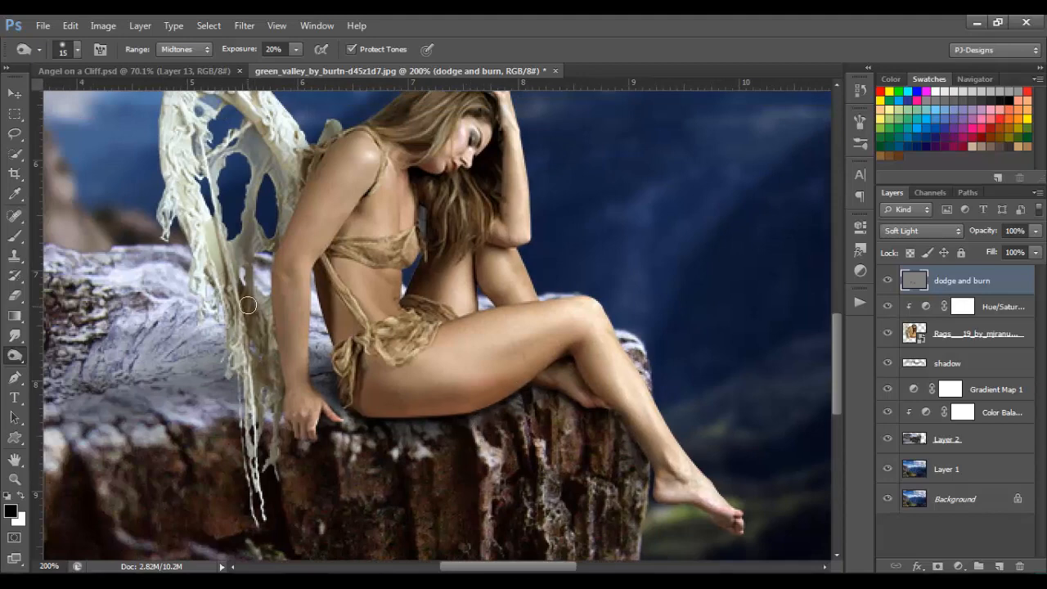
drag(227, 262, 249, 317)
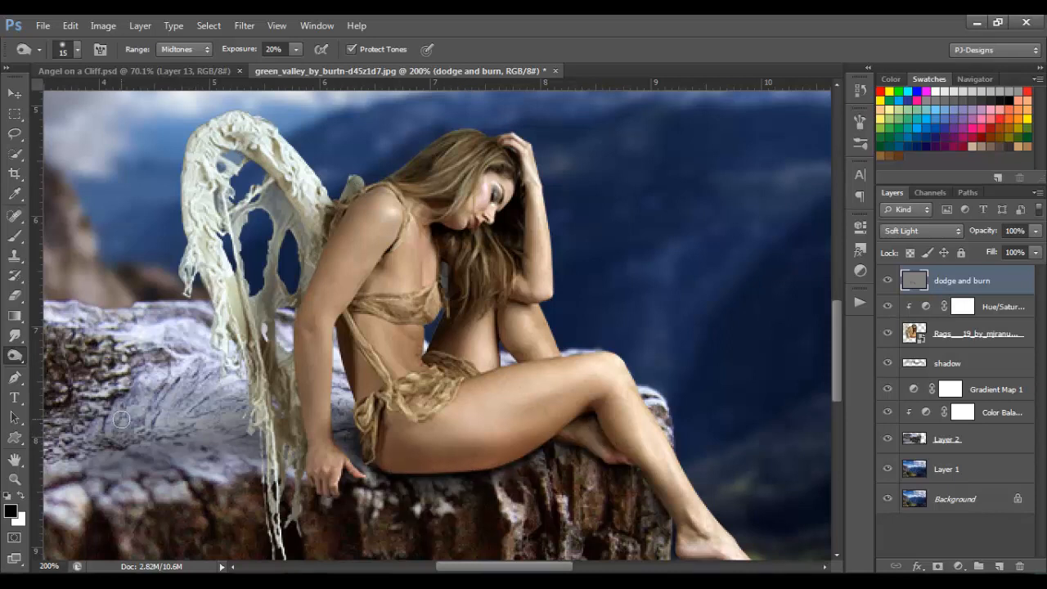
Brighten the highlights on the angel's skin, leg and foot with the Dodge tool at 10 px and 18% exposure
click(15, 355)
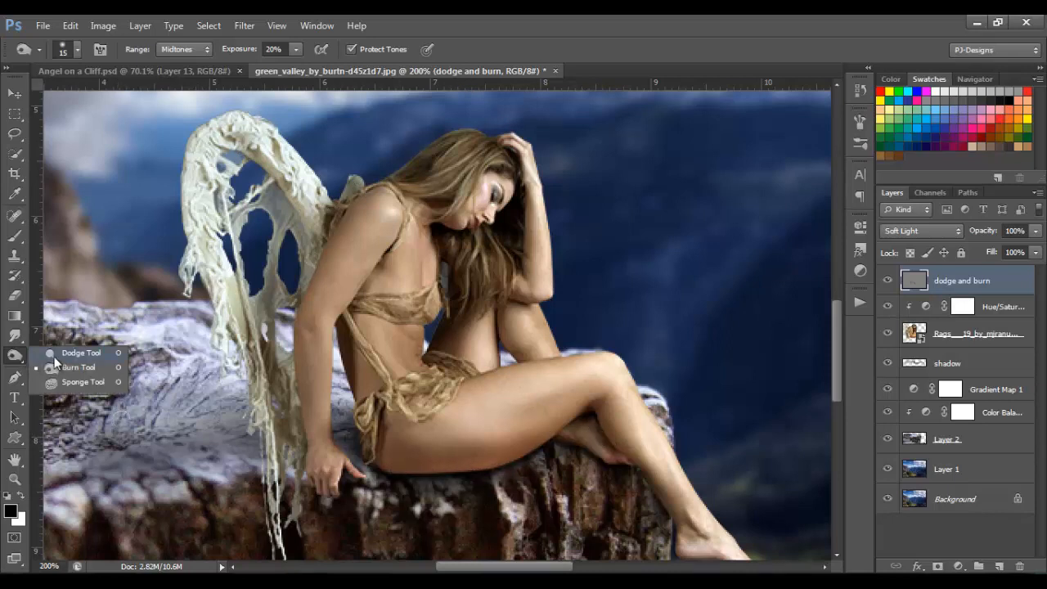
click(54, 355)
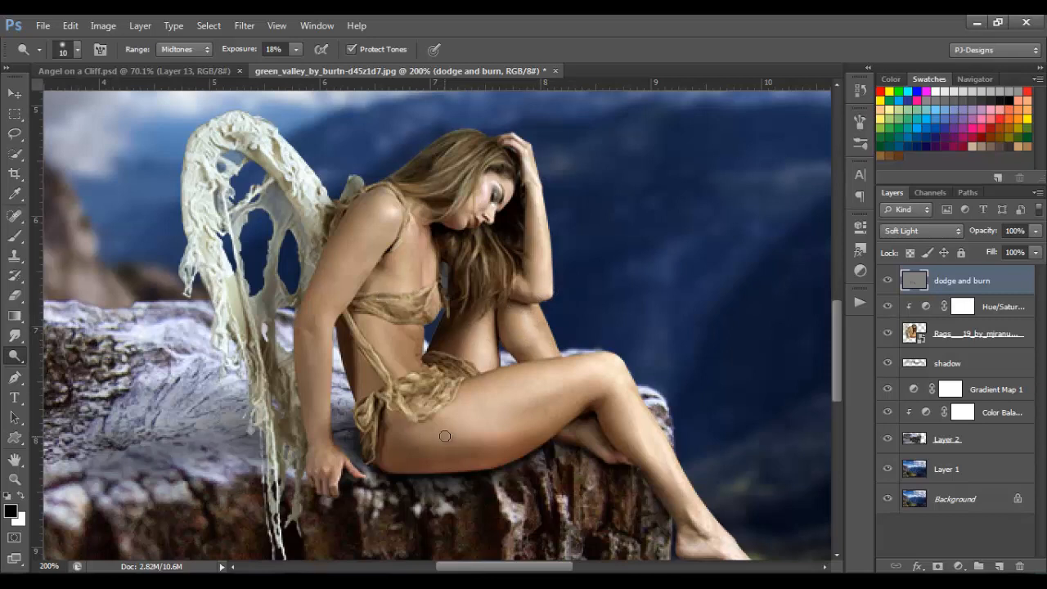
drag(623, 376, 546, 333)
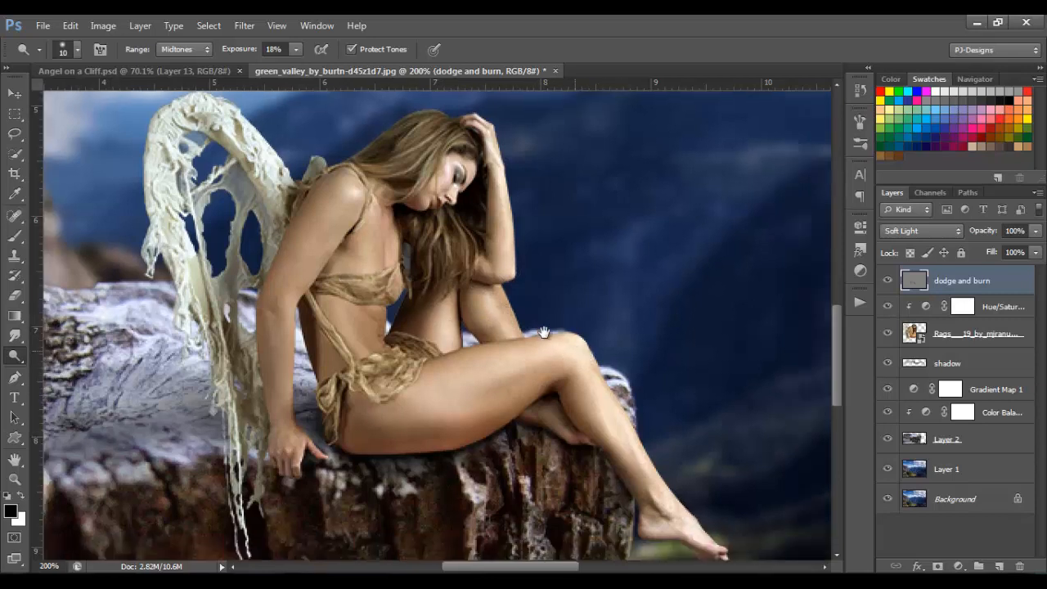
mouse_move(583, 393)
mouse_down()
mouse_move(563, 369)
mouse_move(559, 383)
mouse_up()
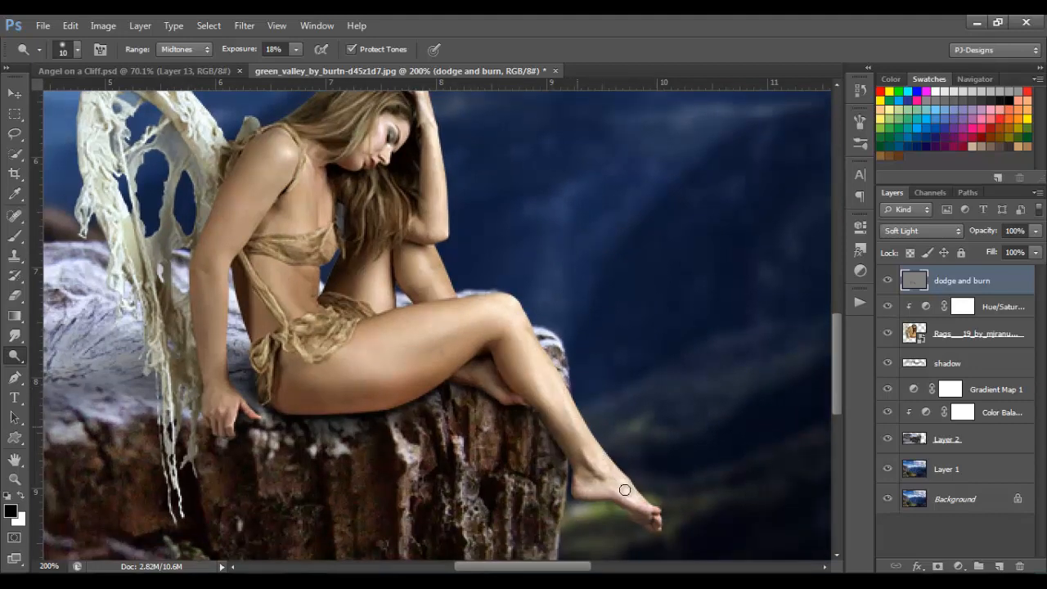
drag(435, 355, 529, 434)
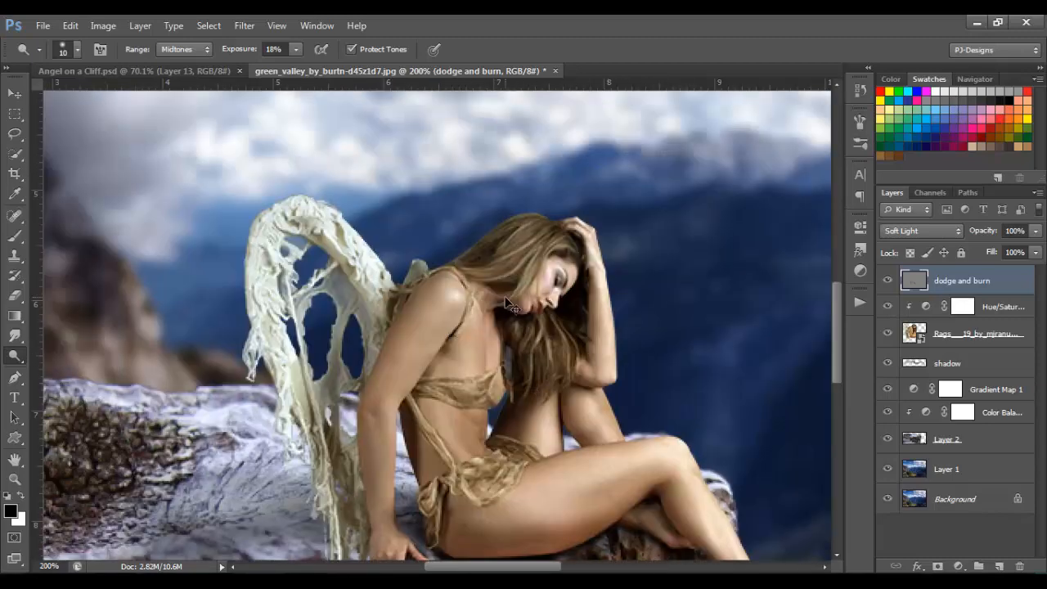
scroll(499, 255, down, 2)
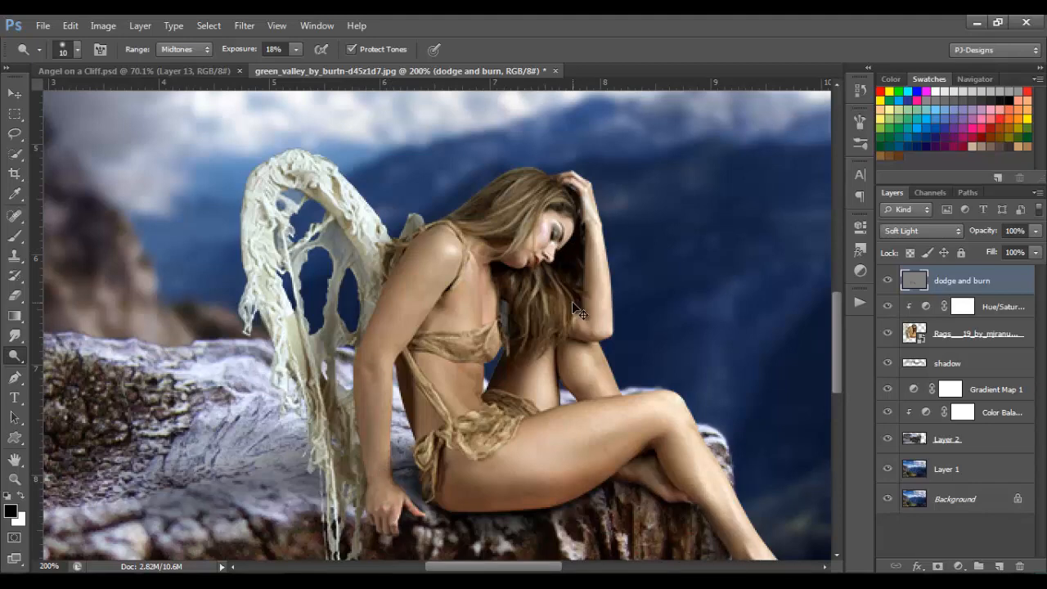
key(ctrl+minus)
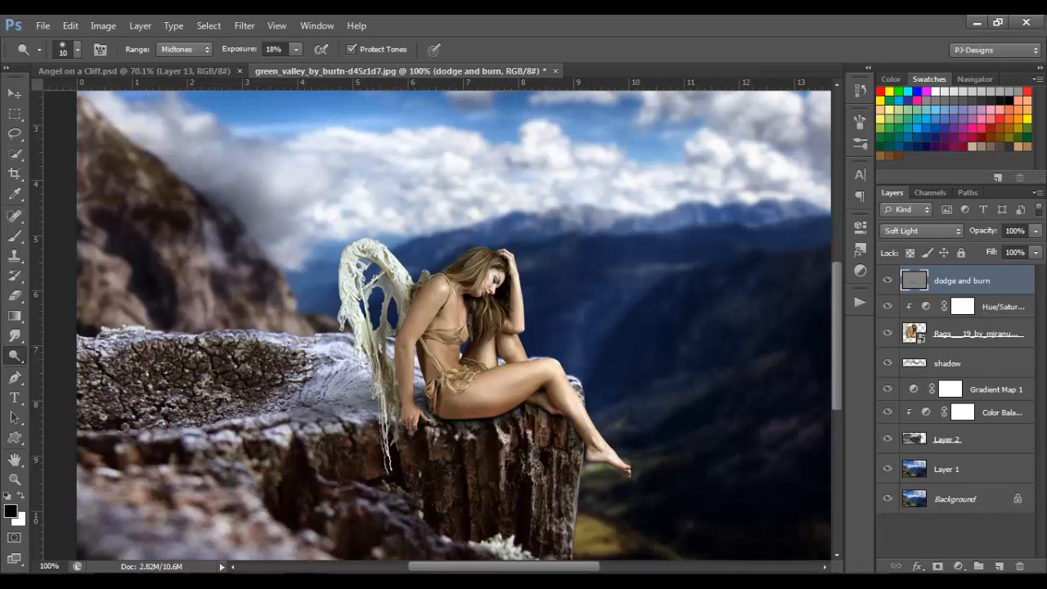
Add a new layer directly below the dodge and burn layer and name it shadow2
click(1000, 567)
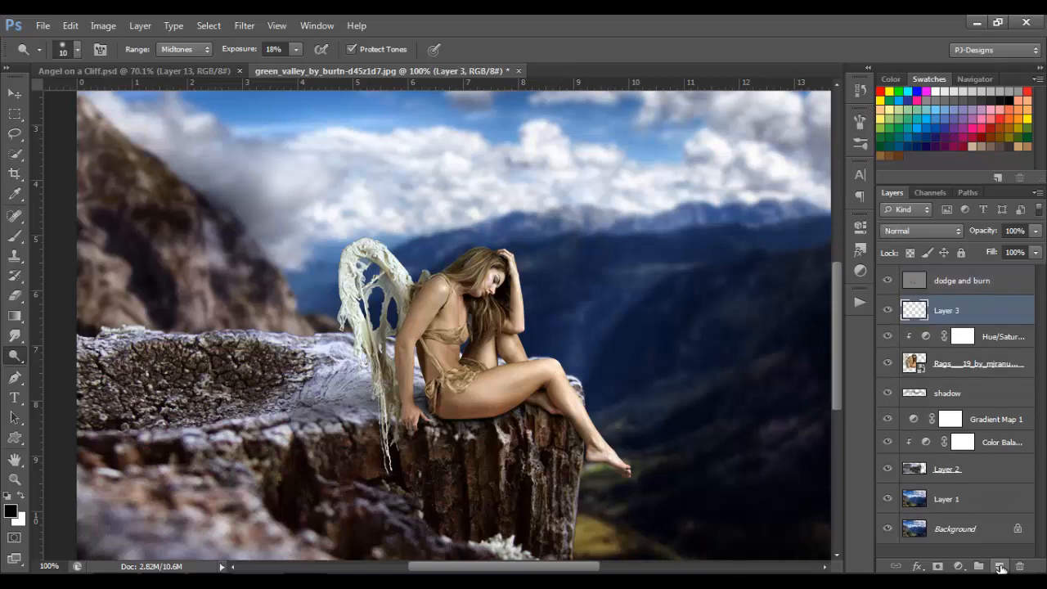
double_click(945, 310)
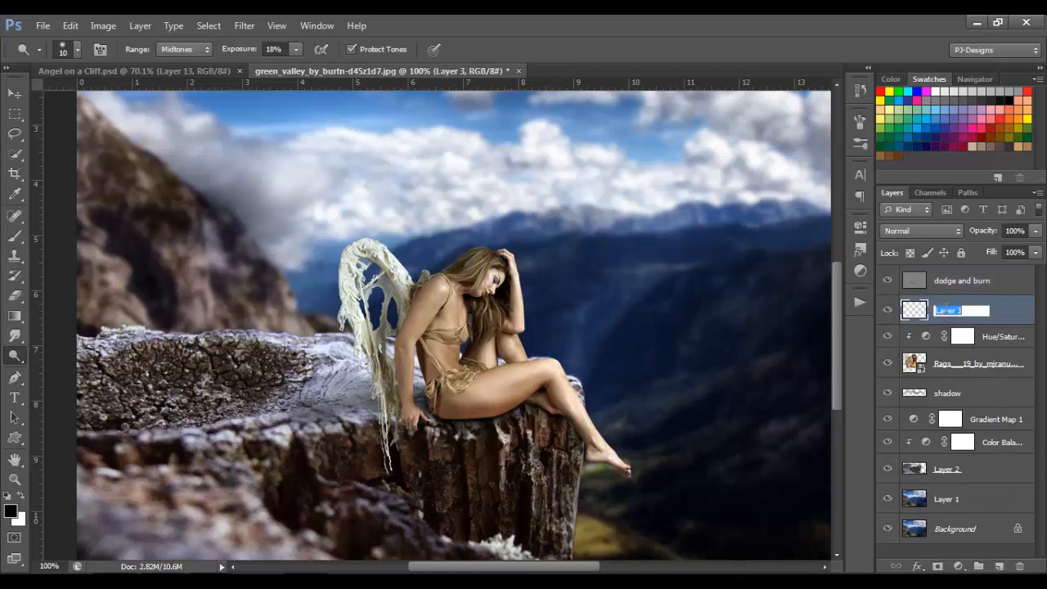
text(shadow2)
key(Return)
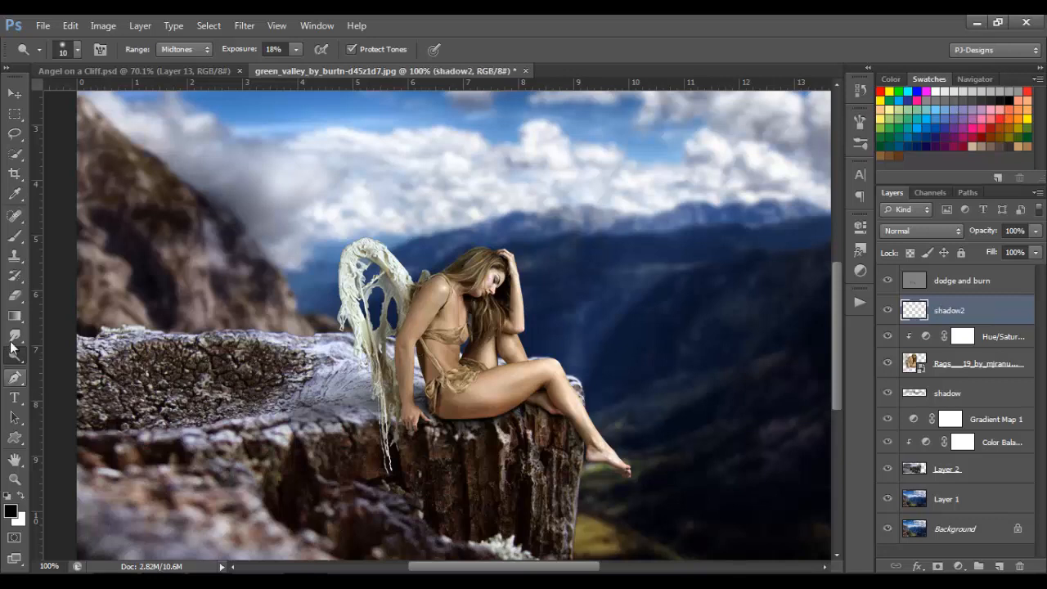
Paint soft shadows around the angel's thigh and resting hand on shadow2, using a 30 px brush at 35% opacity and 34% flow
click(14, 236)
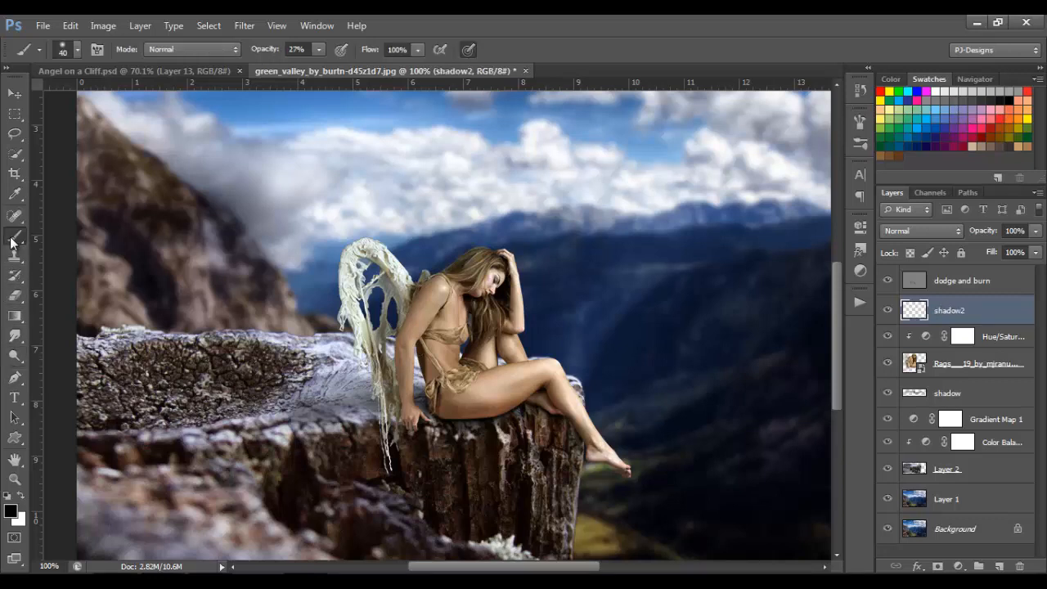
click(318, 50)
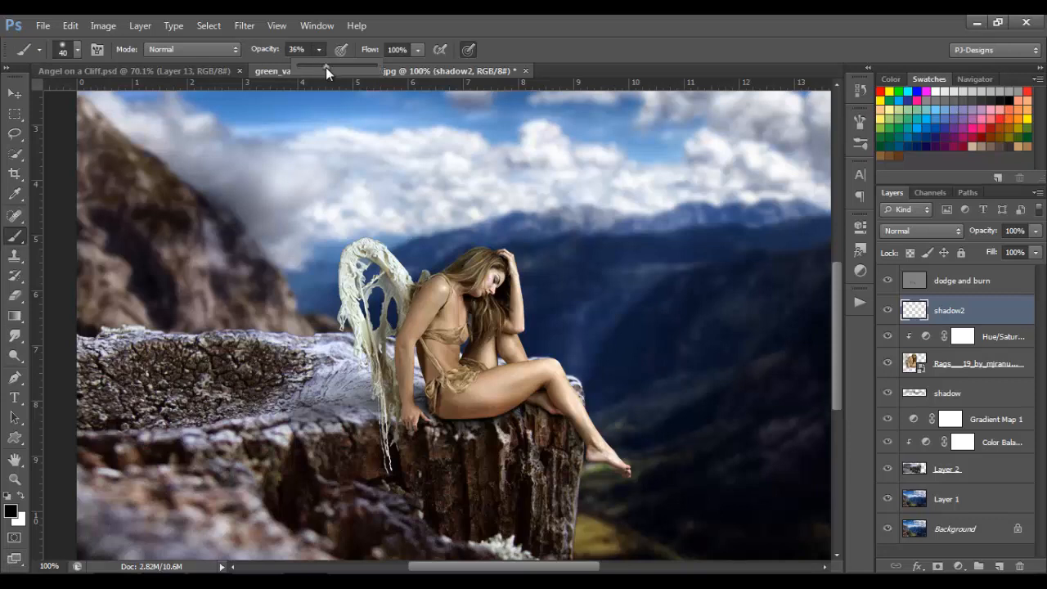
click(417, 52)
drag(416, 52, 377, 65)
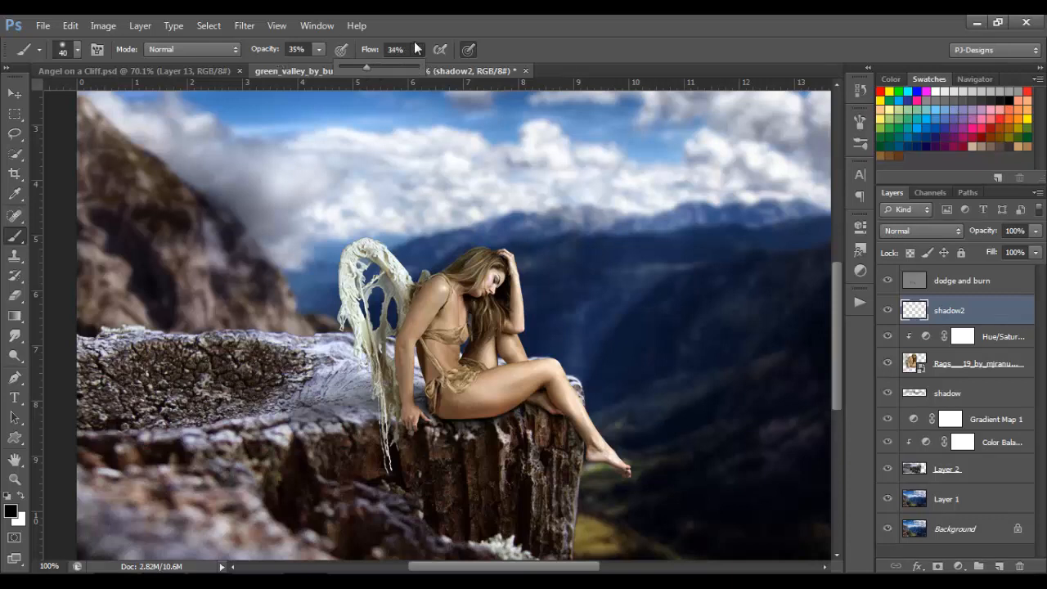
click(525, 31)
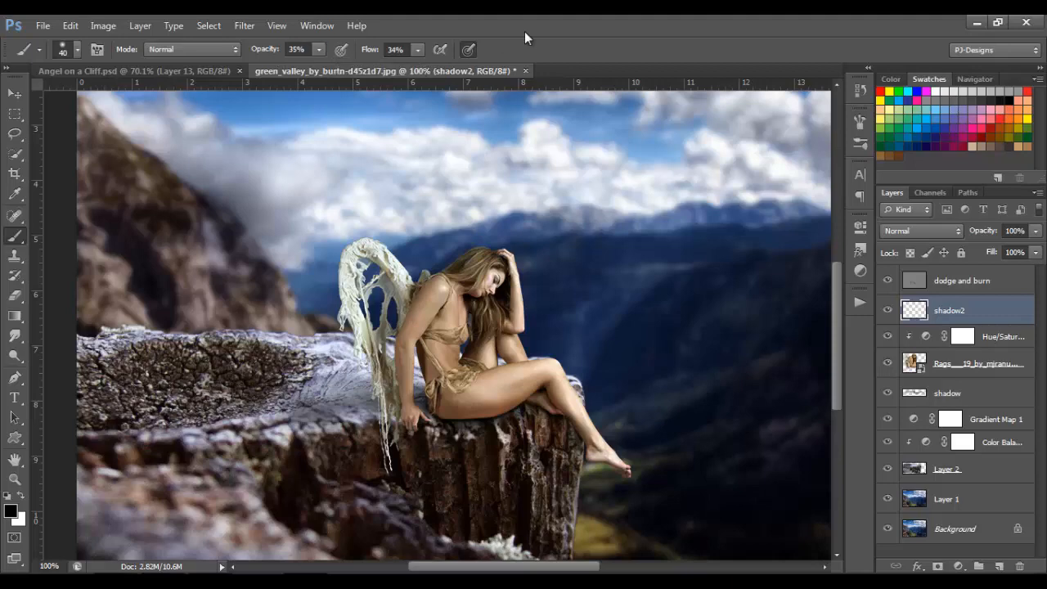
key(ctrl+plus)
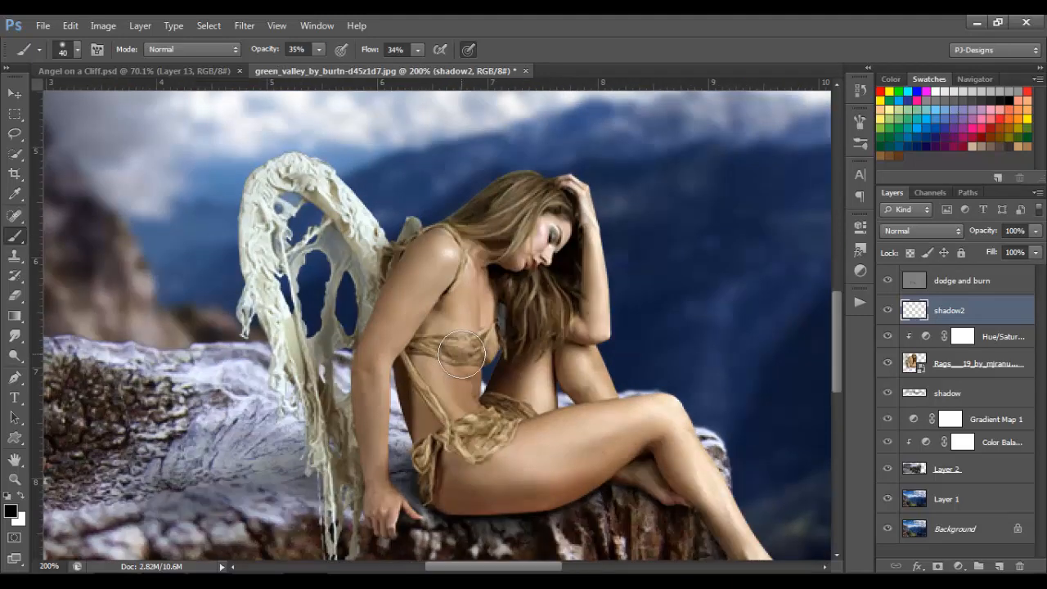
drag(839, 305, 837, 330)
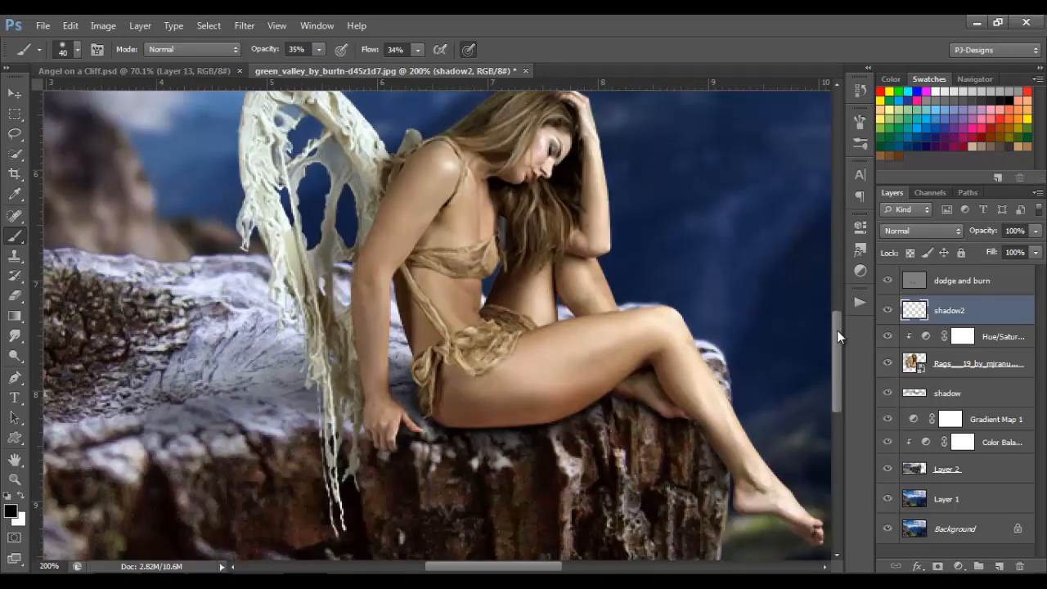
key(bracketleft)
drag(473, 398, 276, 421)
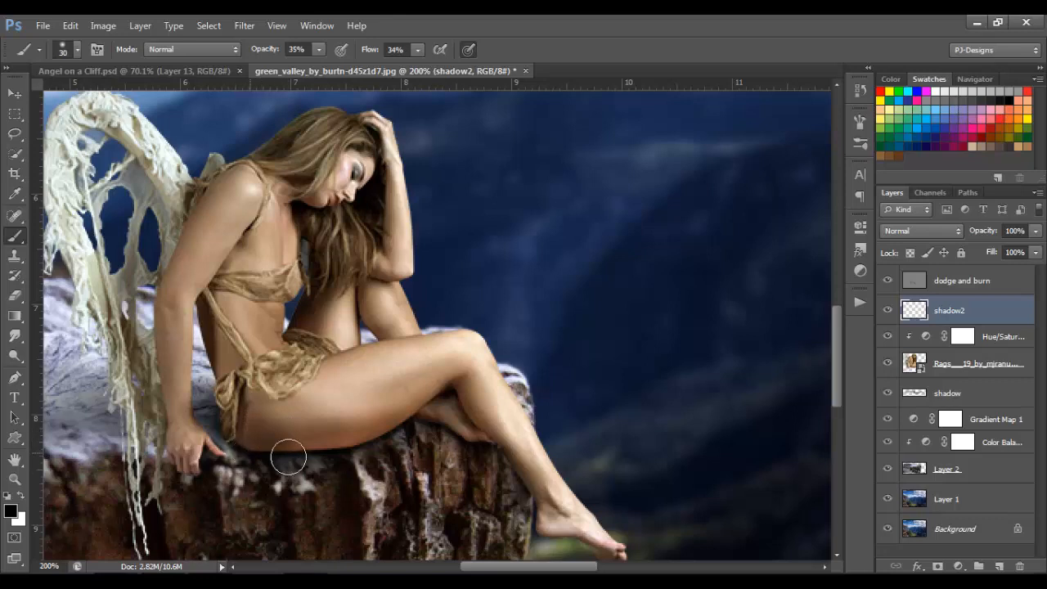
mouse_move(287, 461)
mouse_down()
mouse_move(354, 453)
mouse_move(422, 411)
mouse_move(464, 422)
mouse_move(530, 494)
mouse_move(486, 438)
mouse_move(257, 420)
mouse_up()
key(ctrl+z)
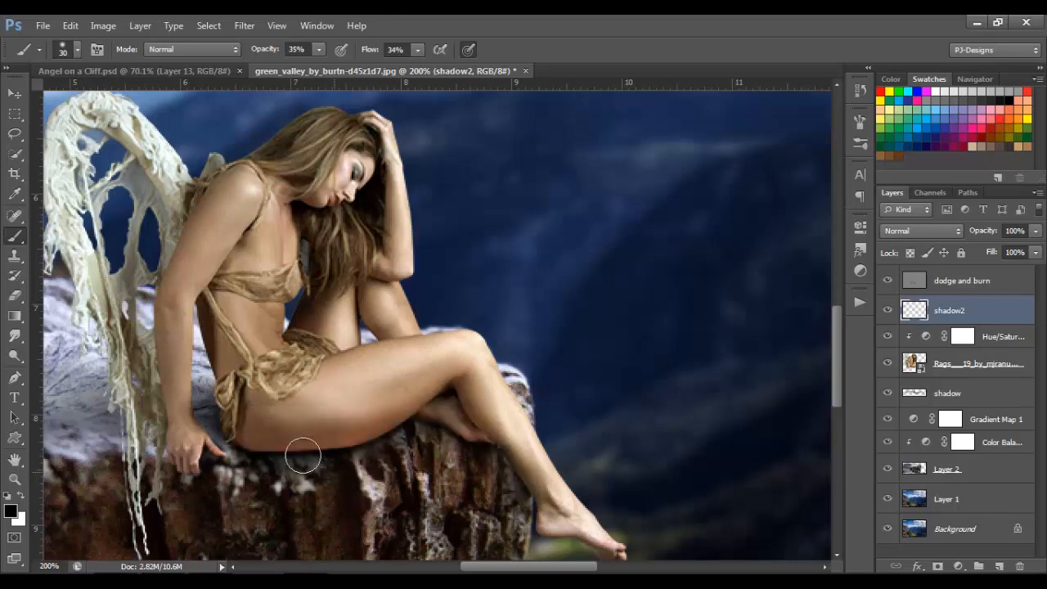
mouse_move(290, 459)
mouse_down()
mouse_move(381, 452)
mouse_move(424, 429)
mouse_move(492, 443)
mouse_move(526, 496)
mouse_up()
mouse_move(219, 439)
mouse_down()
mouse_move(207, 412)
mouse_move(218, 455)
mouse_move(166, 451)
mouse_move(192, 484)
mouse_up()
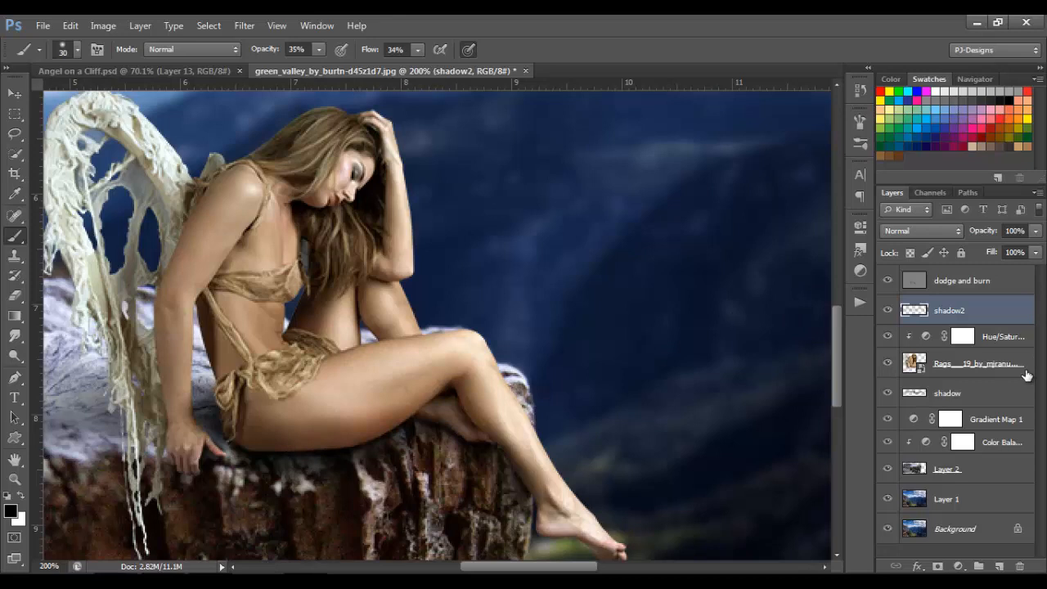
Soften the shadow layer beneath the angel's tucked foot with a 9 px Eraser at 17% opacity
click(954, 394)
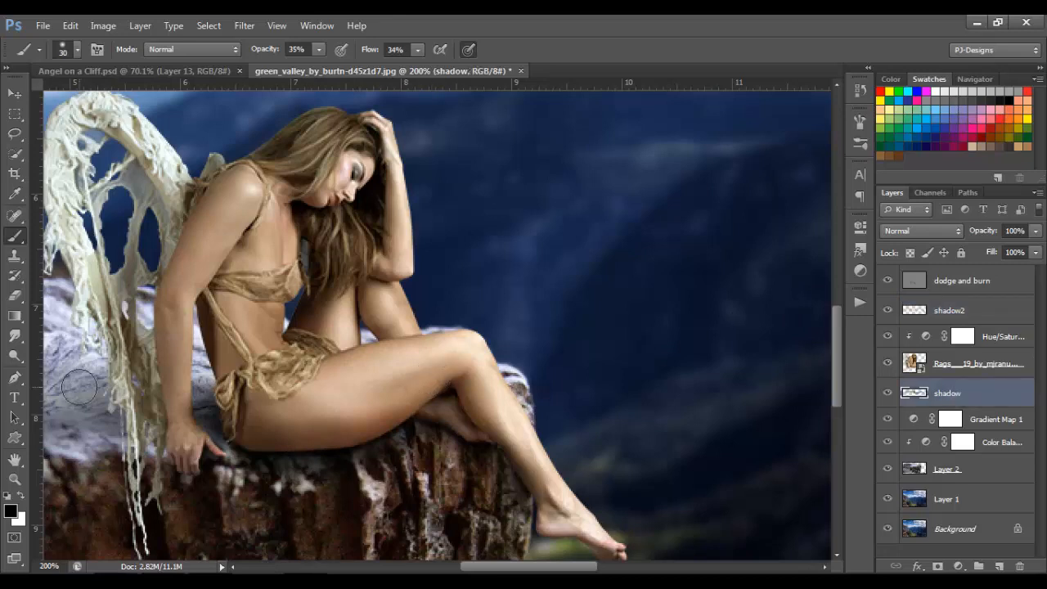
click(15, 296)
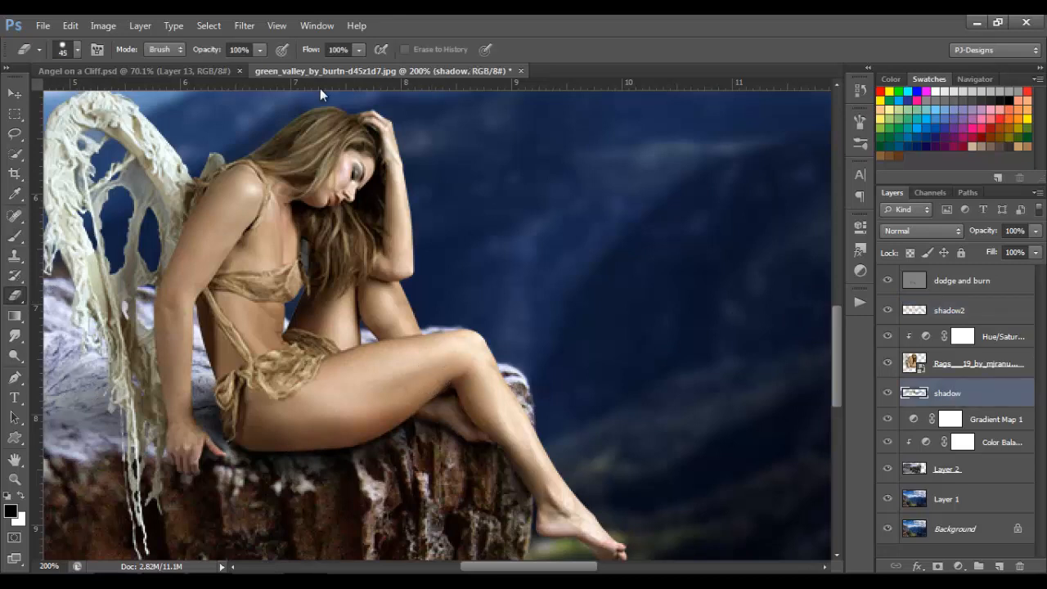
click(258, 50)
click(197, 66)
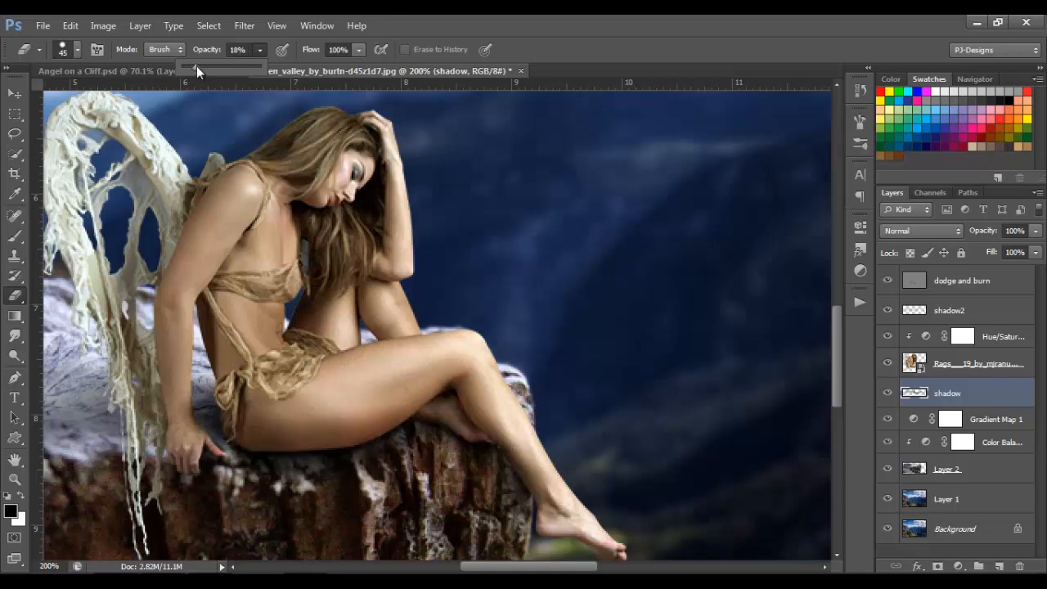
drag(195, 66, 194, 65)
key(bracketleft)
key(bracketleft)
key(bracketleft)
key(bracketleft)
key(bracketleft)
key(bracketleft)
key(bracketleft)
key(bracketleft)
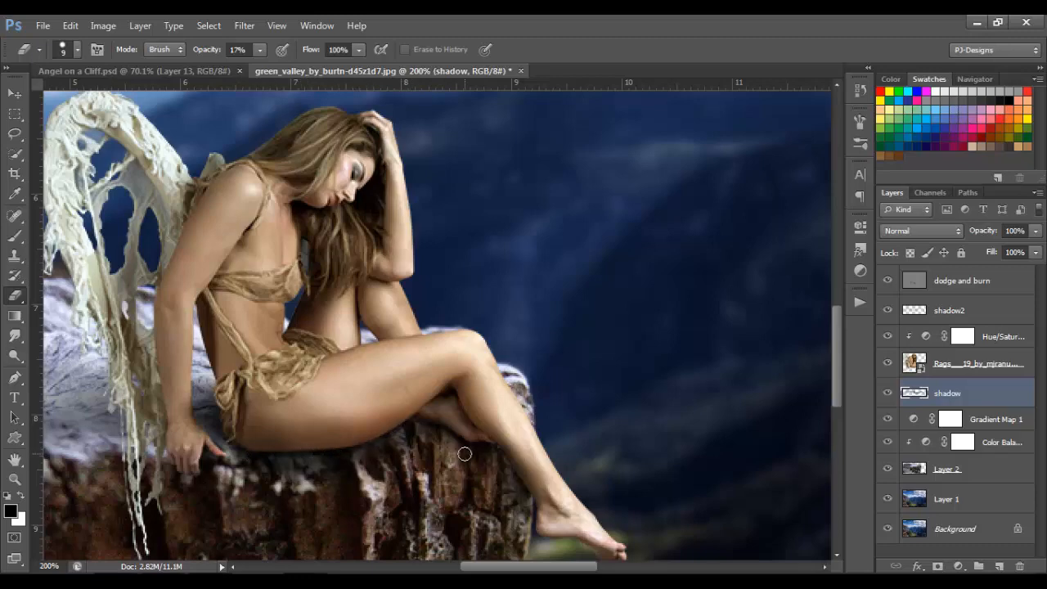
Reduce the Brush to 9 px for shading the thigh's lower edge, switch to the shadow2 layer, and undo the test stroke
key(ctrl+0)
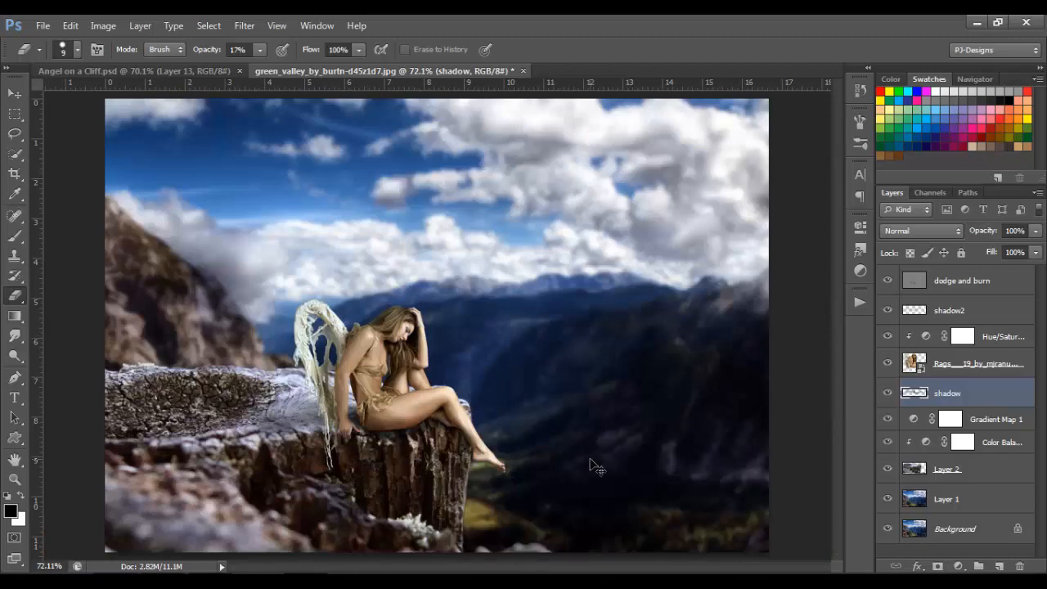
key(ctrl+plus)
key(ctrl+plus)
key(ctrl+plus)
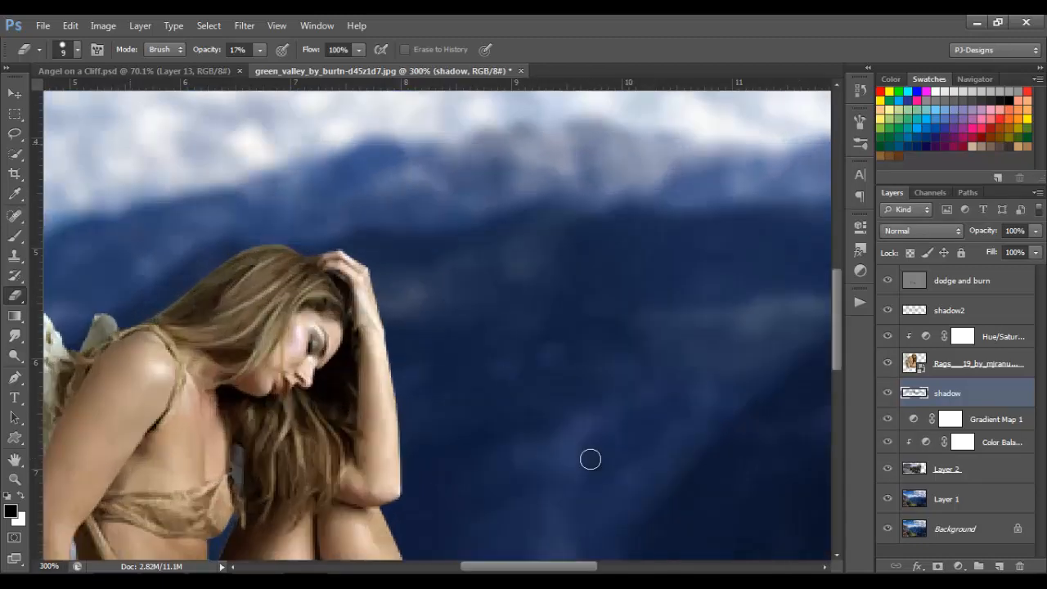
scroll(837, 375, down, 5)
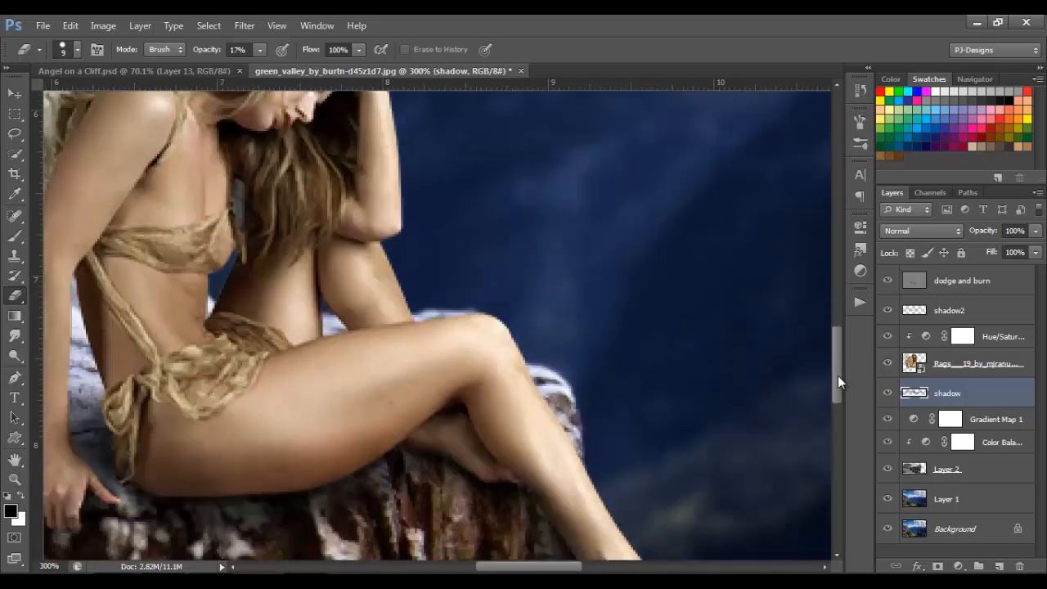
click(15, 236)
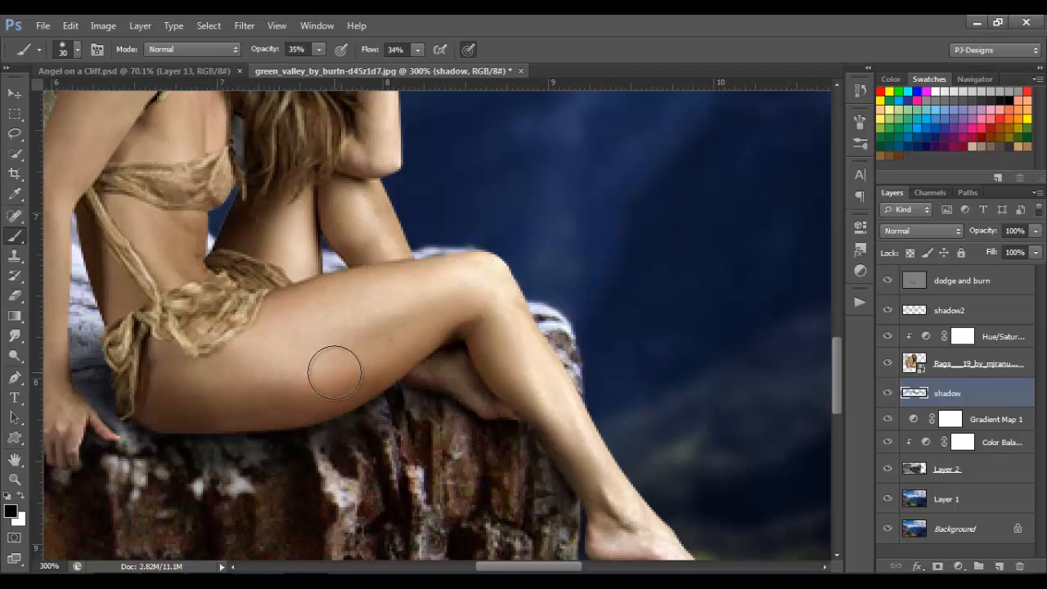
key(bracketleft)
key(bracketleft)
key(bracketleft)
key(bracketleft)
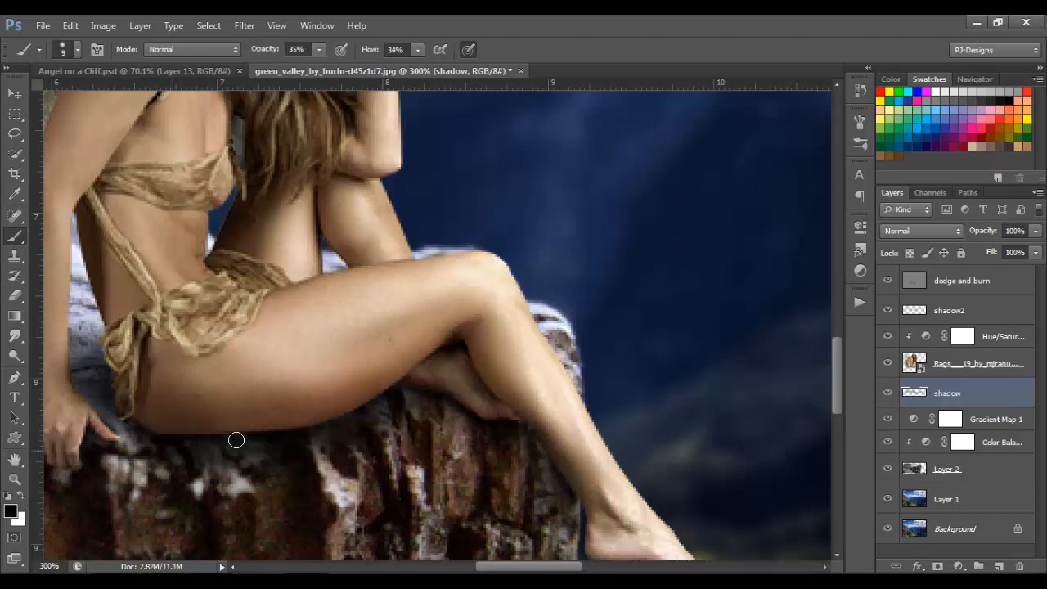
key(alt+bracketright)
key(alt+bracketright)
key(alt+bracketright)
key(ctrl+z)
Shade the lower edge of the angel's thigh on shadow2 with a 7 px brush at 32% opacity and 24% flow
key(bracketleft)
key(bracketleft)
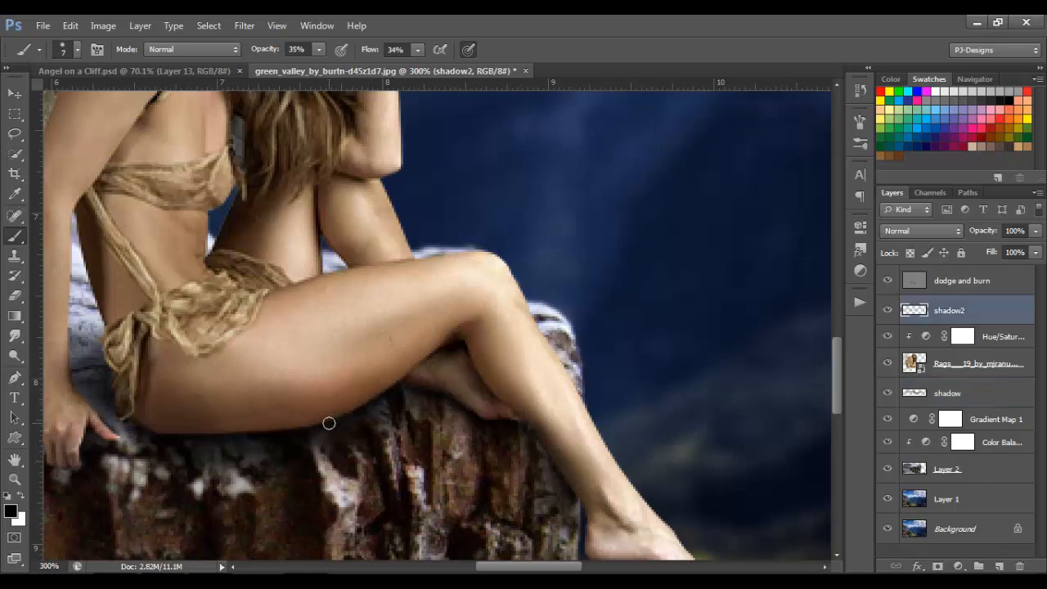
drag(320, 50, 317, 52)
drag(417, 50, 409, 63)
mouse_move(391, 386)
mouse_down()
mouse_move(297, 435)
mouse_move(156, 428)
mouse_up()
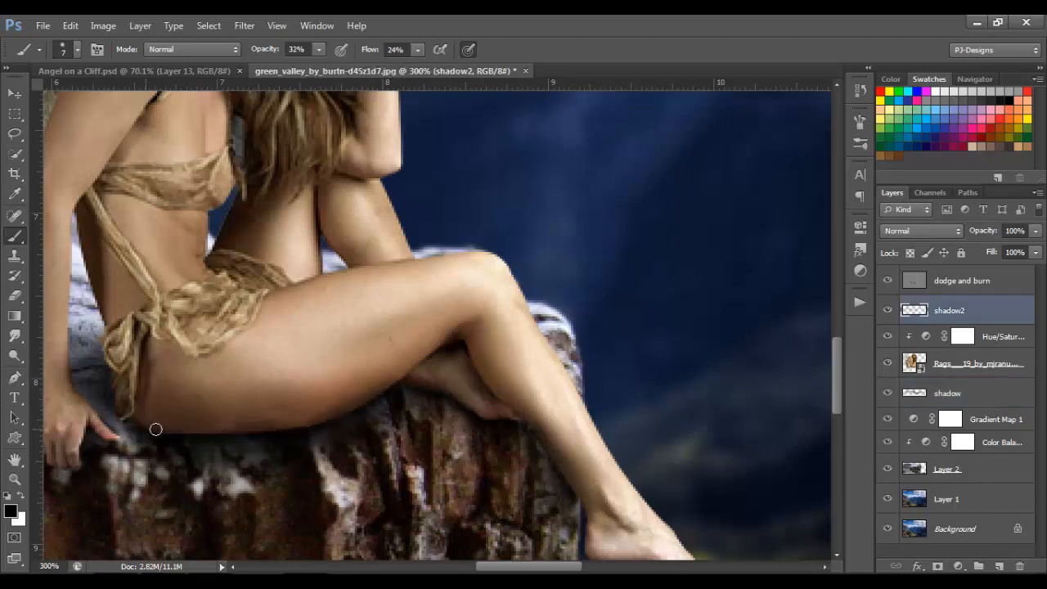
key(ctrl+z)
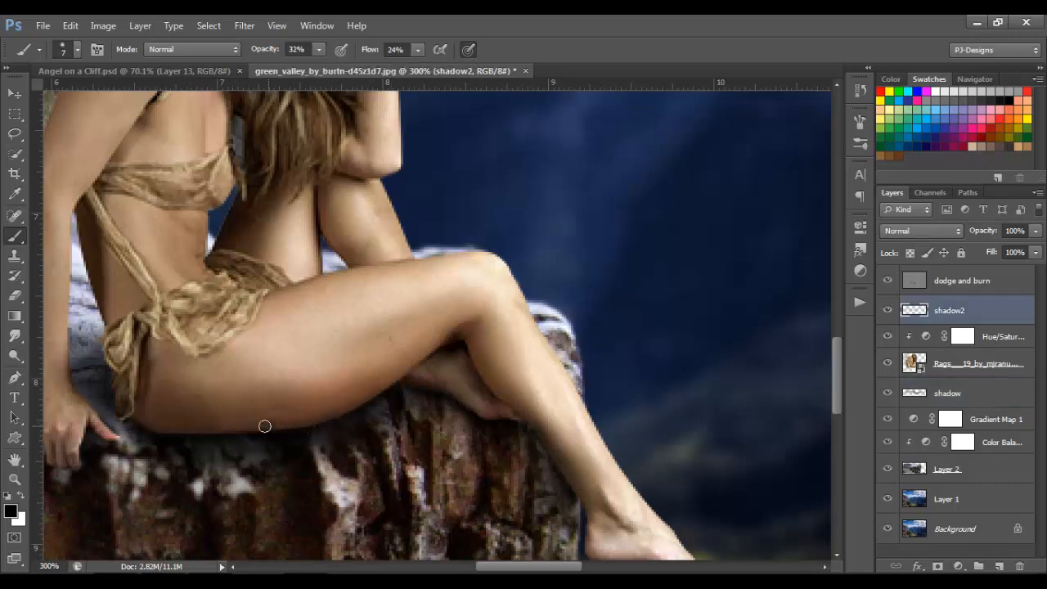
scroll(235, 437, left, 3)
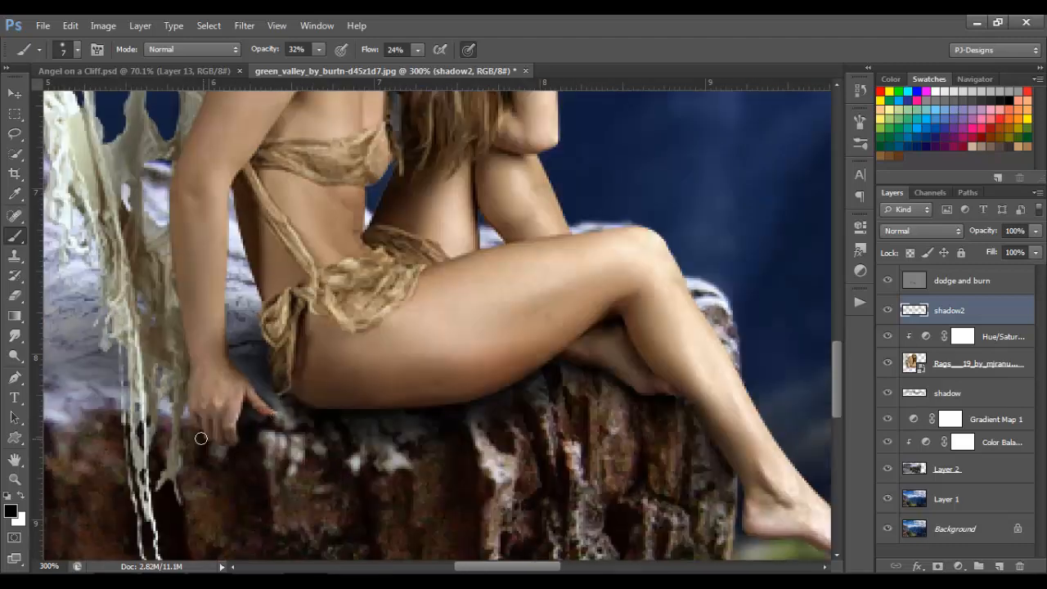
Compare the whole image with the shadow2 layer hidden and shown, and select the dodge and burn layer with the Move tool active
key(ctrl+0)
click(888, 311)
click(888, 311)
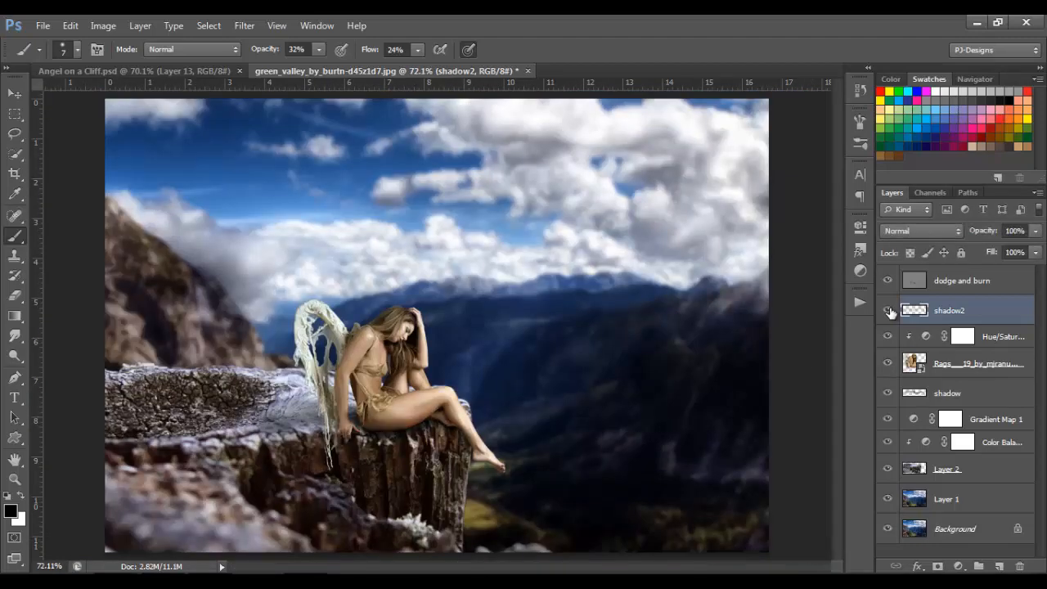
click(14, 93)
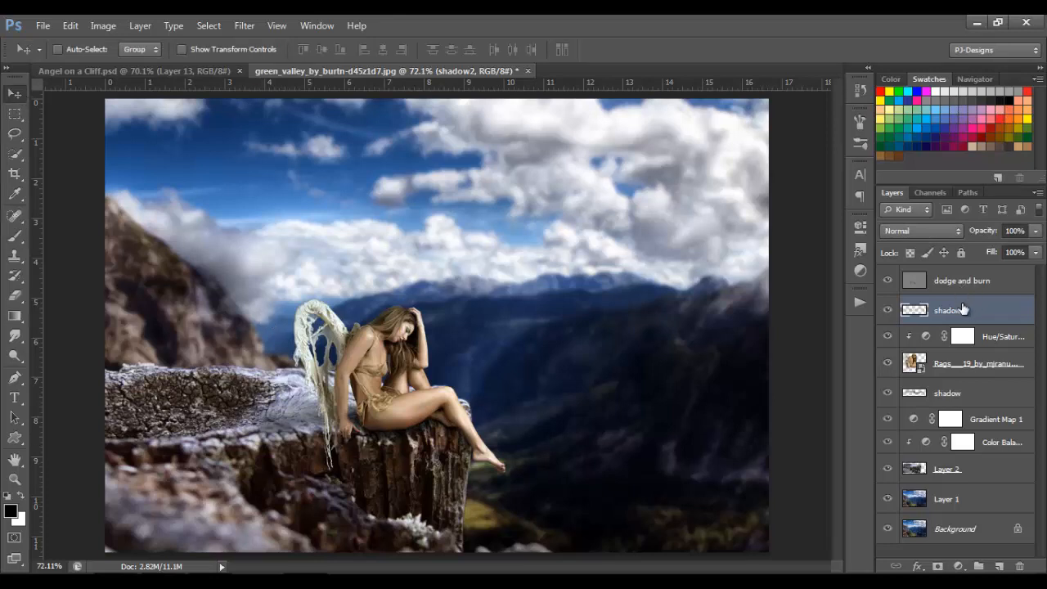
click(974, 282)
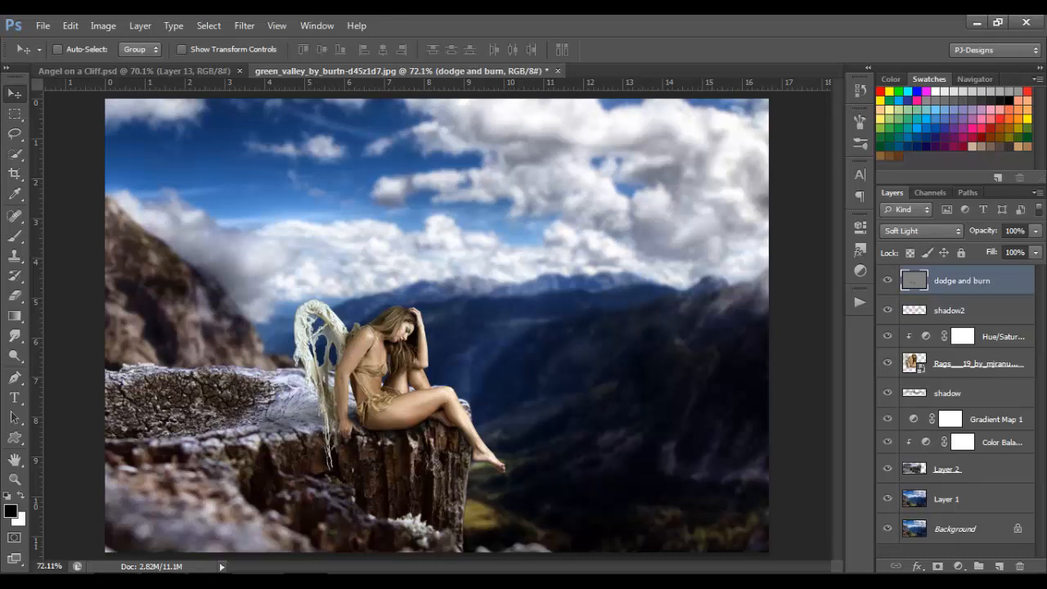
Add a Selective Color adjustment above the dodge and burn layer, set Reds to Cyan +100% and Magenta +100%, and raise their Black
click(958, 566)
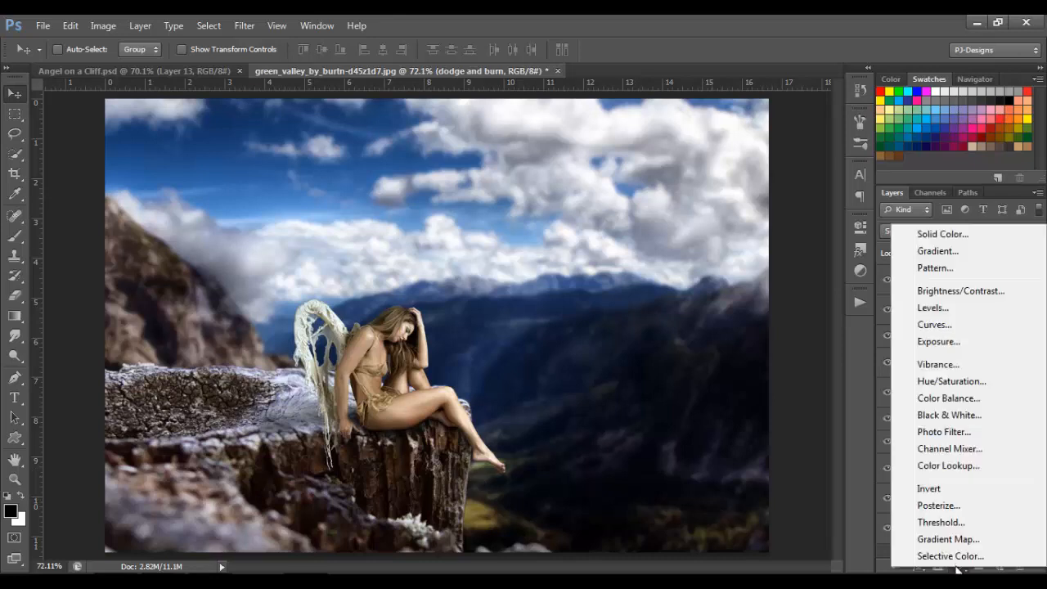
click(958, 563)
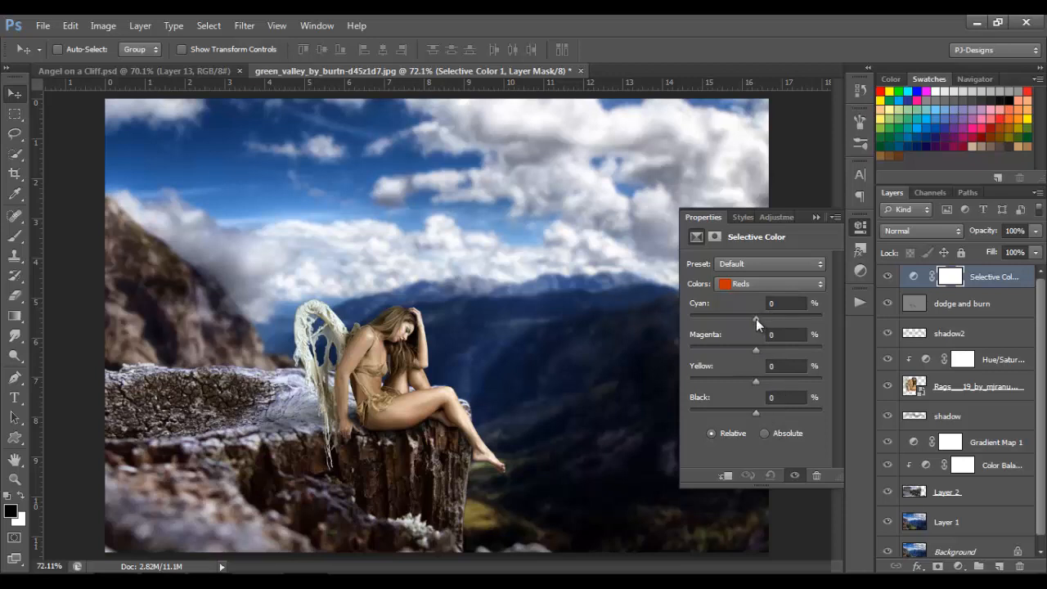
drag(755, 319, 832, 317)
drag(760, 353, 863, 353)
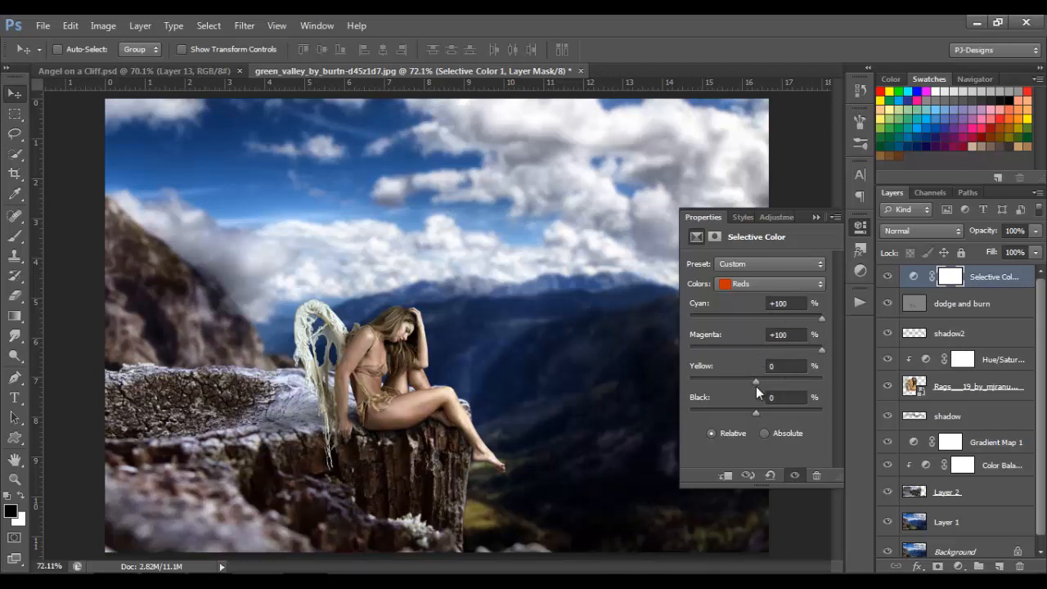
drag(756, 412, 863, 420)
Set the Selective Color Yellows to Cyan +100%, Magenta +100%, Yellow +100% and Black +60%
click(817, 285)
click(802, 308)
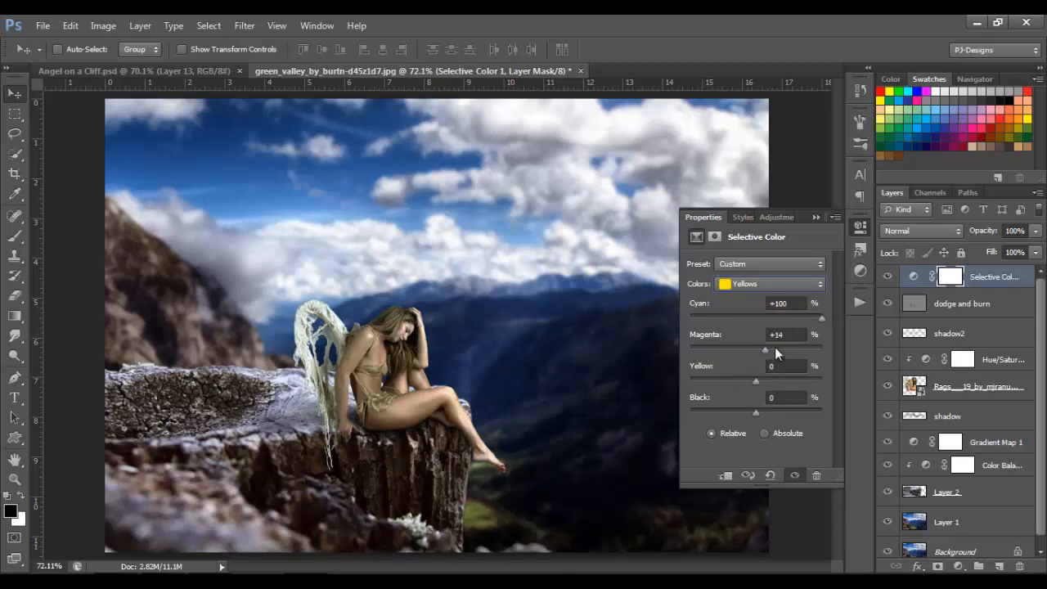
drag(754, 381, 838, 388)
click(781, 397)
text(60)
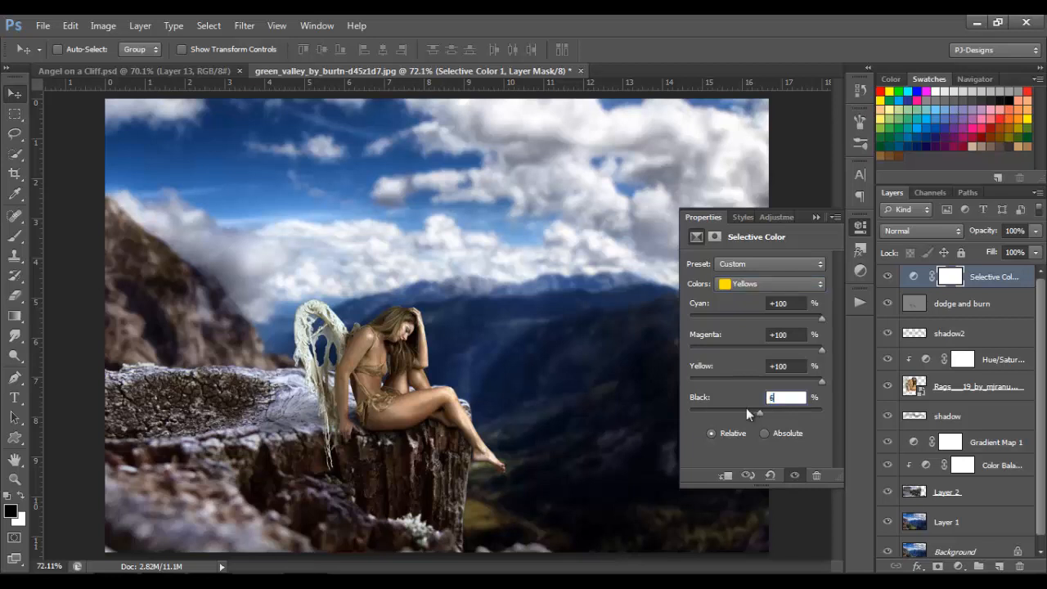
key(Return)
Set the Selective Color Magentas to Cyan +100%, Magenta +100% and Yellow +100%
click(819, 283)
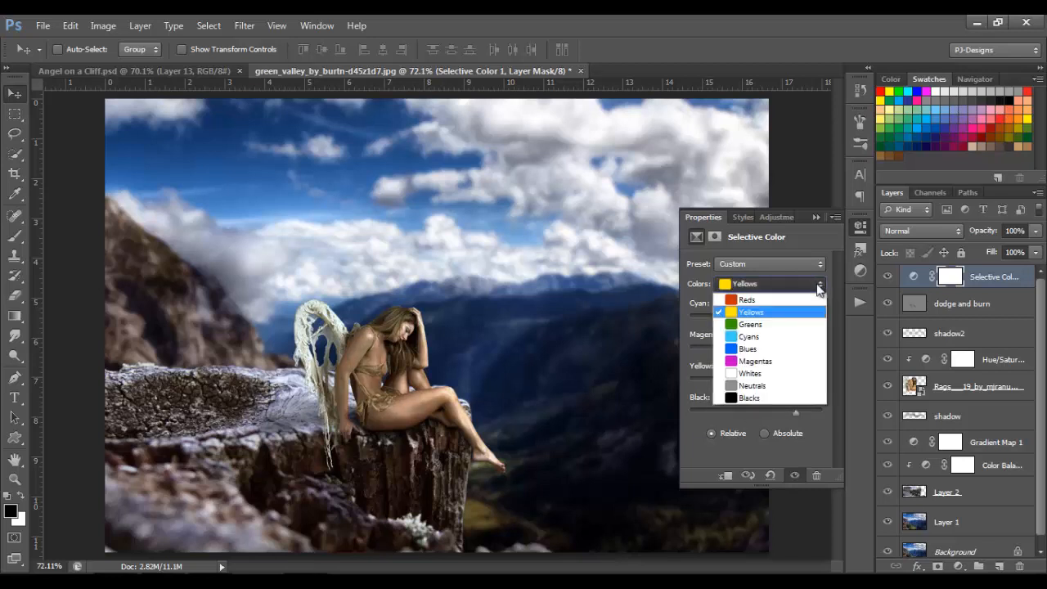
click(787, 361)
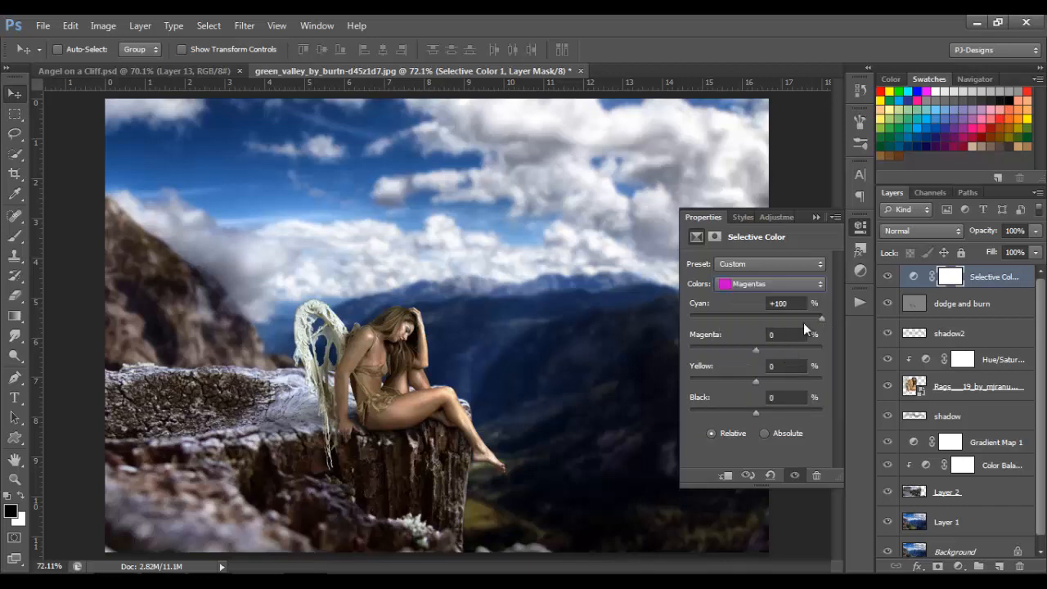
drag(757, 351, 842, 381)
click(745, 405)
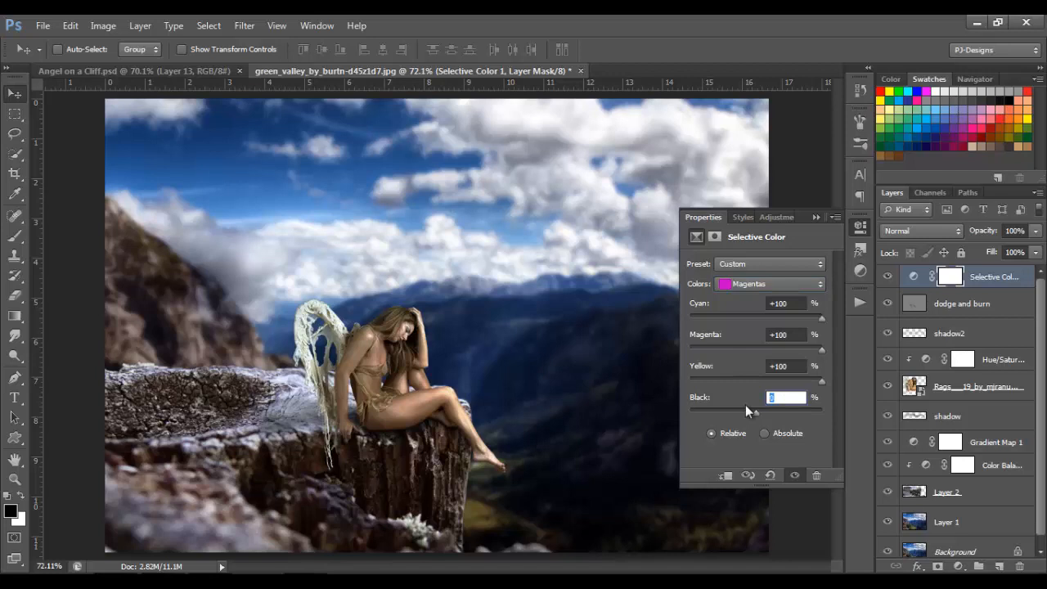
key(Return)
Set the Selective Color Whites to Cyan -3%, Magenta -8% and Yellow -3%, lower their Black slightly, and collapse the adjustment's settings
click(780, 282)
click(757, 373)
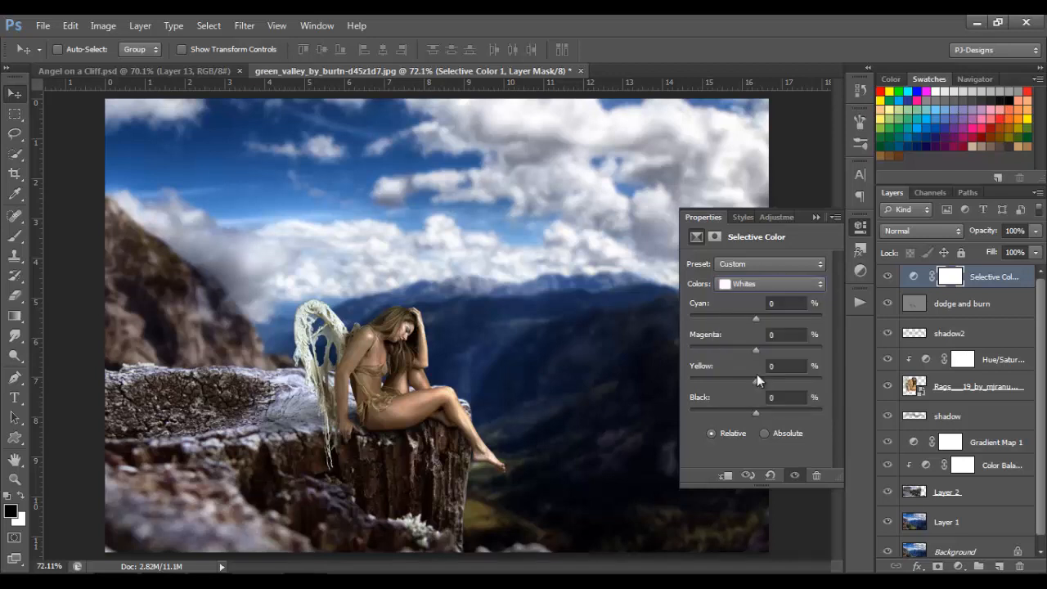
click(744, 310)
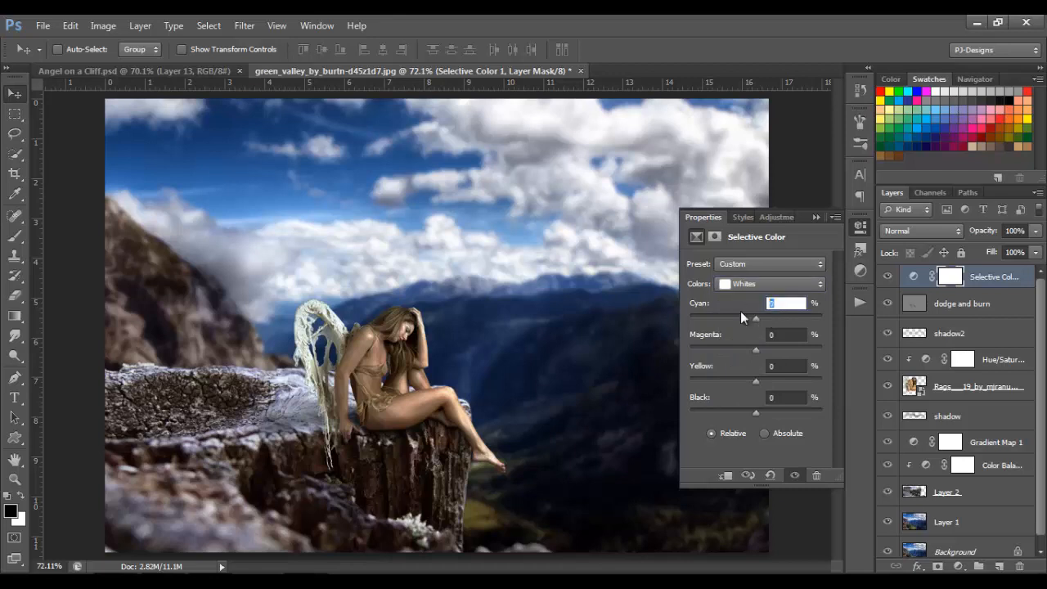
text(-3)
click(782, 334)
text(-)
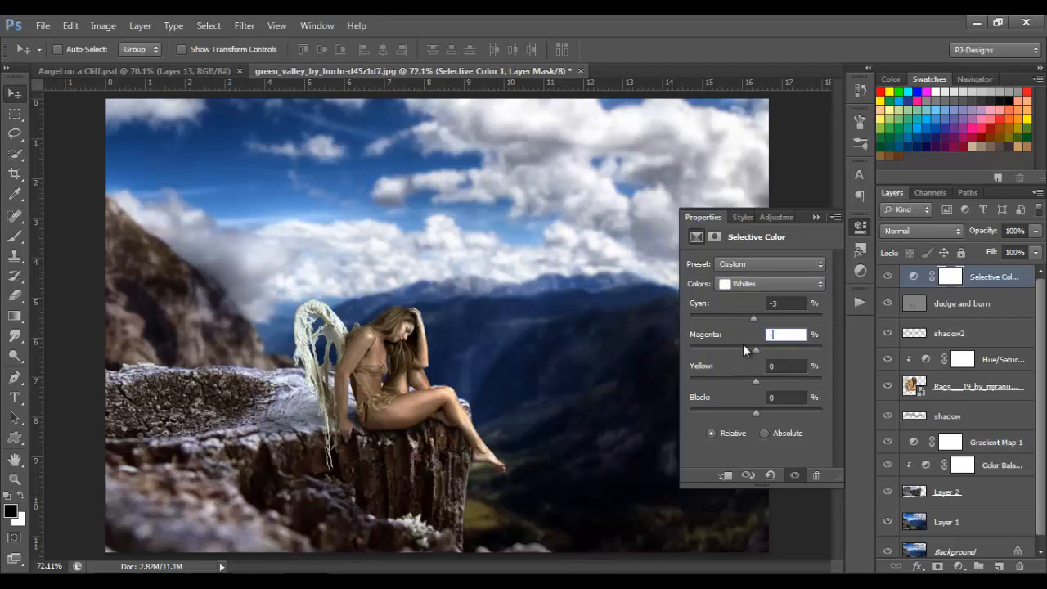
text(8)
key(Tab)
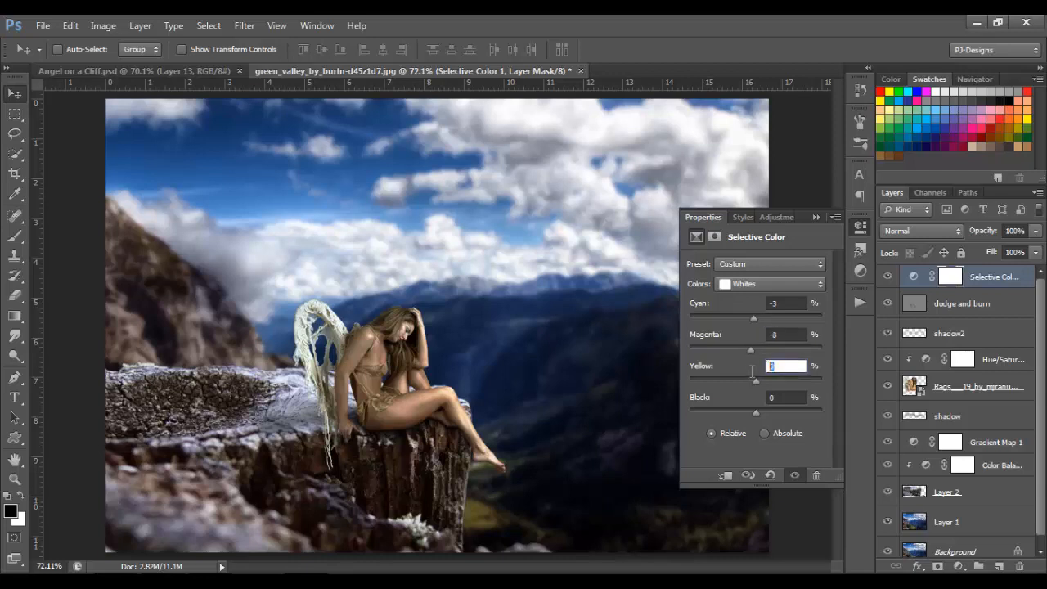
text(-3)
key(Tab)
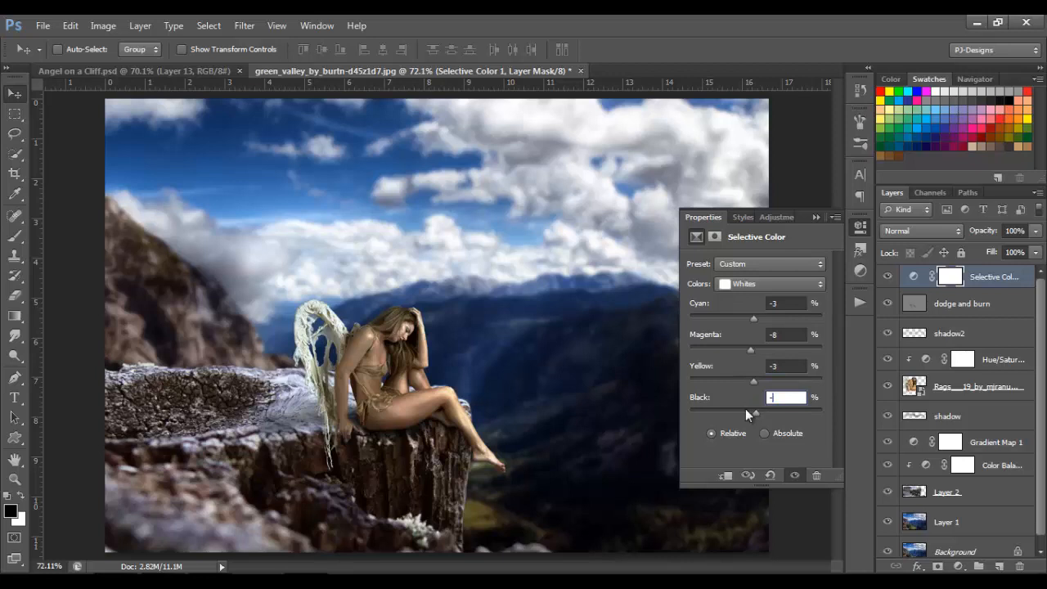
key(Return)
click(814, 217)
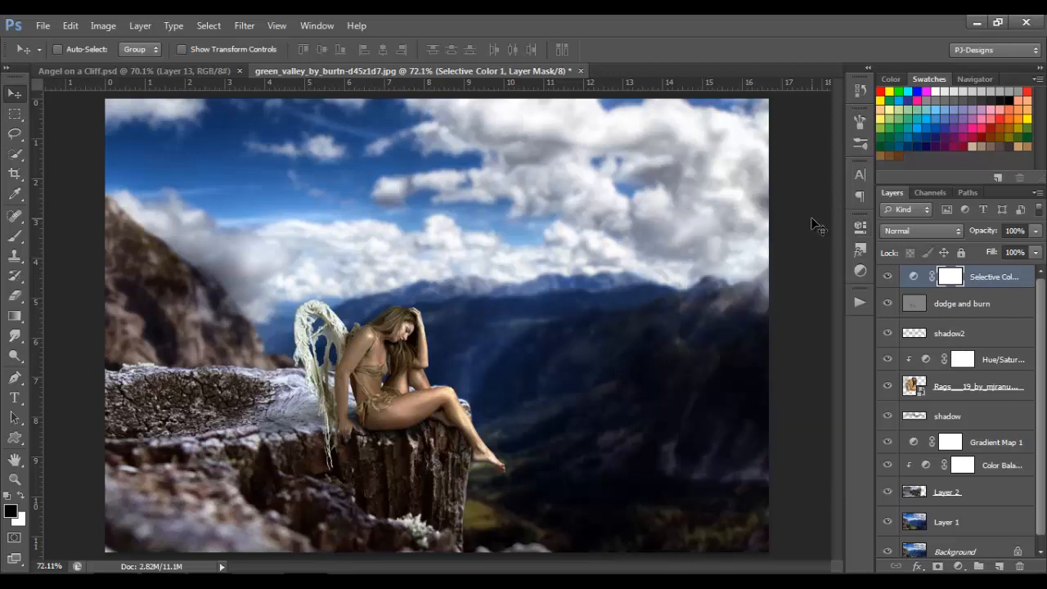
Apply black to the Selective Color mask inside the angel's outline, with the Brush at 125 px, 50% opacity and 100% flow, and deselect
ctrl+click(913, 391)
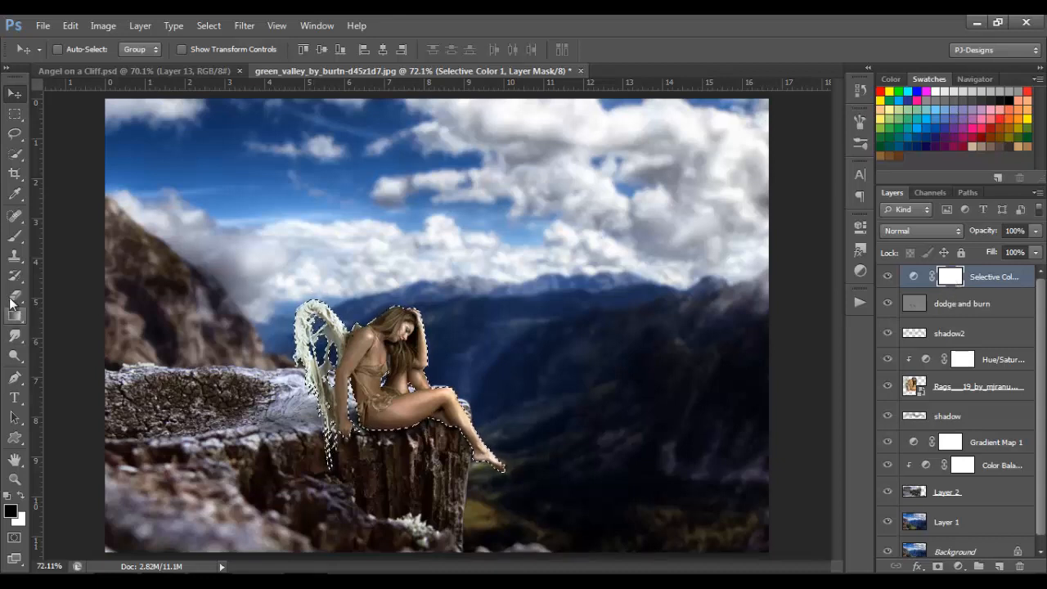
click(14, 235)
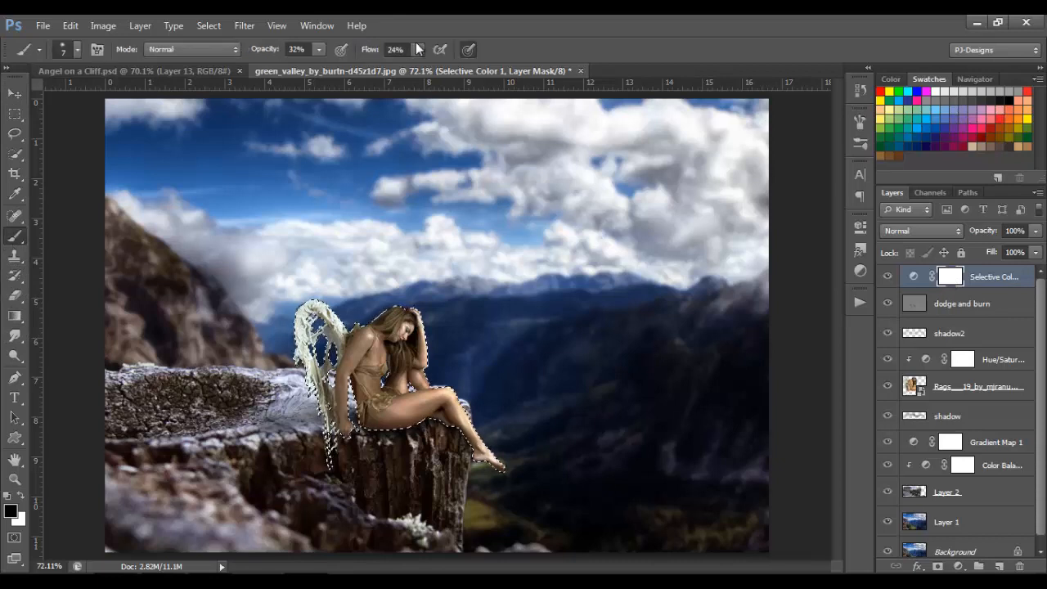
click(418, 49)
drag(416, 63, 507, 72)
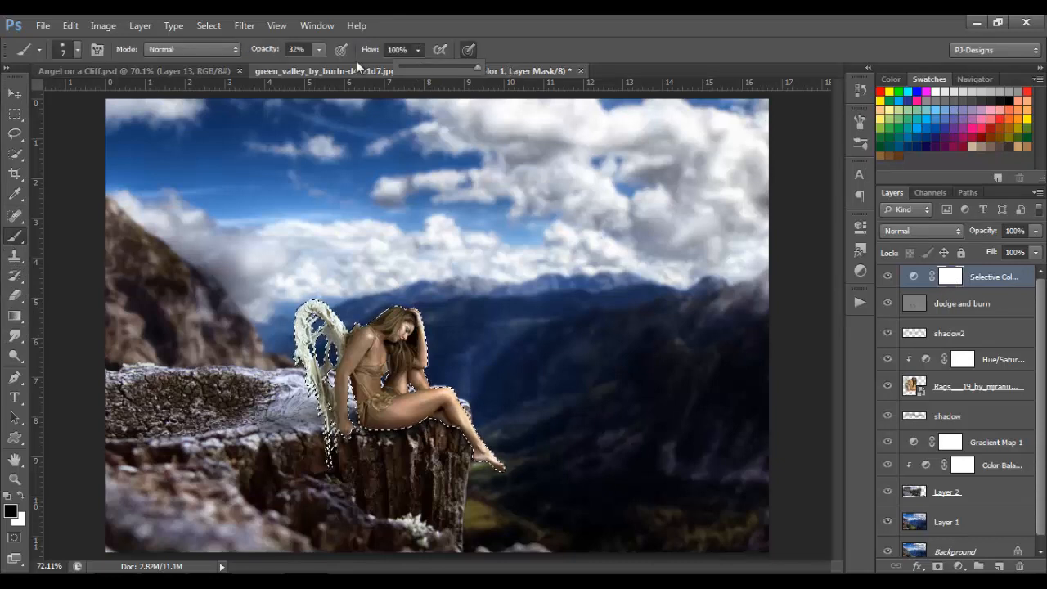
click(319, 50)
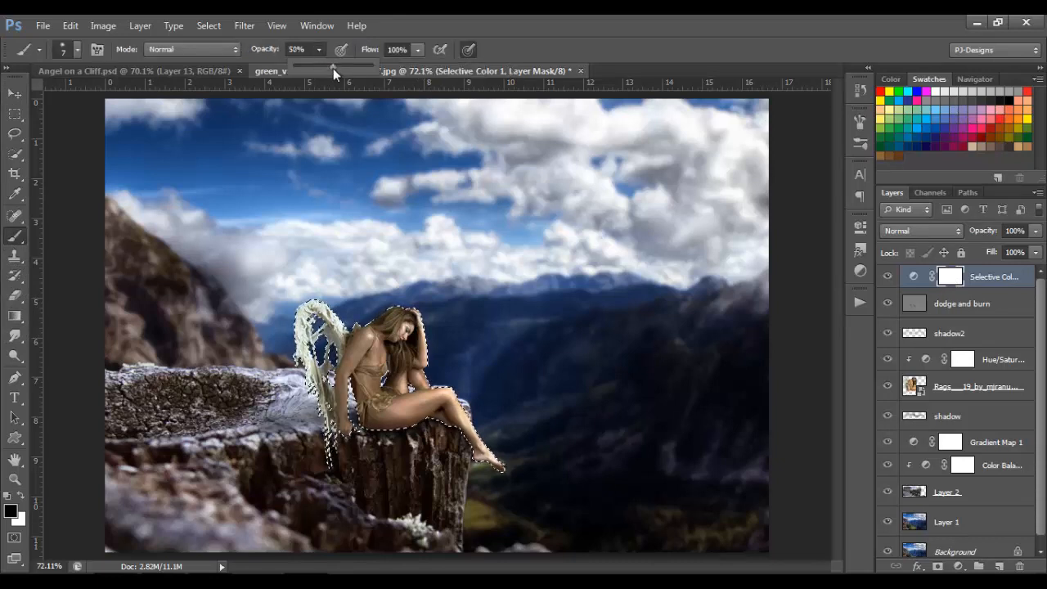
click(319, 49)
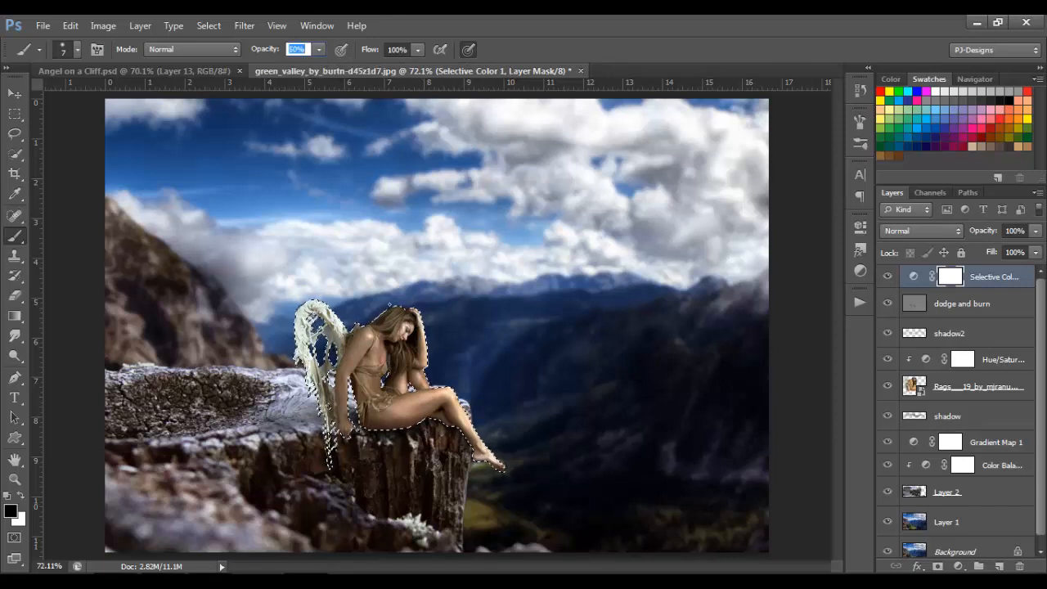
key(Return)
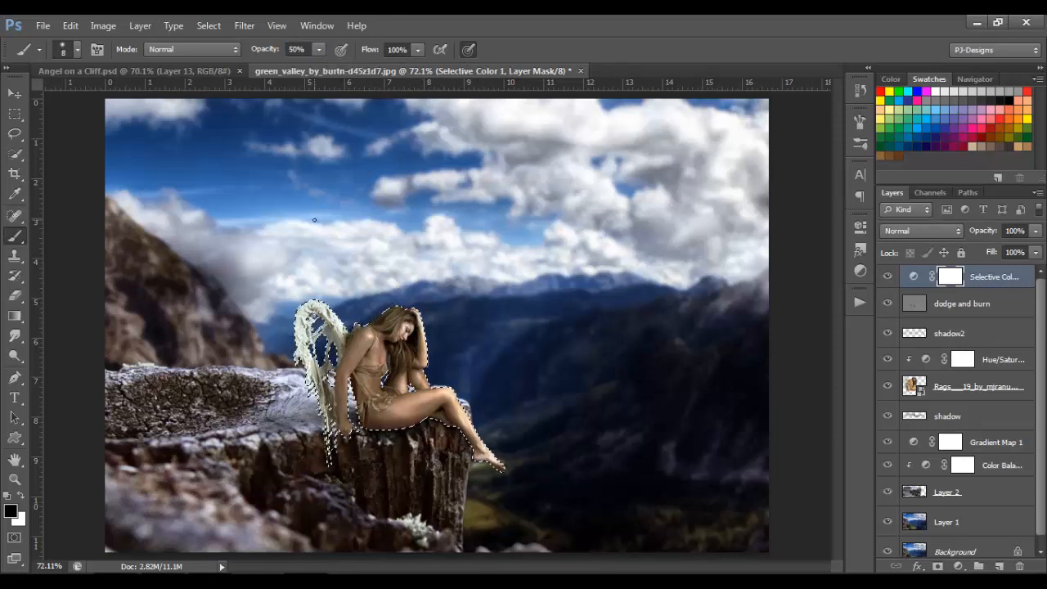
key(bracketright)
key(bracketright)
key(bracketright)
key(bracketright)
key(bracketright)
key(bracketright)
key(bracketright)
key(bracketright)
key(bracketright)
key(bracketright)
key(bracketright)
key(bracketright)
key(bracketright)
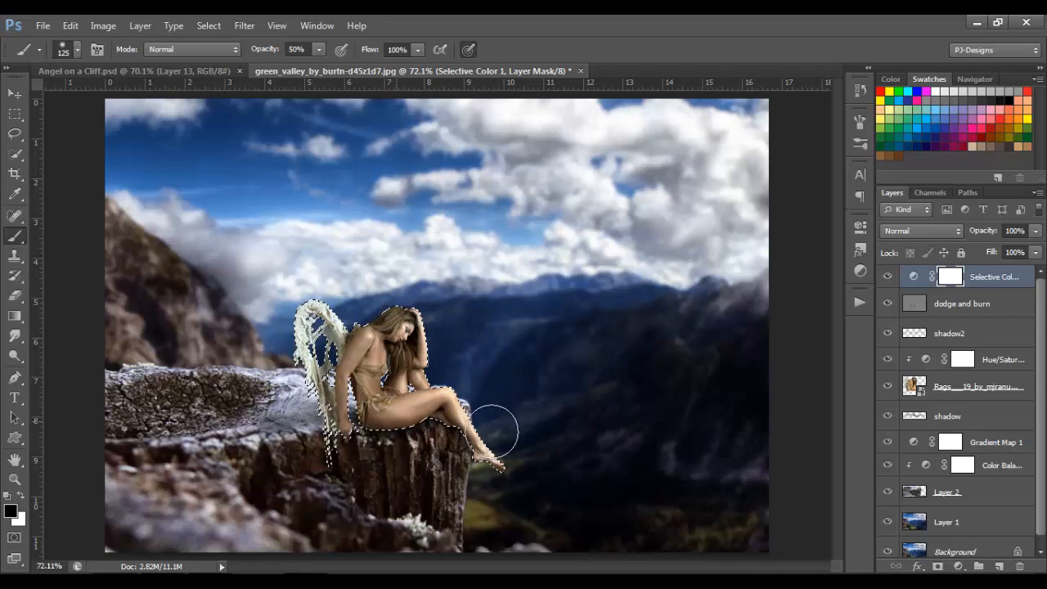
key(alt+BackSpace)
key(ctrl+d)
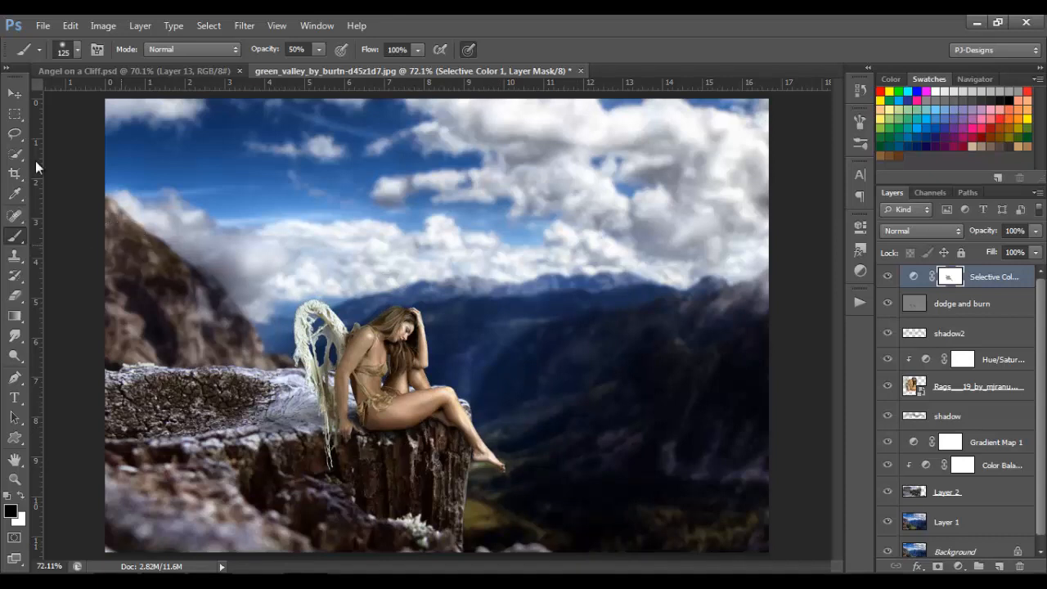
click(14, 94)
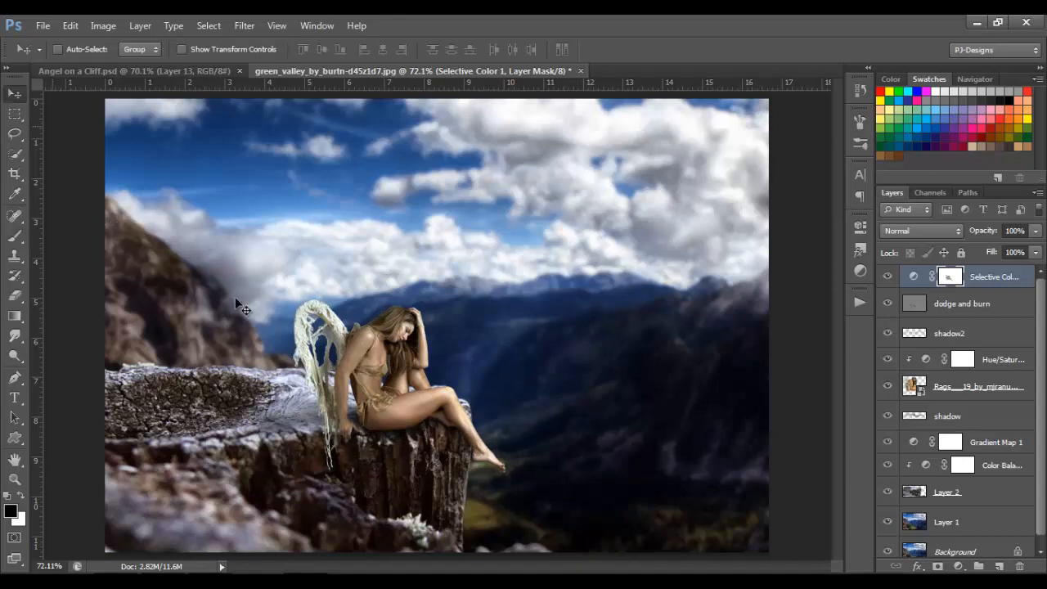
Add a new layer above the Selective Color adjustment and name it sun
click(999, 566)
double_click(947, 280)
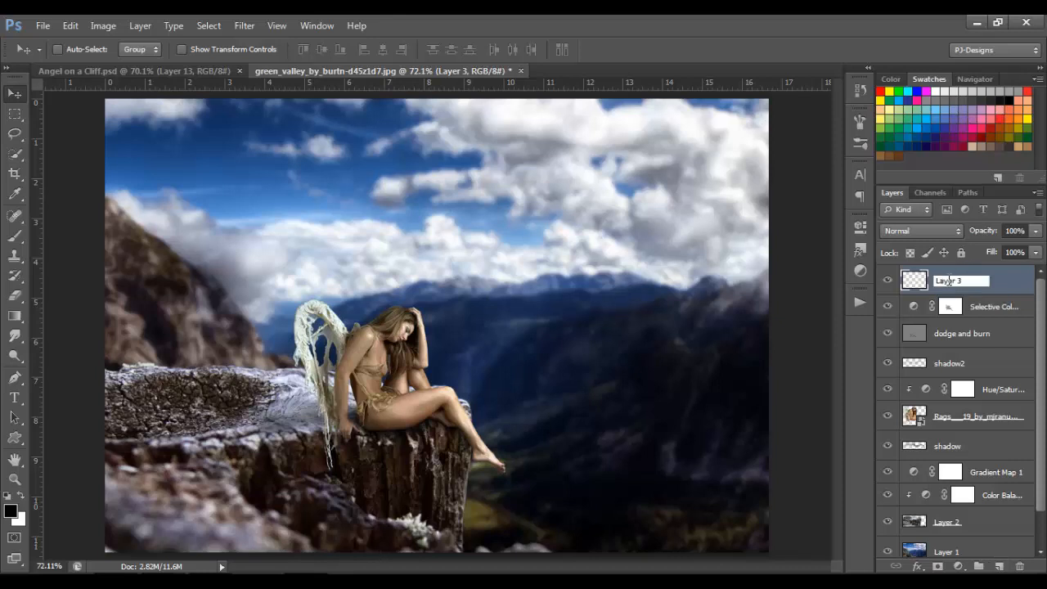
text(sun)
key(Return)
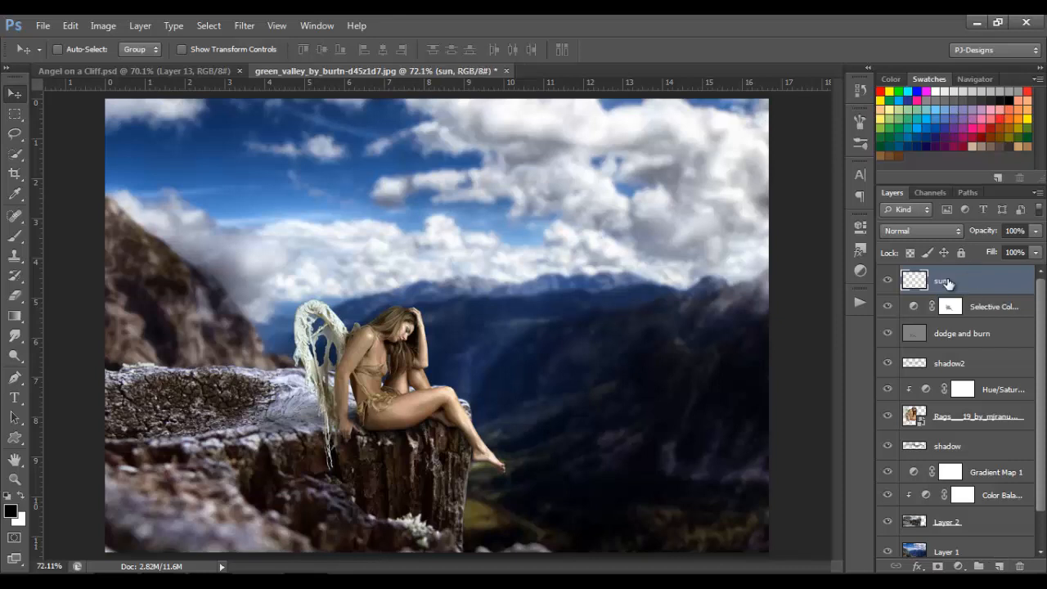
Dab a white sun glow in the sky's upper-right corner on the sun layer, using a 300 px brush at 100% opacity
click(15, 237)
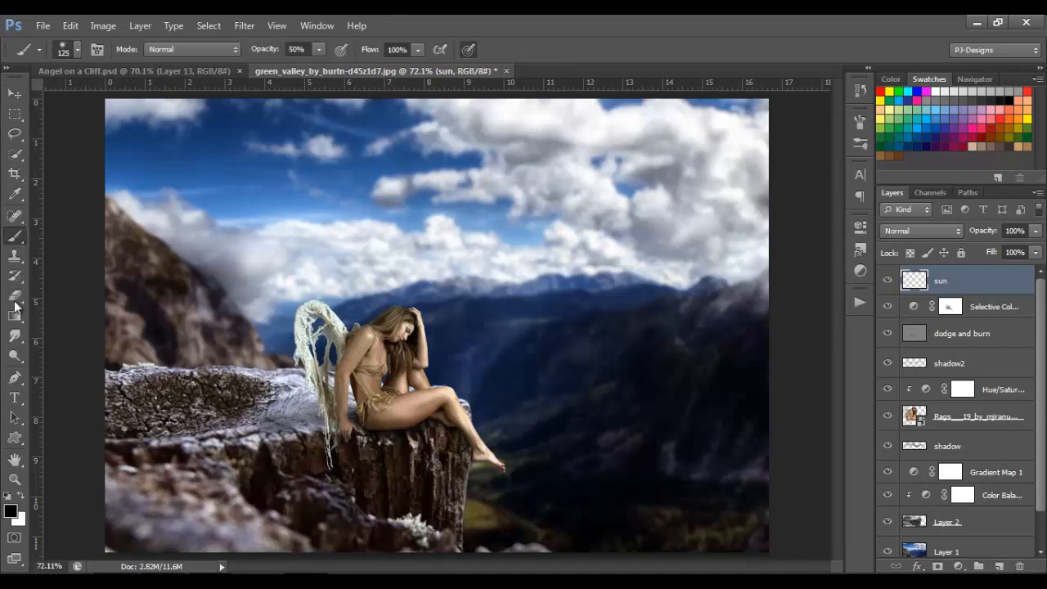
click(21, 496)
click(319, 50)
drag(316, 65, 387, 67)
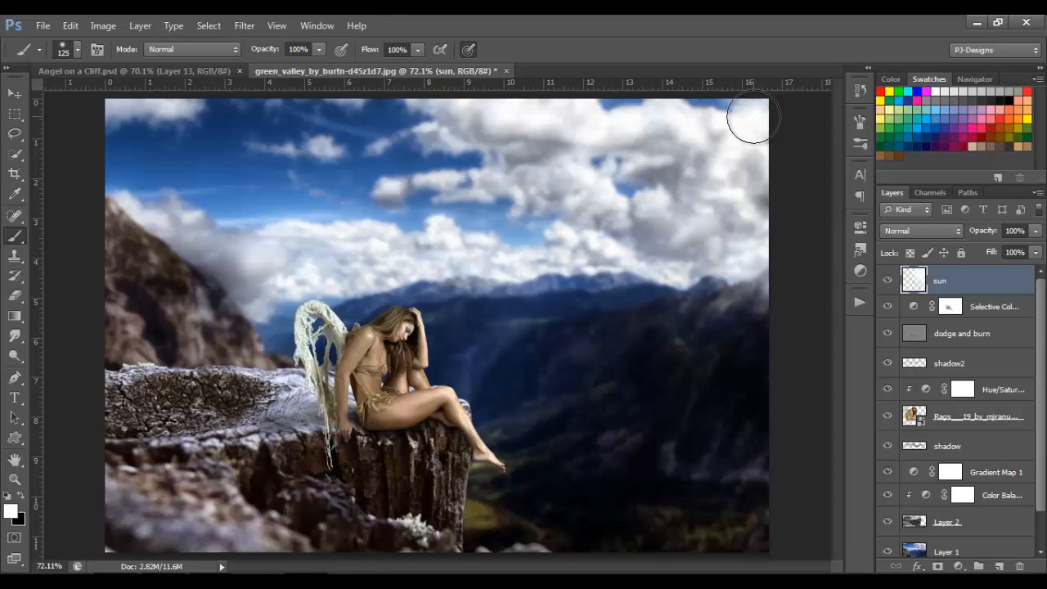
key(bracketright)
key(bracketright)
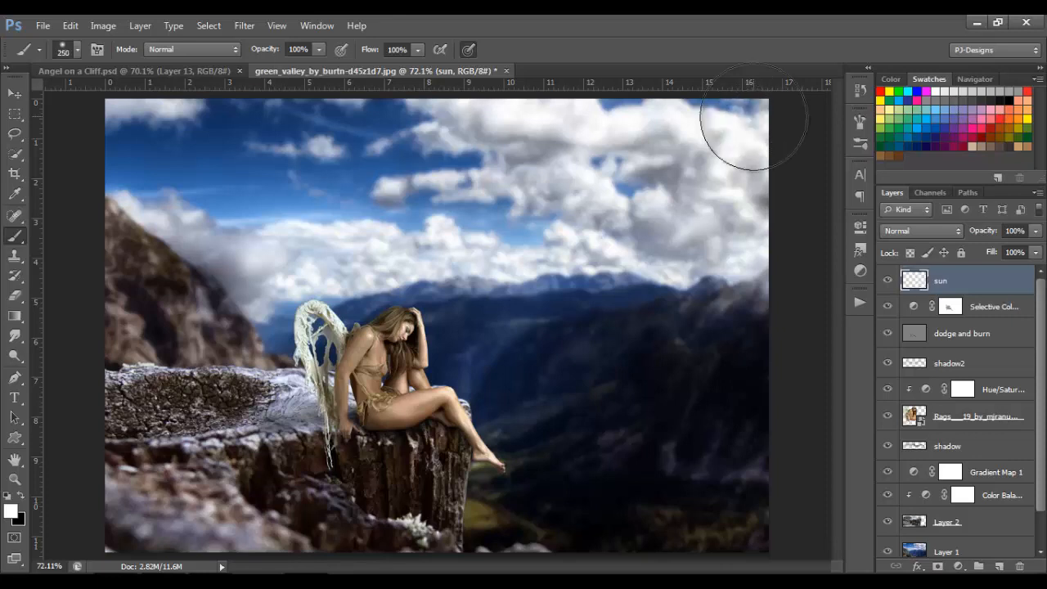
key(bracketright)
key(bracketright)
key(bracketright)
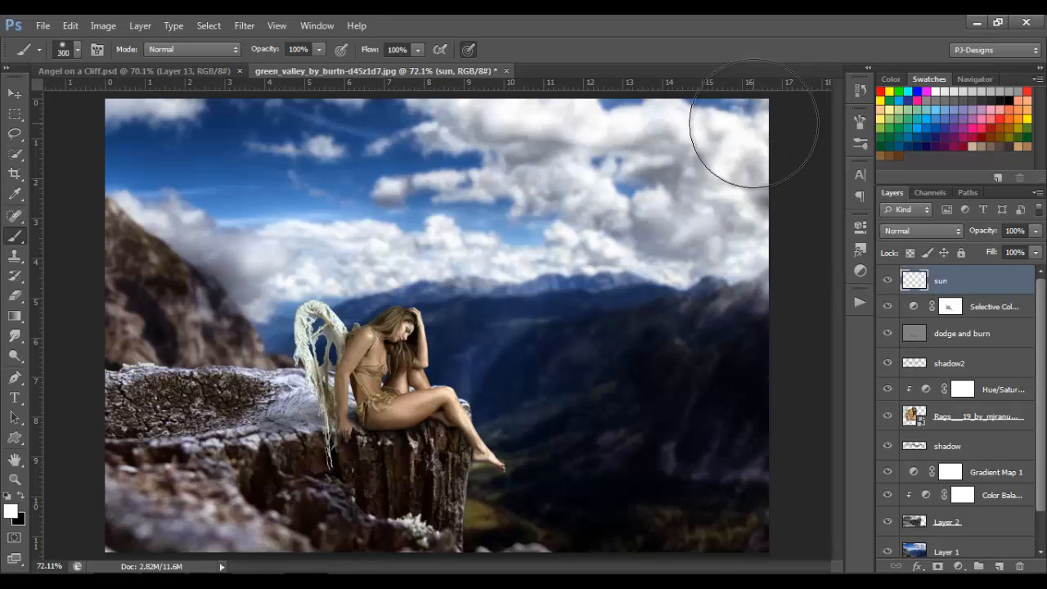
click(754, 124)
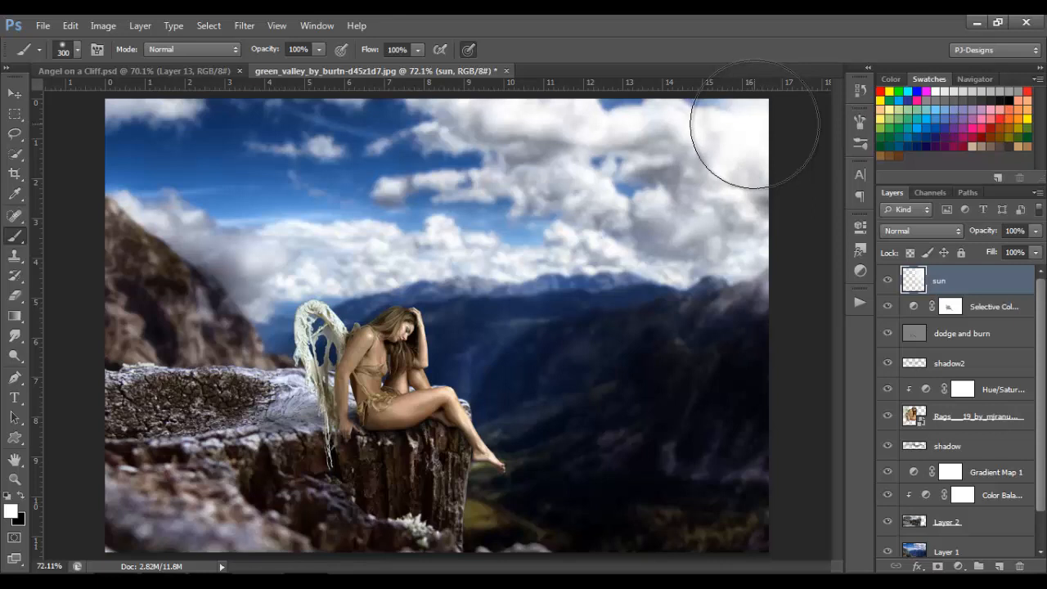
Paint white light over the clouds around the sun glow with a brush of about 50 px at 100% opacity
key(bracketleft)
key(bracketleft)
key(bracketleft)
key(bracketleft)
key(bracketleft)
key(bracketleft)
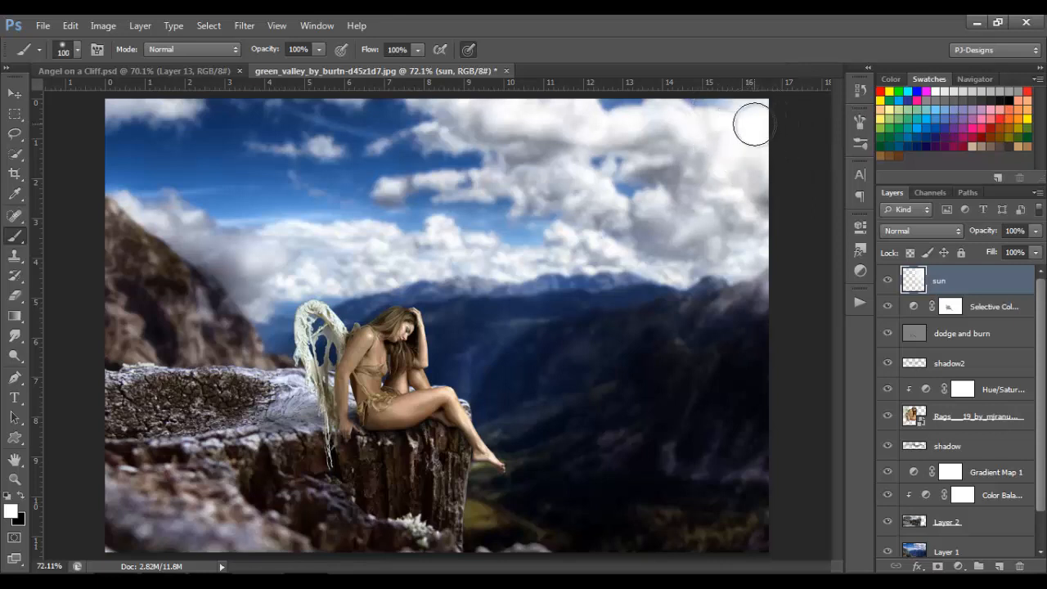
key(bracketleft)
key(bracketleft)
key(bracketleft)
key(bracketleft)
key(bracketleft)
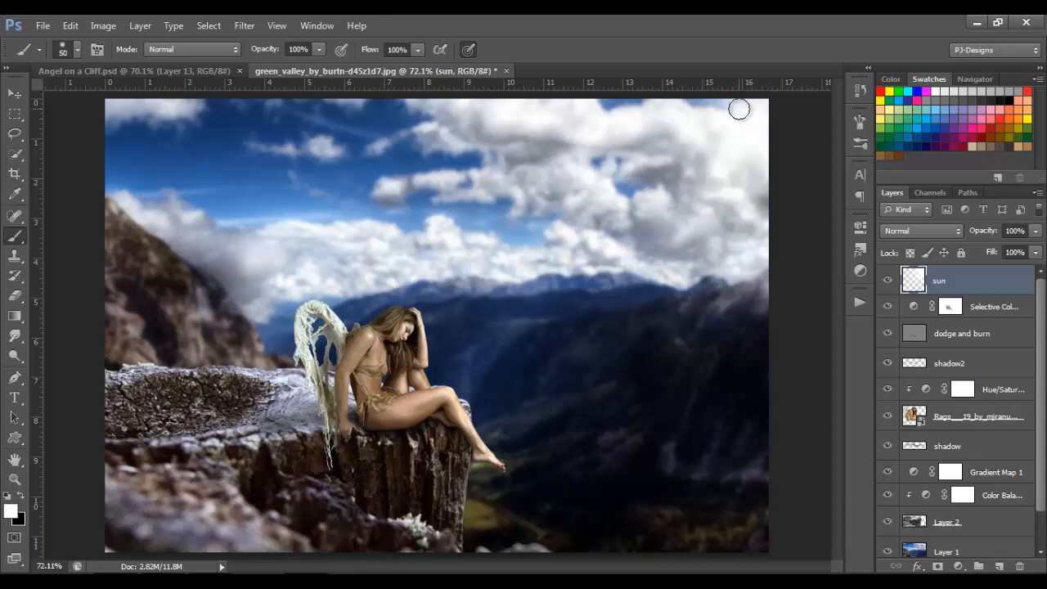
mouse_move(724, 109)
mouse_down()
mouse_move(615, 116)
mouse_move(718, 107)
mouse_move(639, 177)
mouse_move(648, 184)
mouse_move(729, 126)
mouse_move(717, 197)
mouse_move(742, 233)
mouse_move(749, 137)
mouse_move(766, 237)
mouse_move(762, 180)
mouse_move(683, 173)
mouse_move(737, 111)
mouse_move(636, 147)
mouse_up()
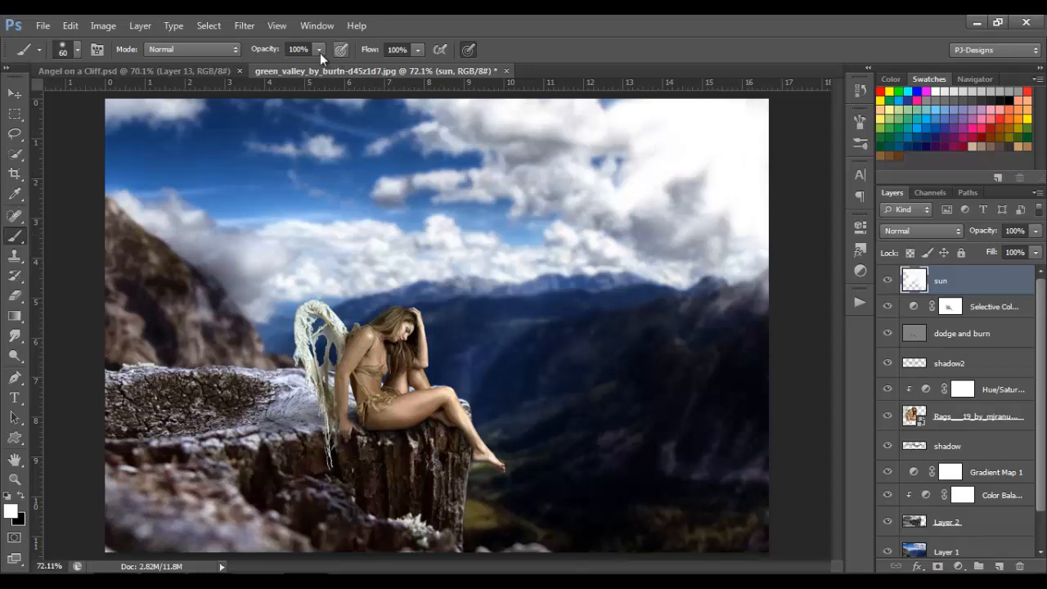
Apply a Motion Blur with a 41° angle and 900-pixel distance to the sun layer, and lower its opacity to 35%
click(247, 28)
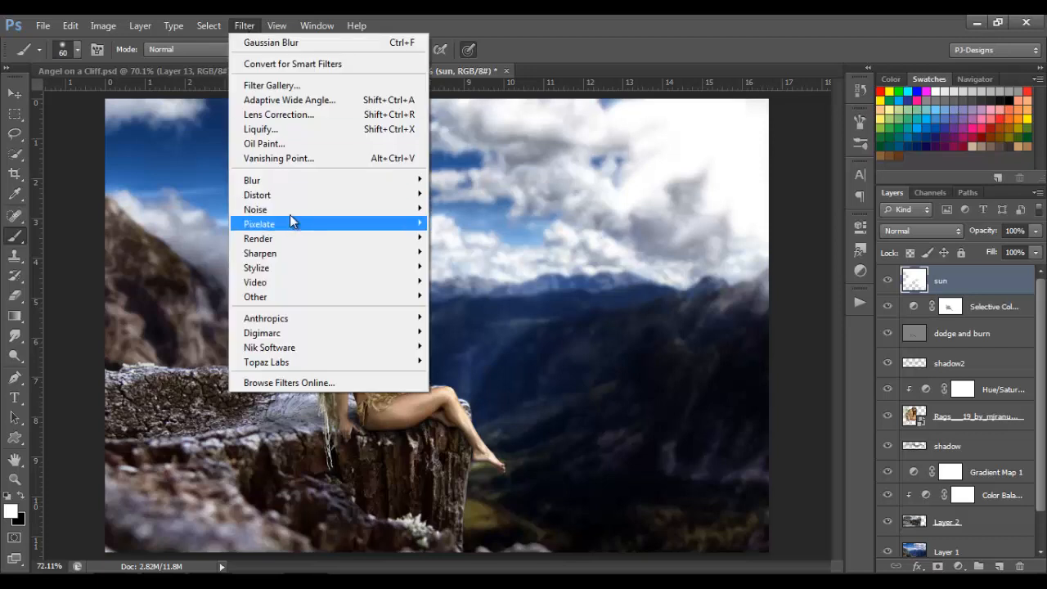
mouse_move(295, 187)
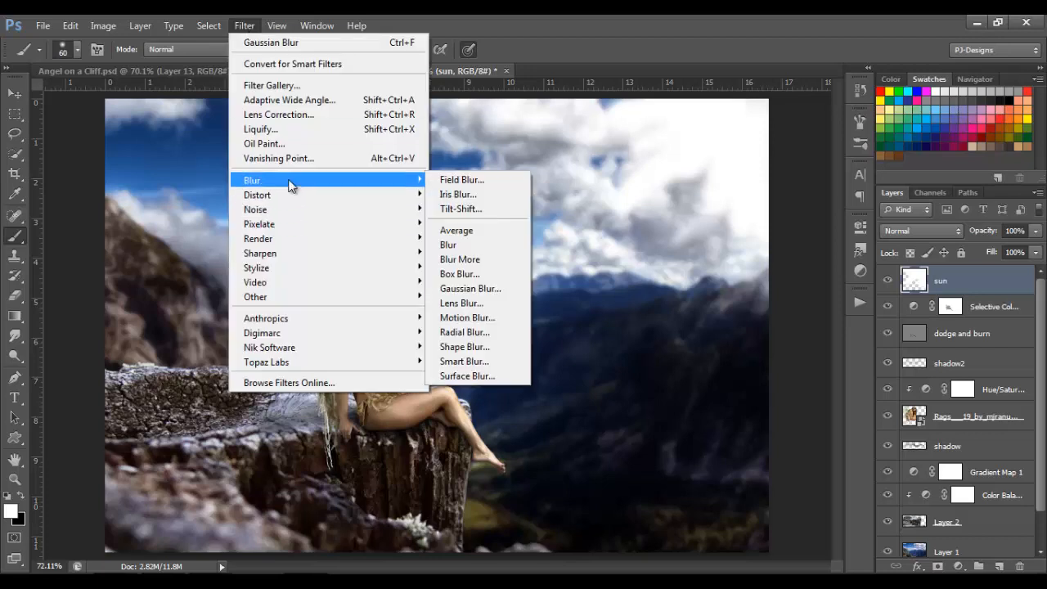
click(465, 317)
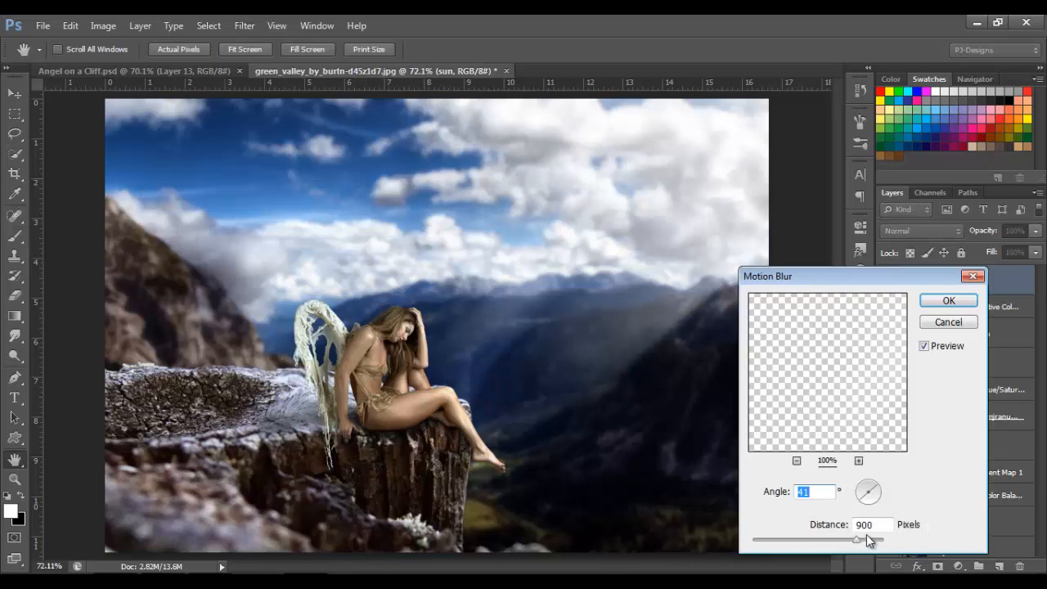
click(925, 347)
click(925, 346)
click(941, 300)
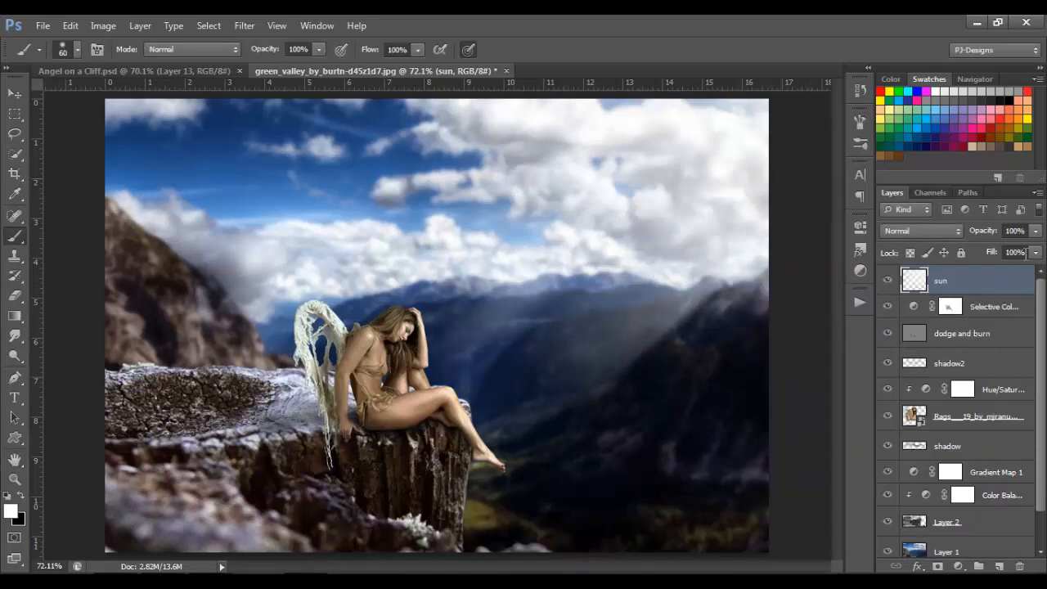
drag(1035, 231, 985, 247)
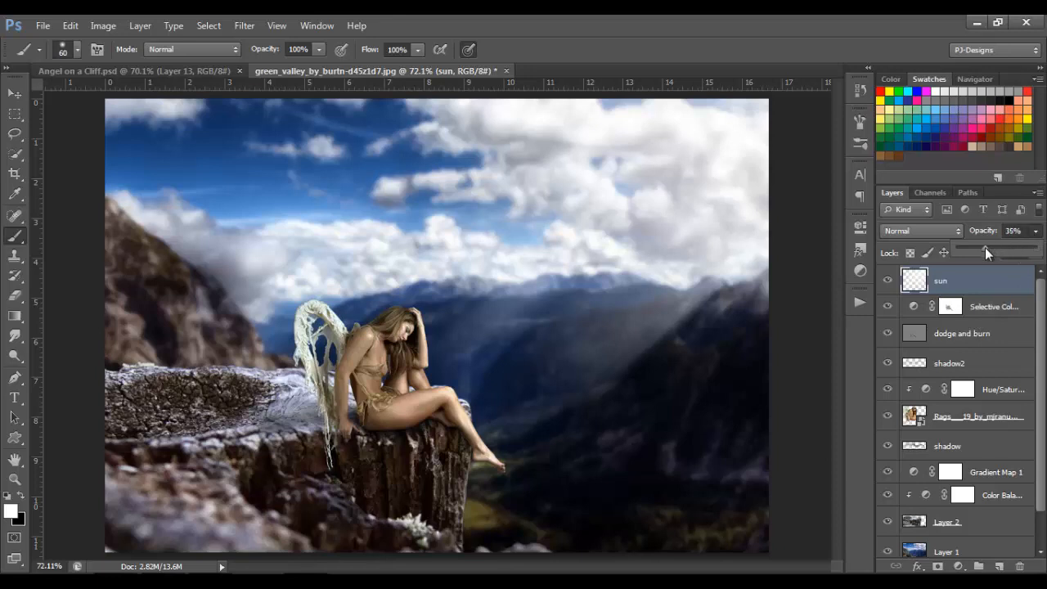
Place the Grass_by_Nept image from the tutorial folder into the composite above the sun layer
click(23, 94)
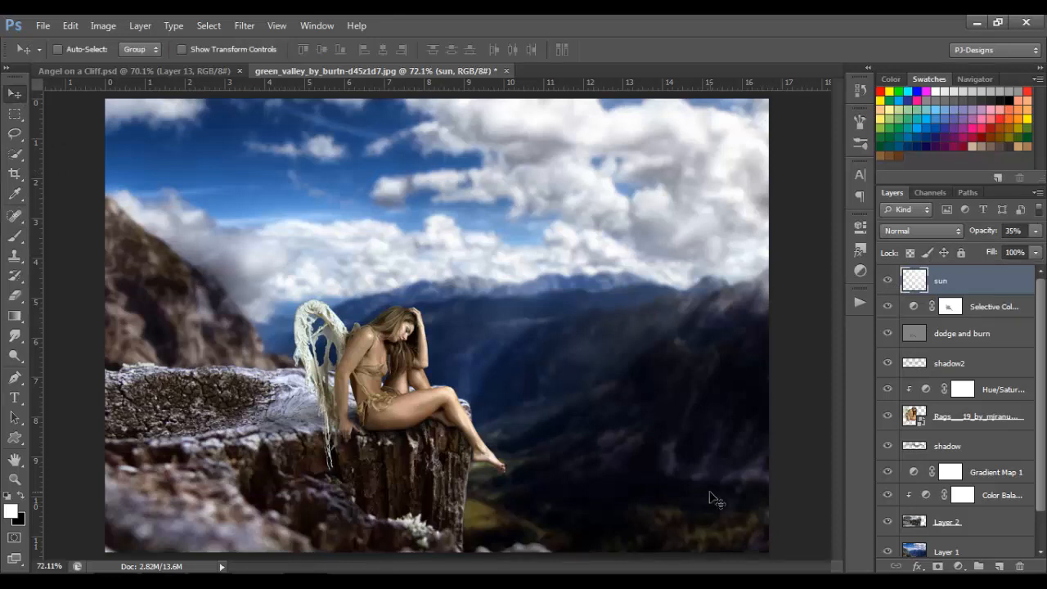
click(193, 579)
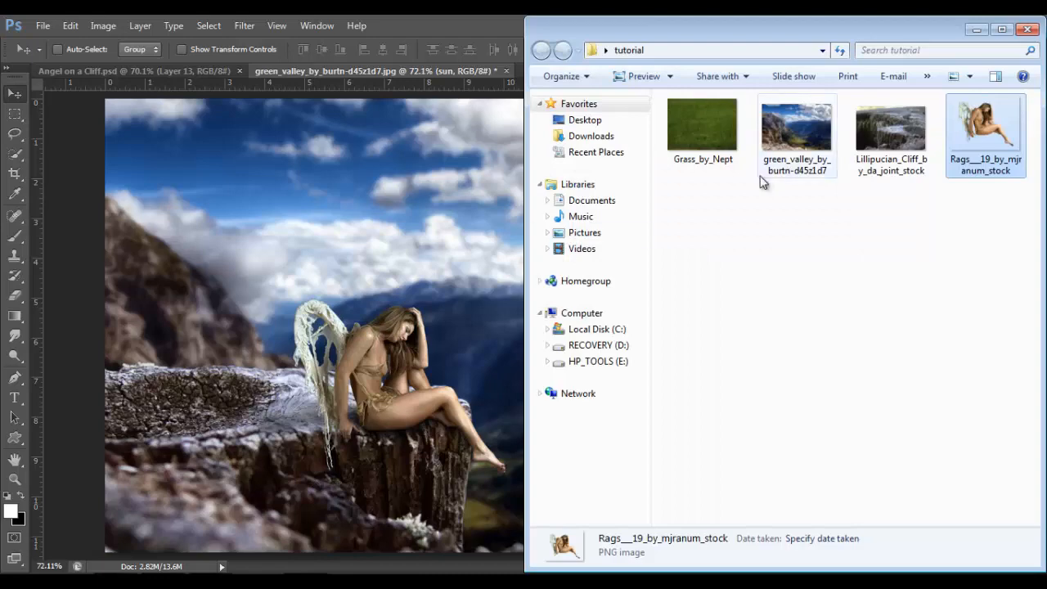
click(700, 122)
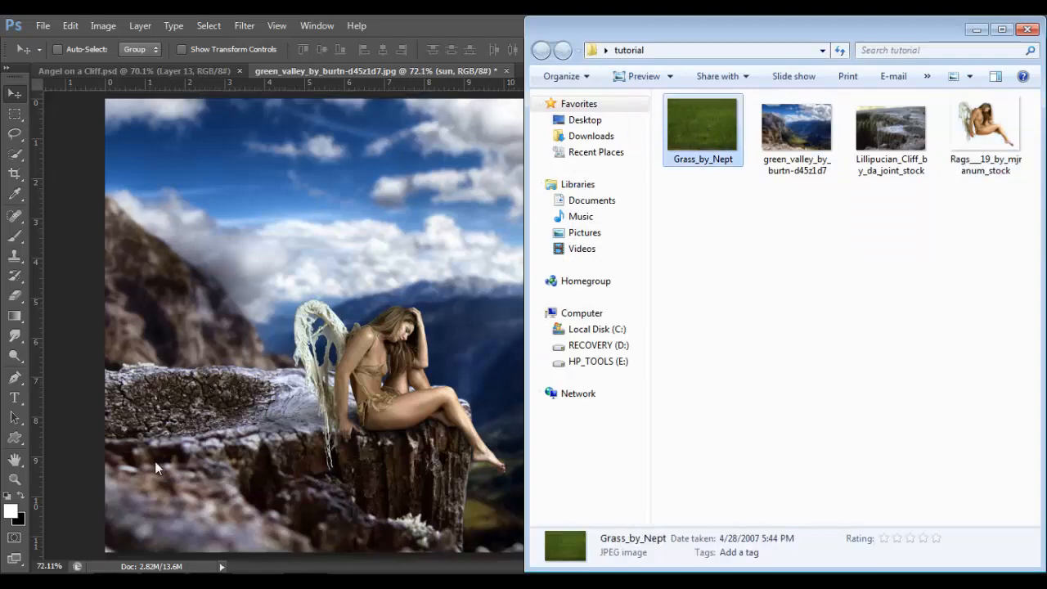
drag(155, 461, 154, 461)
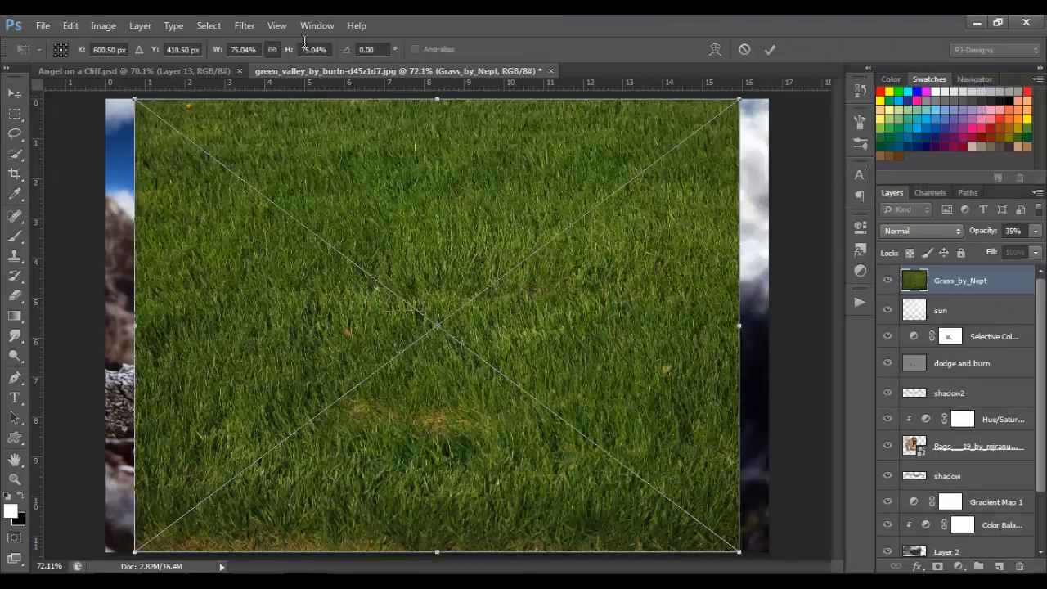
Scale the placed grass proportionally to about 46%, position it over the cliff beneath the angel, and commit the placement
drag(740, 101, 524, 288)
drag(470, 390, 444, 395)
drag(480, 272, 571, 389)
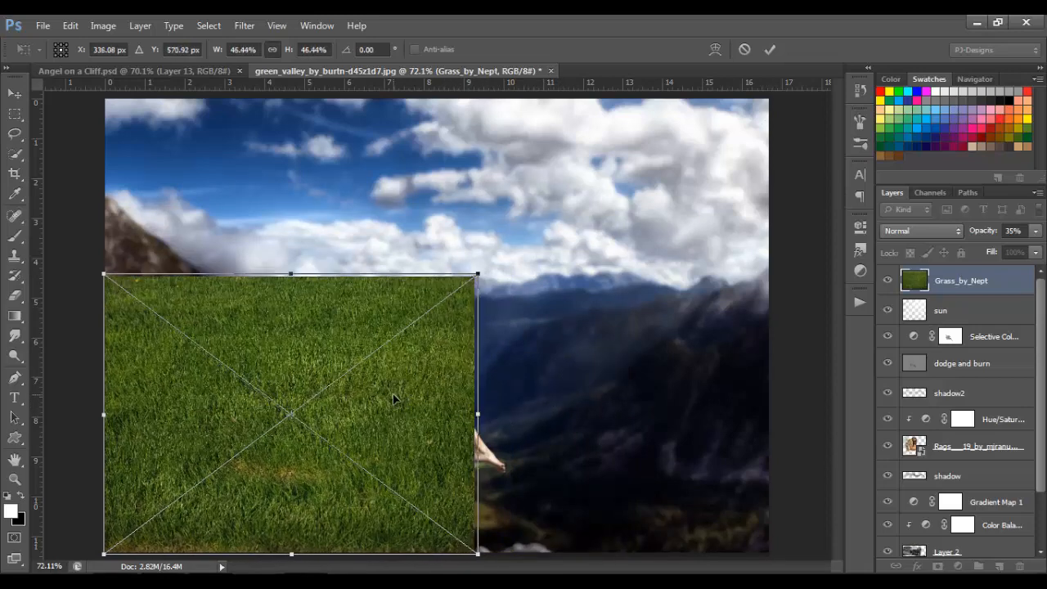
drag(393, 399, 391, 478)
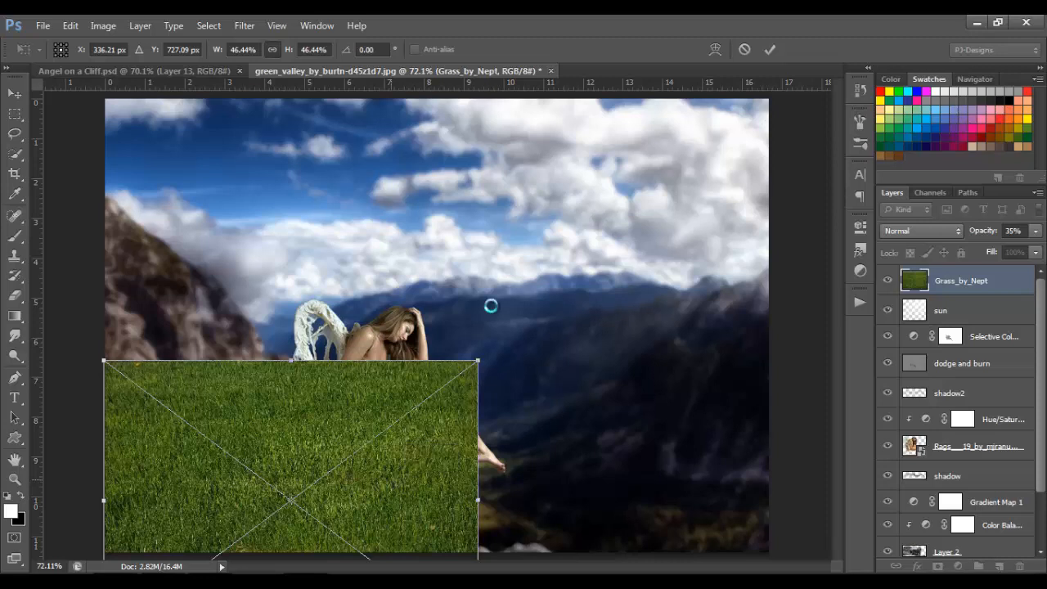
click(772, 50)
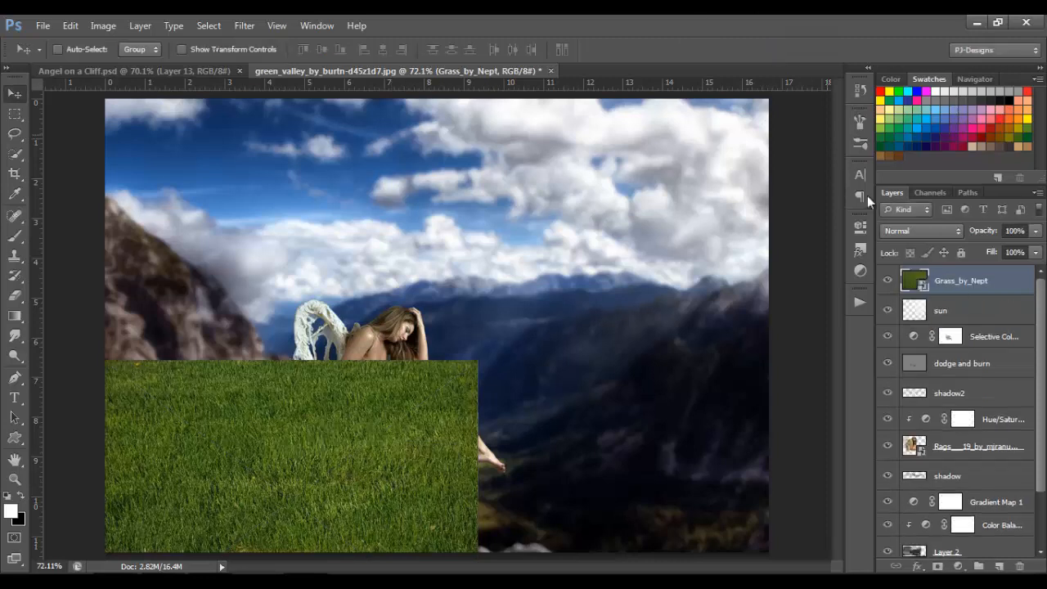
Set the grass layer's blend mode to Multiply and add a white layer mask to it
click(908, 230)
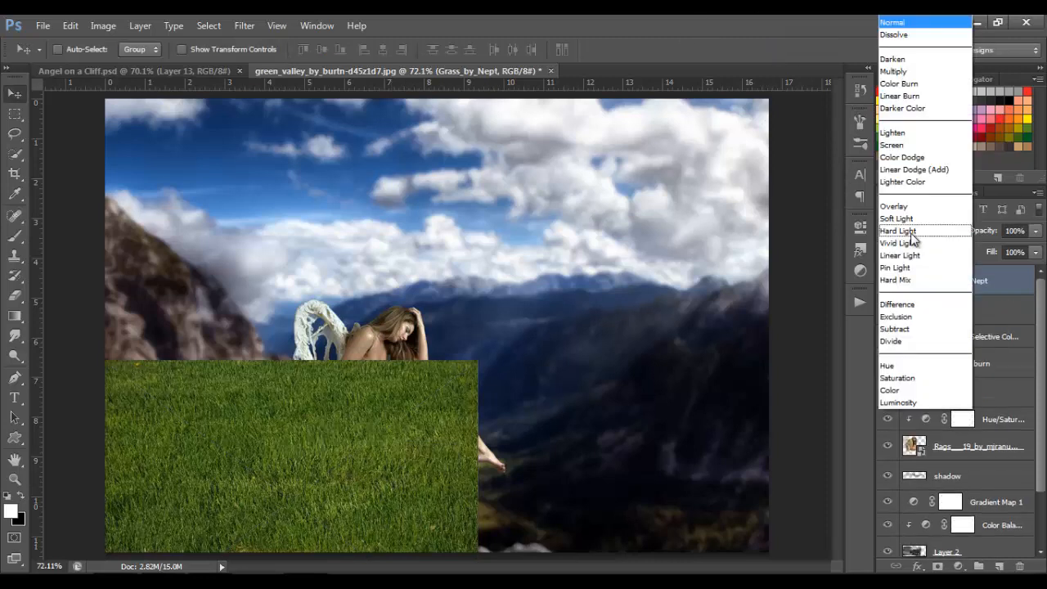
click(908, 71)
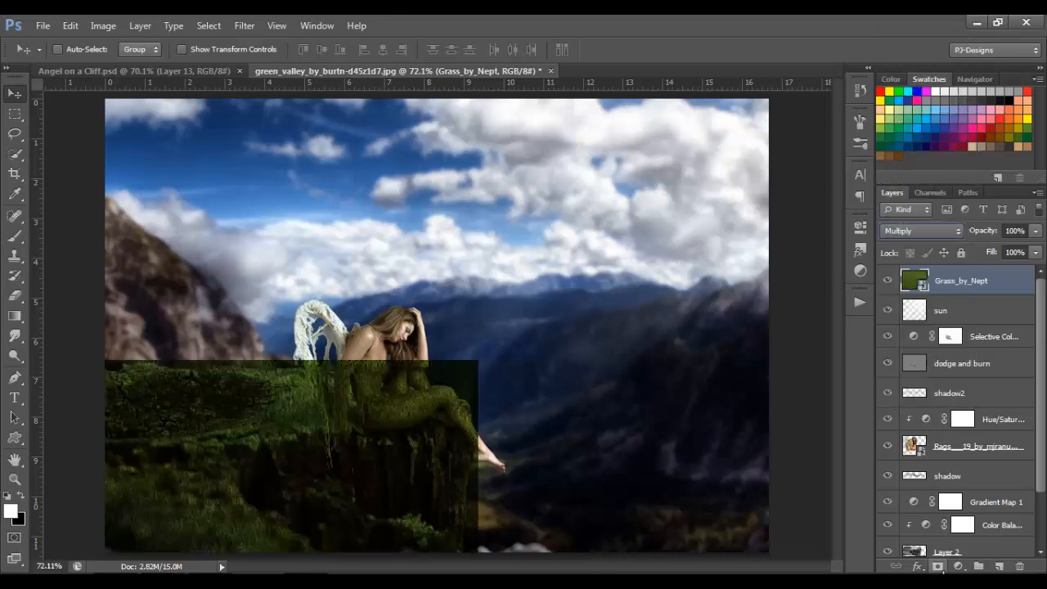
click(939, 566)
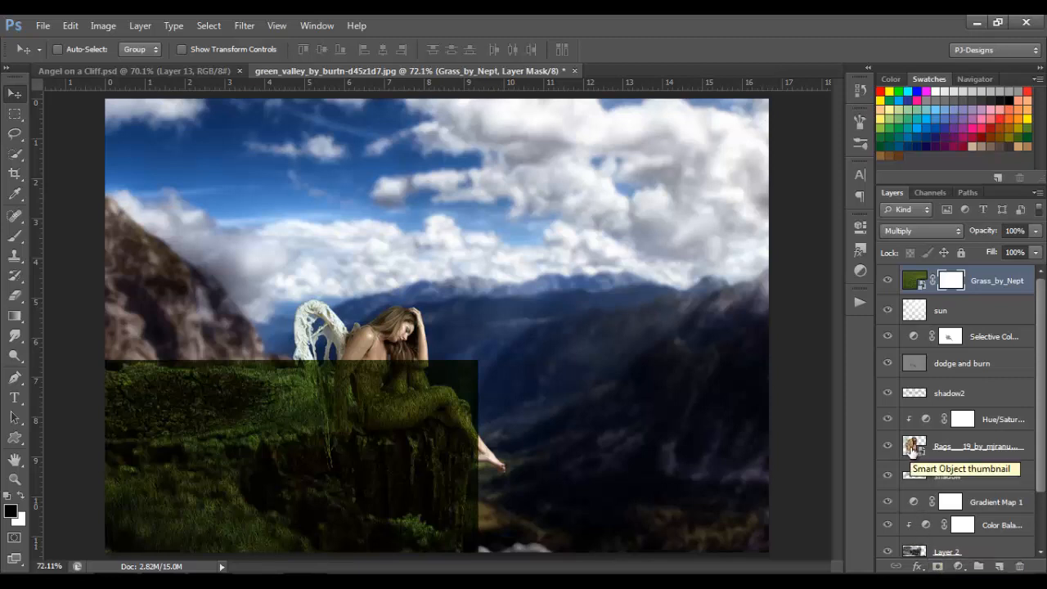
Load the angel layer's outline as a selection, fill it with black on the grass mask, and deselect
drag(913, 449, 914, 455)
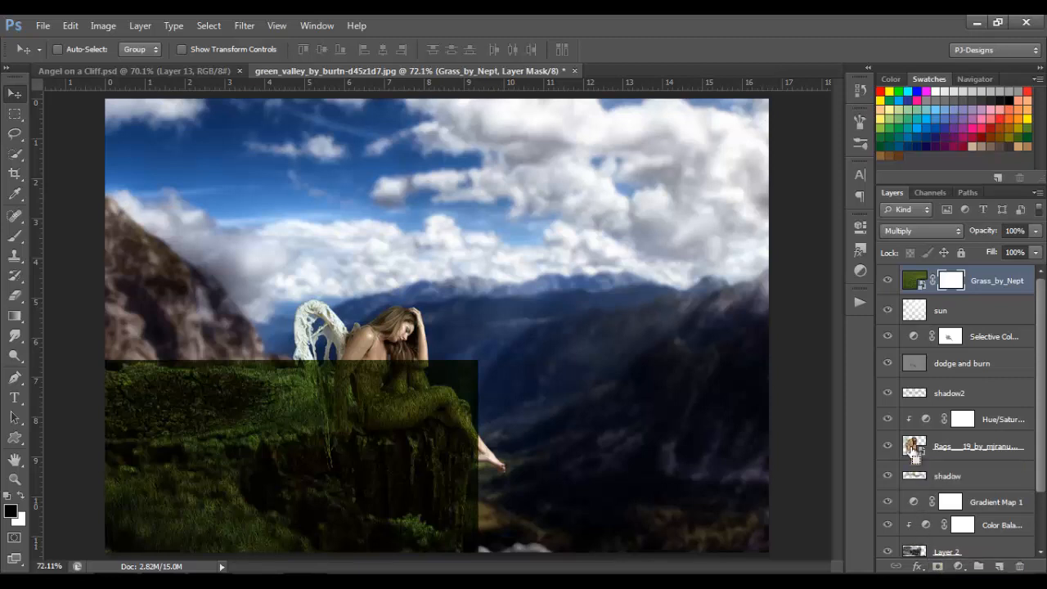
ctrl+click(914, 452)
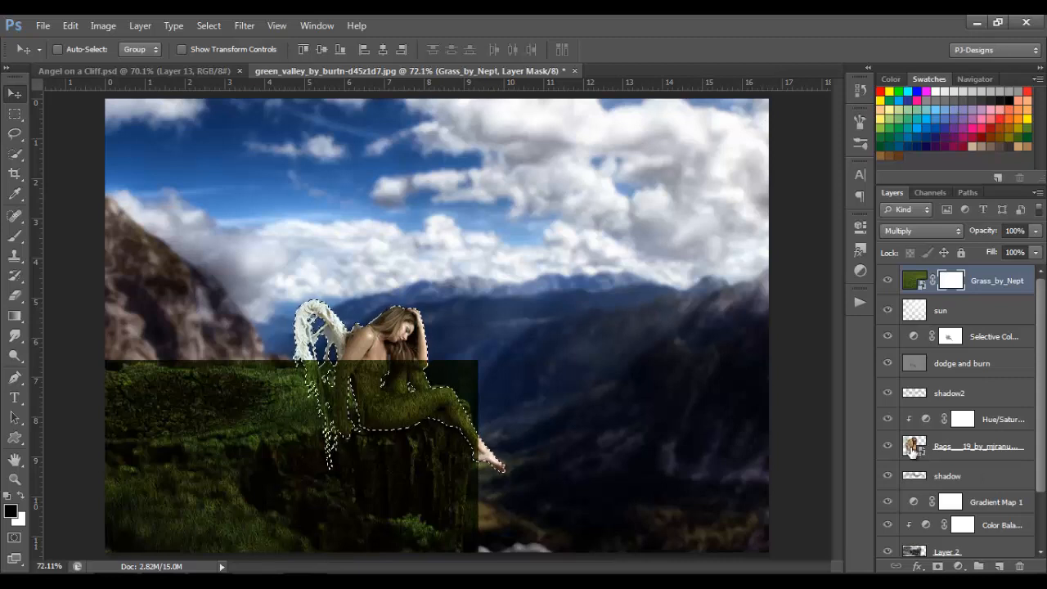
key(alt+BackSpace)
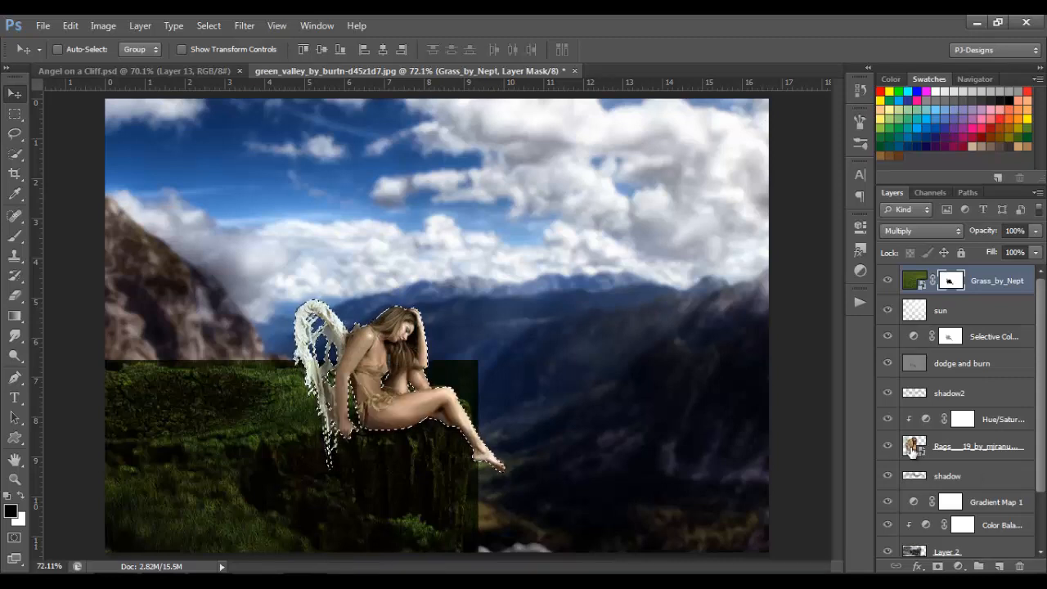
key(ctrl+d)
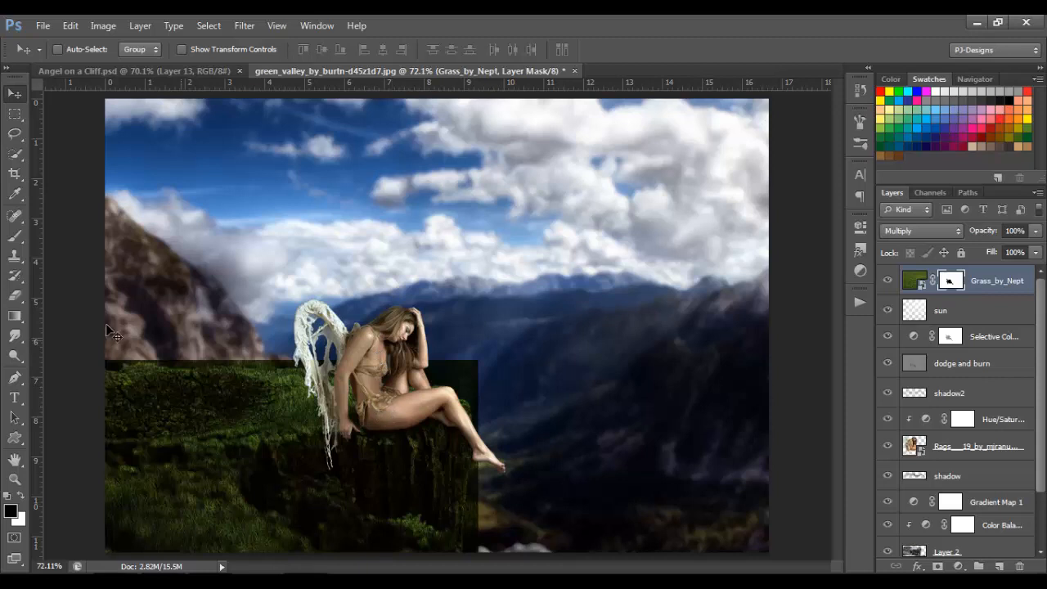
Paint black on the grass mask along the cliff's upper edge and around the angel, starting with a 20 px brush at 100% opacity
click(18, 236)
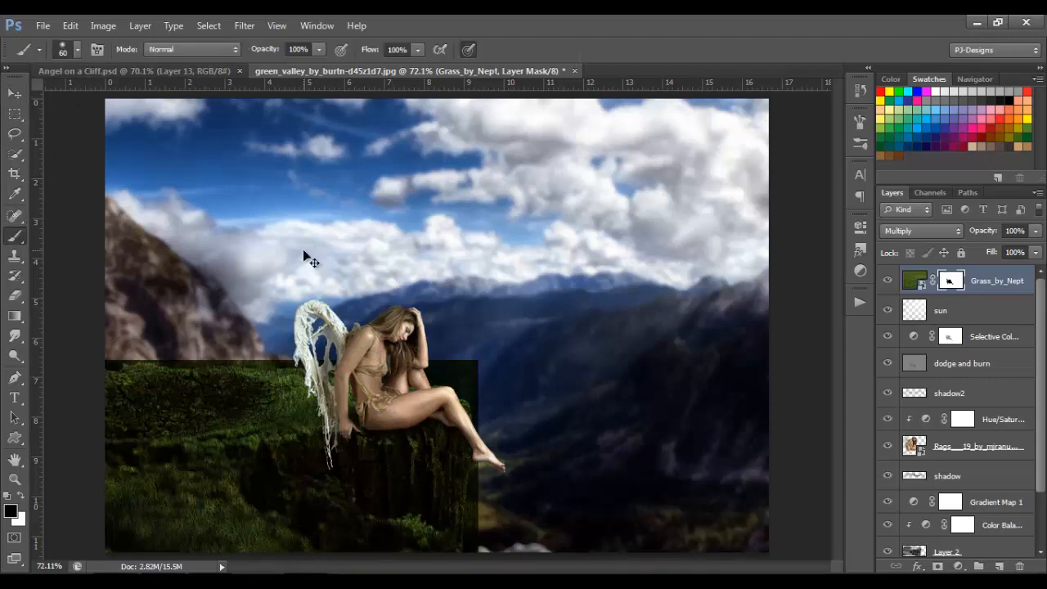
key(ctrl+plus)
key(ctrl+plus)
key(ctrl+plus)
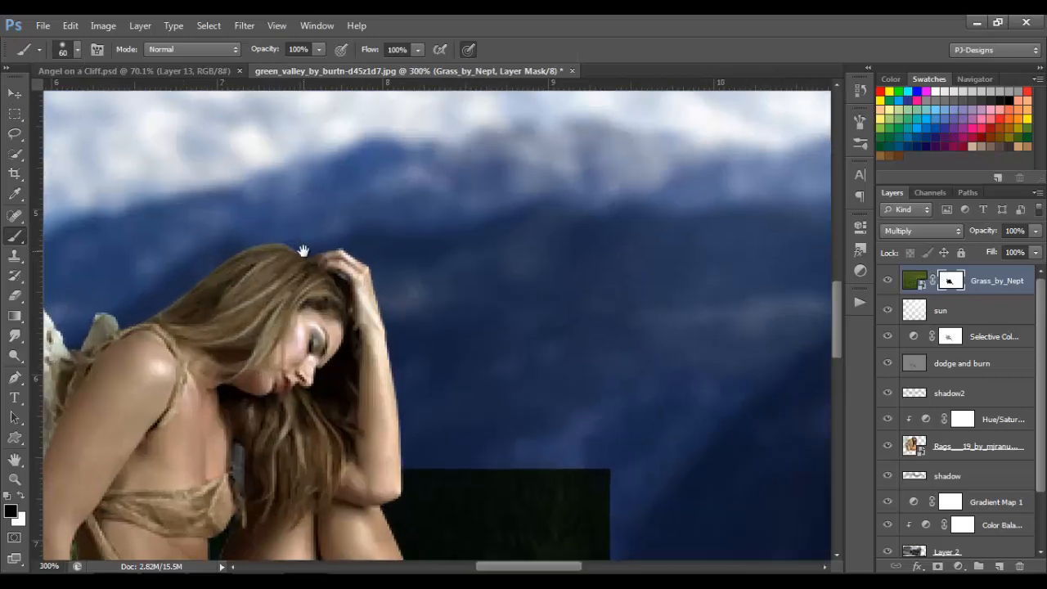
drag(219, 377, 789, 183)
key(ctrl+minus)
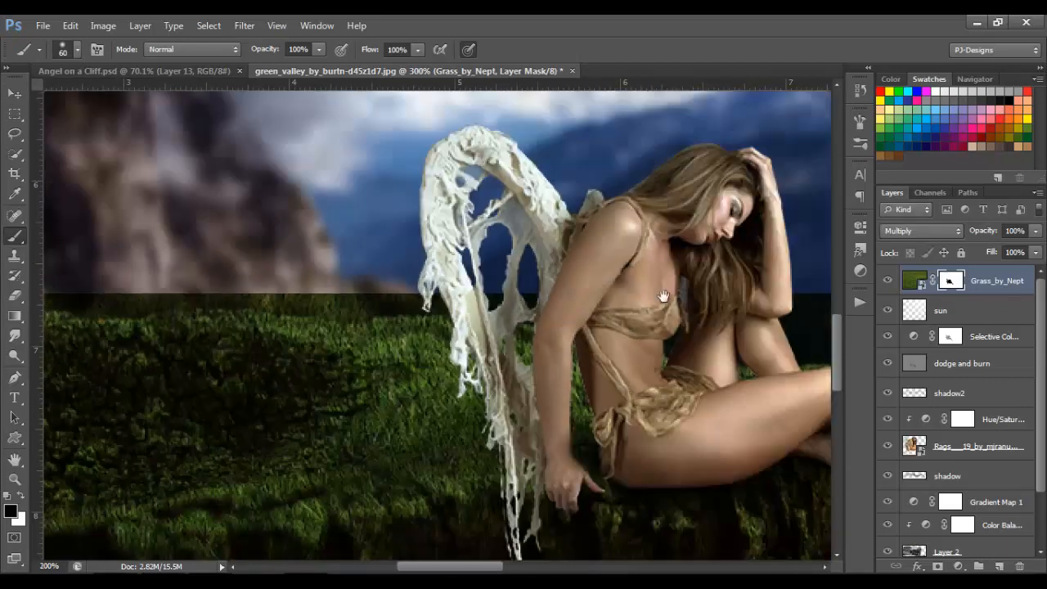
key(bracketleft)
key(bracketleft)
key(bracketleft)
key(bracketleft)
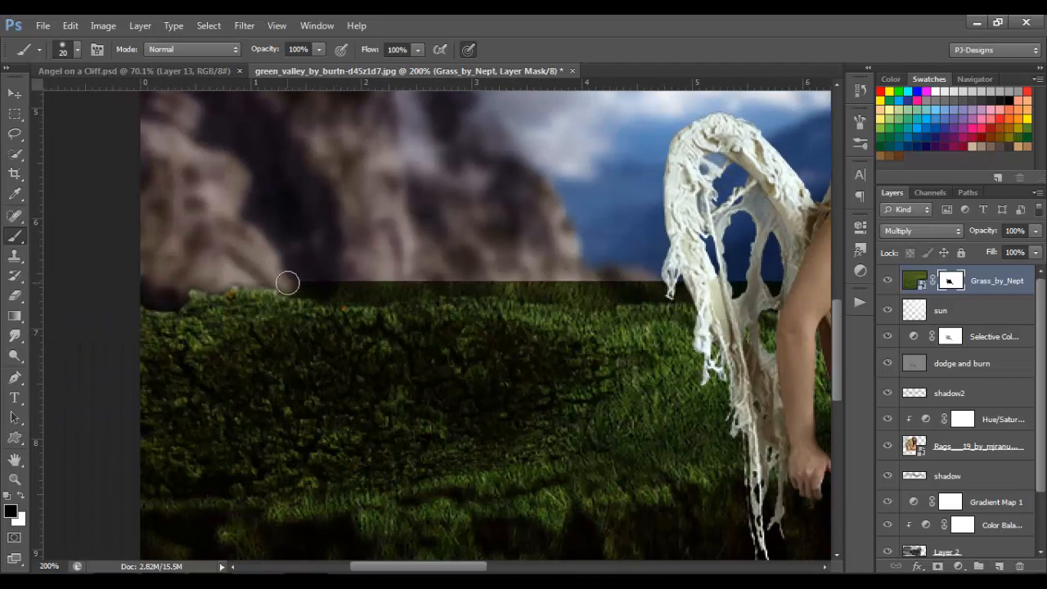
mouse_move(288, 283)
mouse_down()
mouse_move(385, 292)
mouse_move(681, 278)
mouse_move(618, 298)
mouse_up()
key(bracketleft)
mouse_move(736, 281)
mouse_down()
mouse_move(577, 270)
mouse_move(329, 179)
mouse_up()
mouse_move(580, 249)
mouse_down()
mouse_move(718, 185)
mouse_move(745, 238)
mouse_move(604, 233)
mouse_move(683, 262)
mouse_move(722, 362)
mouse_up()
Mask the grass off the cliff's front rock face and the foreground rocks with a black brush enlarged to 45 px
key(bracketright)
key(bracketright)
key(bracketright)
key(bracketleft)
key(bracketleft)
drag(546, 470, 602, 297)
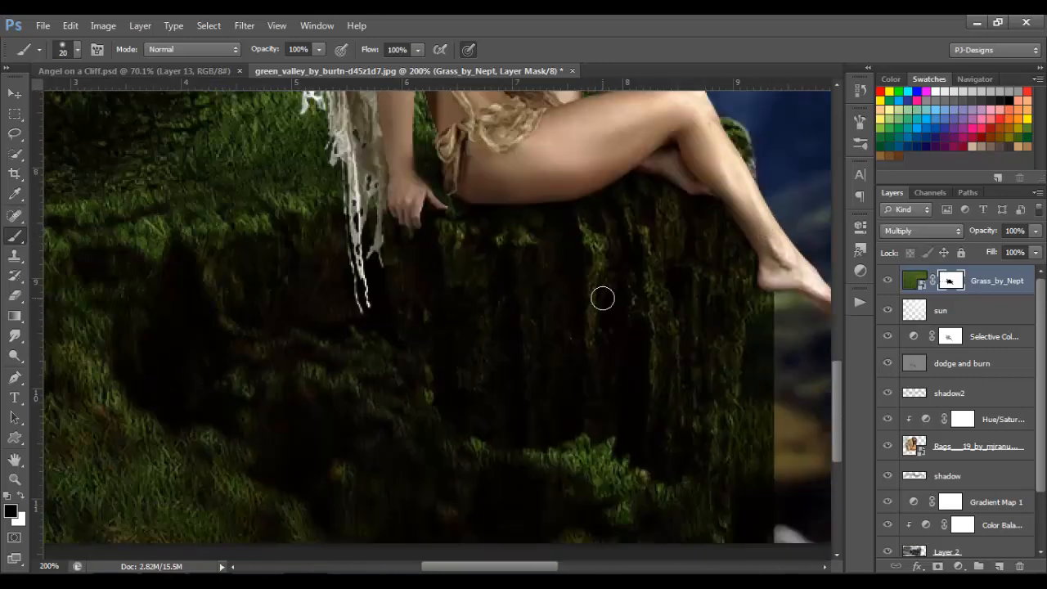
key(bracketright)
key(bracketright)
key(bracketright)
key(bracketright)
key(bracketright)
mouse_move(773, 538)
mouse_down()
mouse_move(774, 510)
mouse_move(485, 551)
mouse_move(508, 555)
mouse_up()
mouse_move(508, 554)
mouse_down()
mouse_move(393, 481)
mouse_move(528, 473)
mouse_move(721, 218)
mouse_move(629, 302)
mouse_move(616, 237)
mouse_move(517, 247)
mouse_move(452, 279)
mouse_move(411, 217)
mouse_move(266, 248)
mouse_move(235, 289)
mouse_move(373, 497)
mouse_move(271, 293)
mouse_move(529, 417)
mouse_move(58, 511)
mouse_move(405, 253)
mouse_move(522, 438)
mouse_move(182, 499)
mouse_move(340, 351)
mouse_move(223, 255)
mouse_move(385, 286)
mouse_move(495, 270)
mouse_up()
drag(581, 329, 335, 444)
Try a stroke on the grass mask under the angel's thigh with the 134 grass-blade brush reduced to 64 px, and undo it
key(ctrl+0)
scroll(346, 400, up, 3)
drag(431, 332, 419, 267)
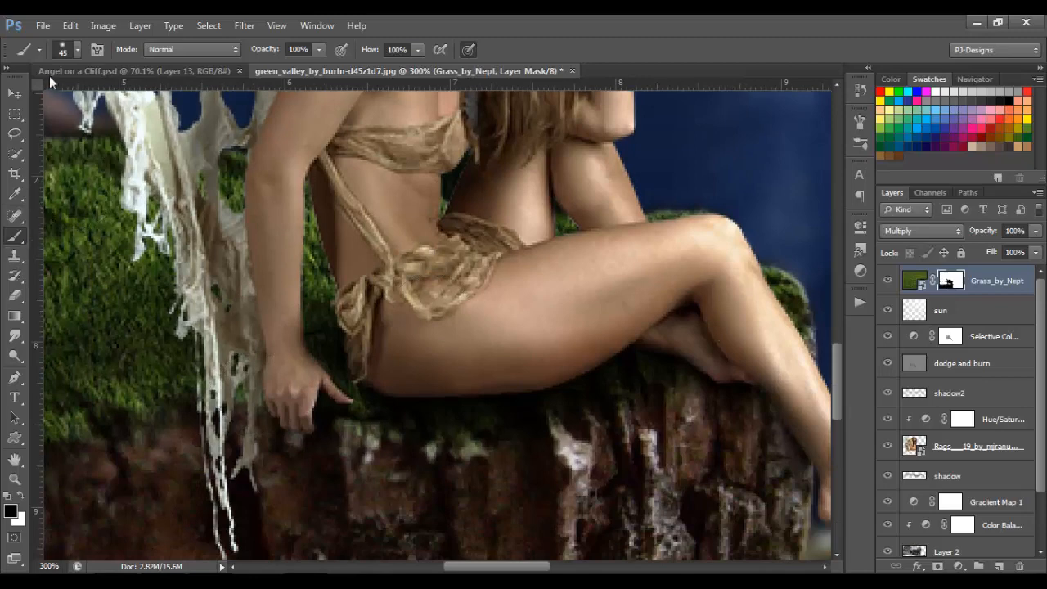
click(79, 49)
drag(175, 183, 175, 195)
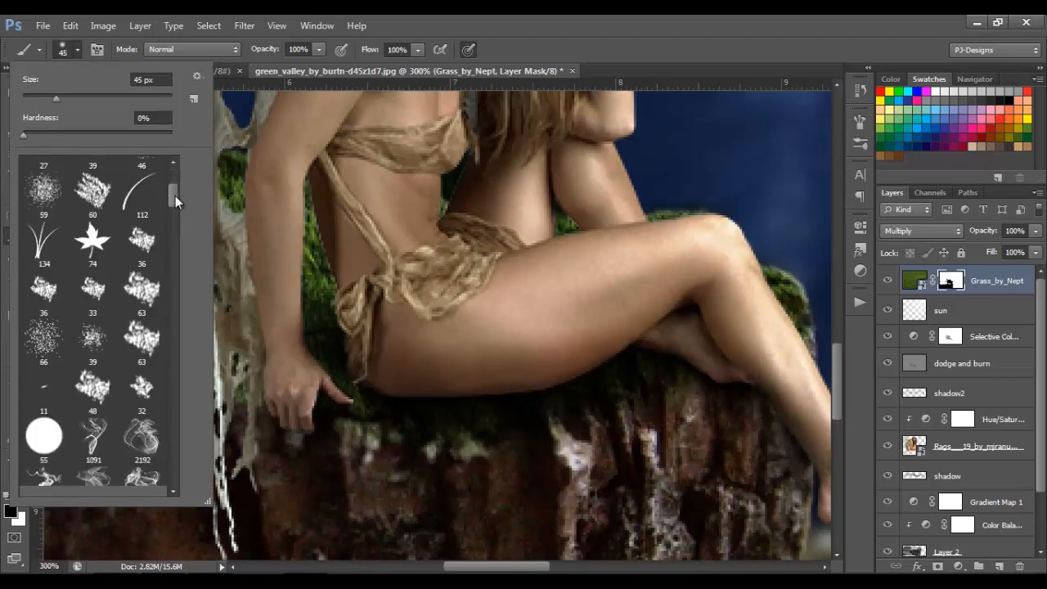
click(41, 244)
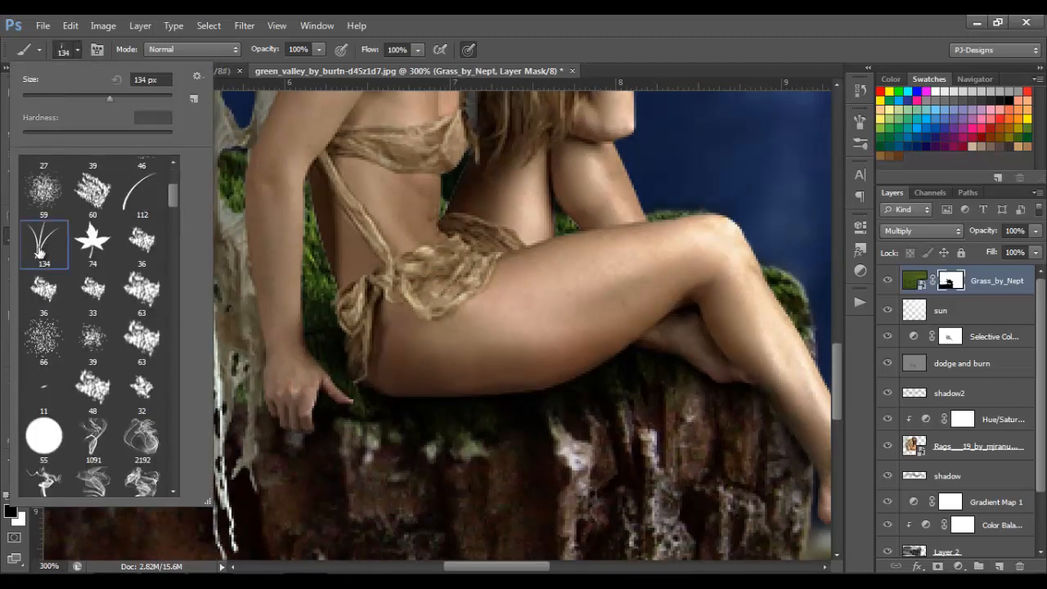
drag(101, 96, 69, 95)
click(76, 50)
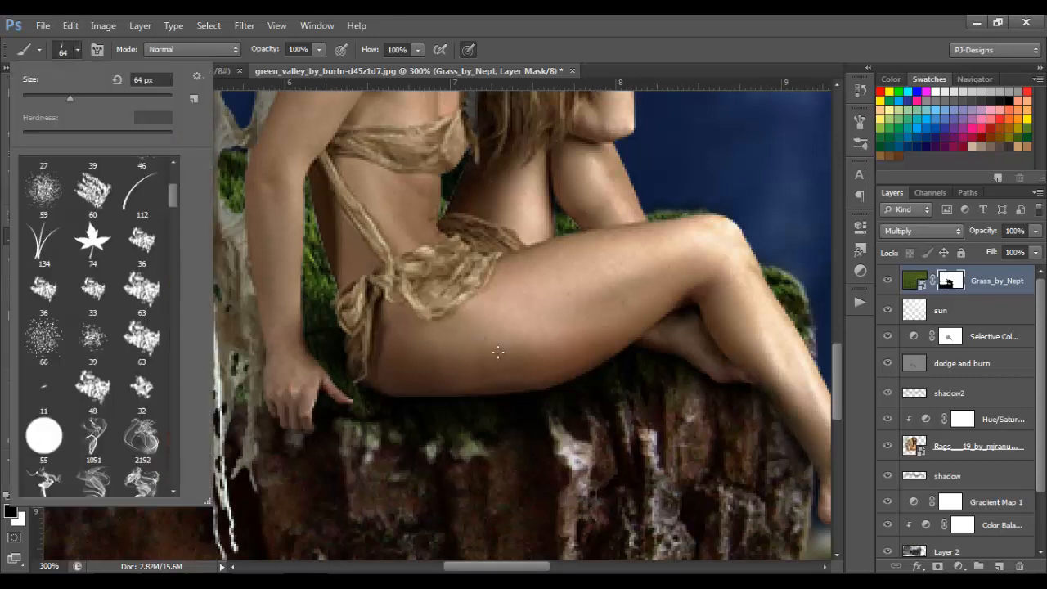
drag(495, 350, 539, 368)
key(ctrl+z)
Try the grass-blade brush at 30 px along the grass edge beneath the thigh, undo the stroke, and shrink the brush to 9 px
key(bracketleft)
key(bracketleft)
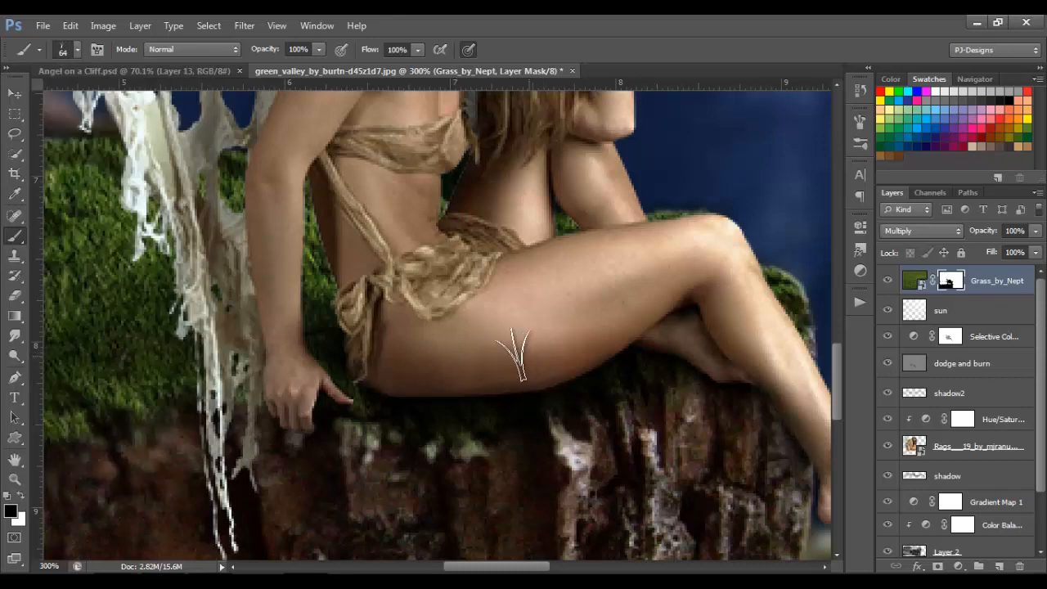
key(bracketleft)
key(bracketleft)
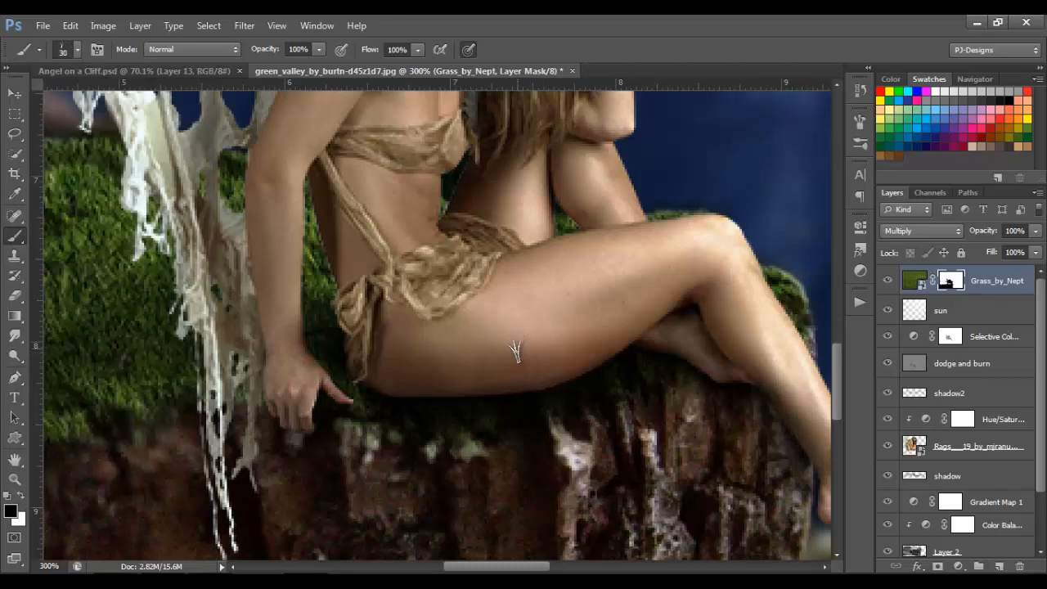
drag(367, 402, 446, 390)
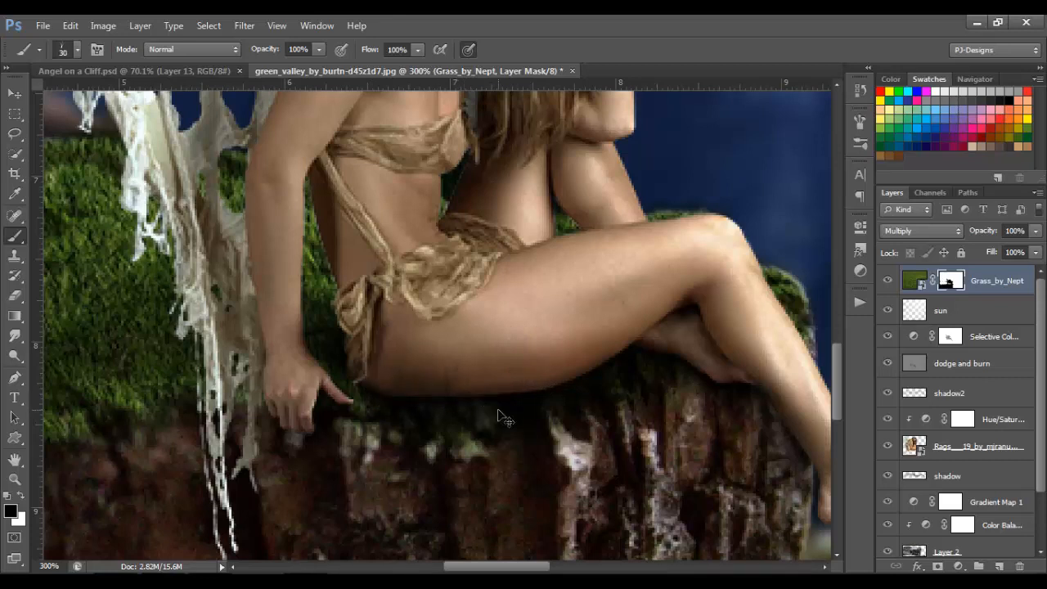
key(ctrl+z)
key(bracketleft)
key(bracketleft)
key(bracketleft)
key(bracketleft)
key(bracketleft)
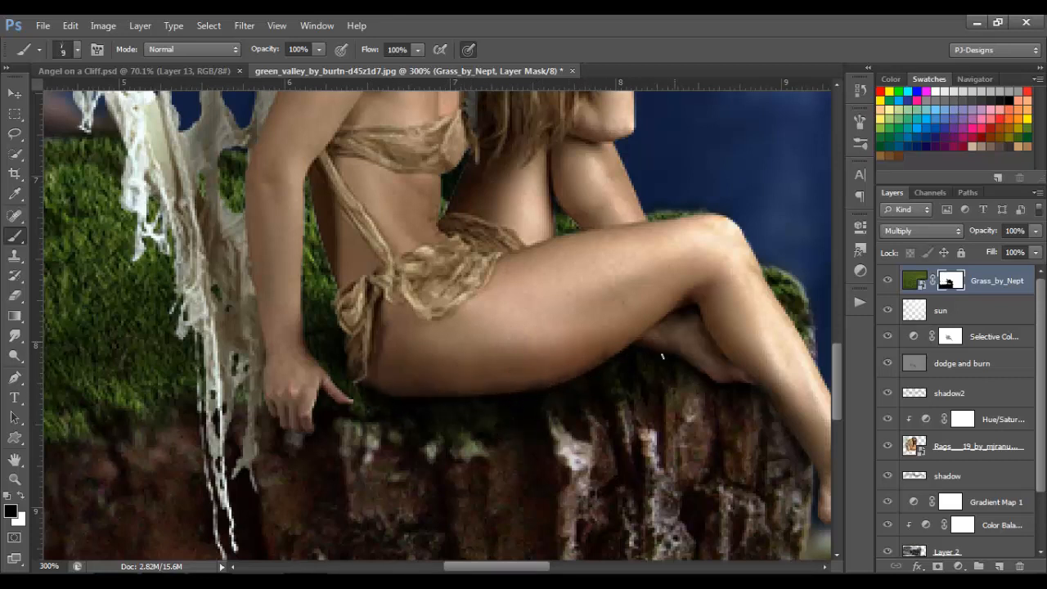
Switch the Brush tip from grass blades back to a soft round tip at 9 px
click(77, 50)
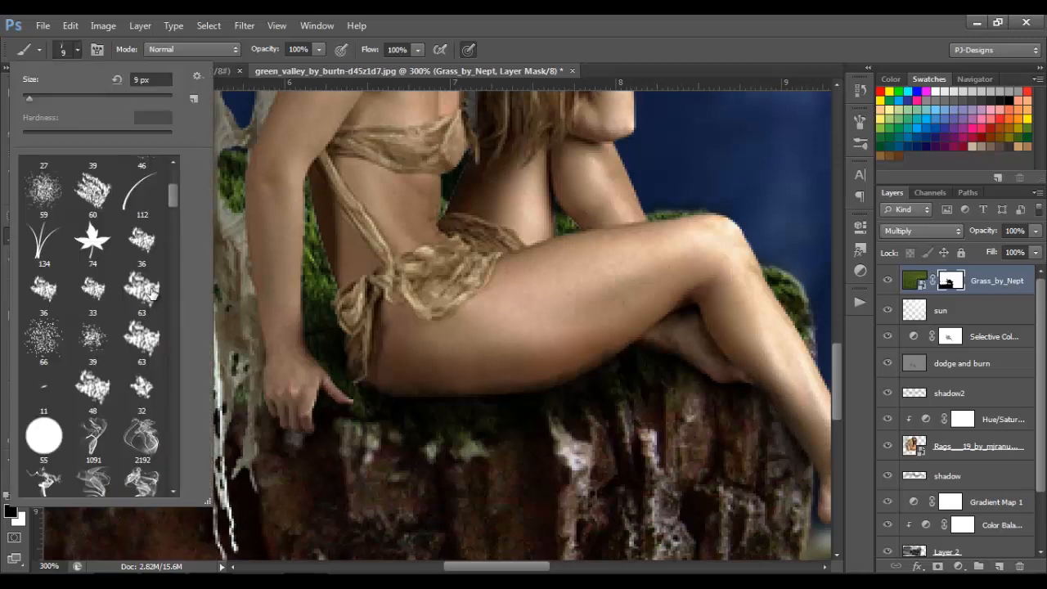
scroll(82, 213, up, 3)
double_click(46, 178)
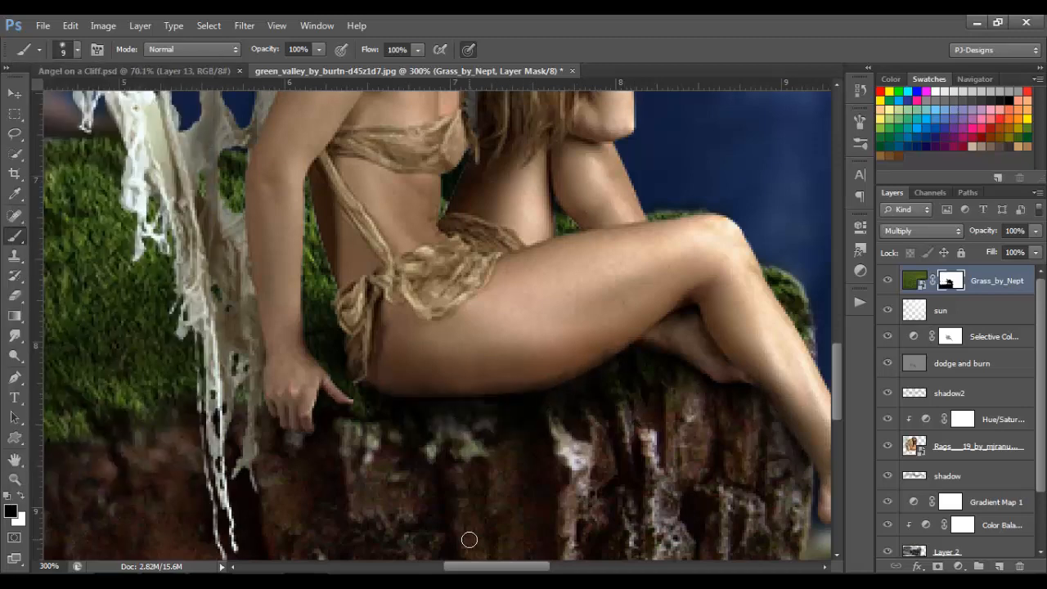
key(ctrl+0)
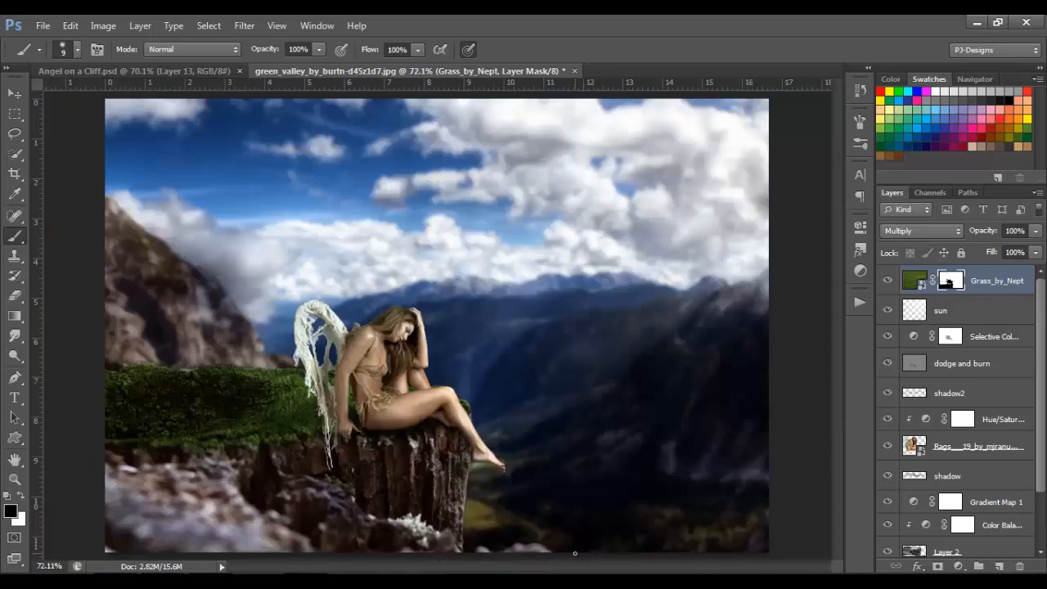
Paint faintly over the foreground rocks on the grass mask with a 70 px white brush at 20% opacity
key(bracketright)
key(bracketright)
key(bracketright)
key(bracketright)
key(bracketright)
key(bracketright)
key(bracketright)
click(319, 49)
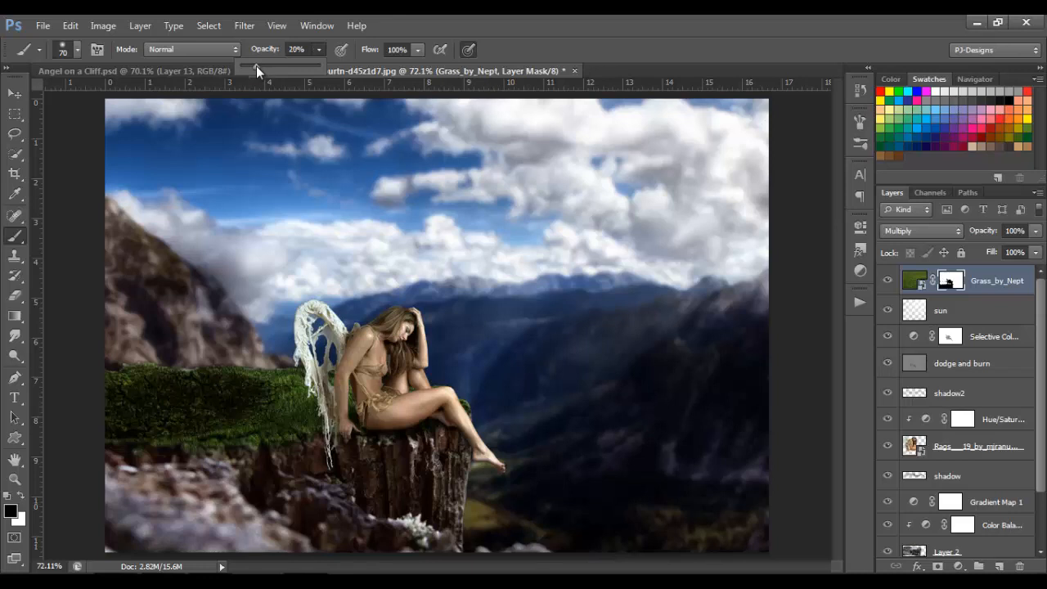
click(20, 497)
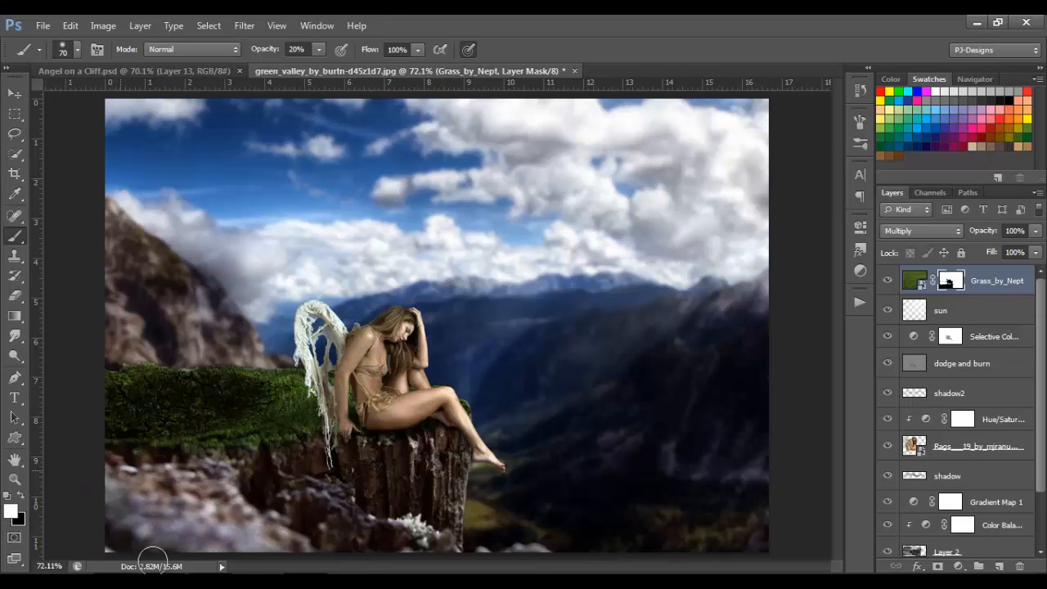
mouse_move(134, 479)
mouse_down()
mouse_move(243, 492)
mouse_move(272, 530)
mouse_move(293, 535)
mouse_move(220, 502)
mouse_move(258, 555)
mouse_move(156, 526)
mouse_move(211, 538)
mouse_move(161, 537)
mouse_move(214, 534)
mouse_move(98, 508)
mouse_move(282, 542)
mouse_move(404, 528)
mouse_move(442, 537)
mouse_move(457, 468)
mouse_move(441, 493)
mouse_move(372, 533)
mouse_move(340, 530)
mouse_move(345, 504)
mouse_move(326, 484)
mouse_move(399, 554)
mouse_move(447, 452)
mouse_move(453, 537)
mouse_move(313, 531)
mouse_move(278, 509)
mouse_up()
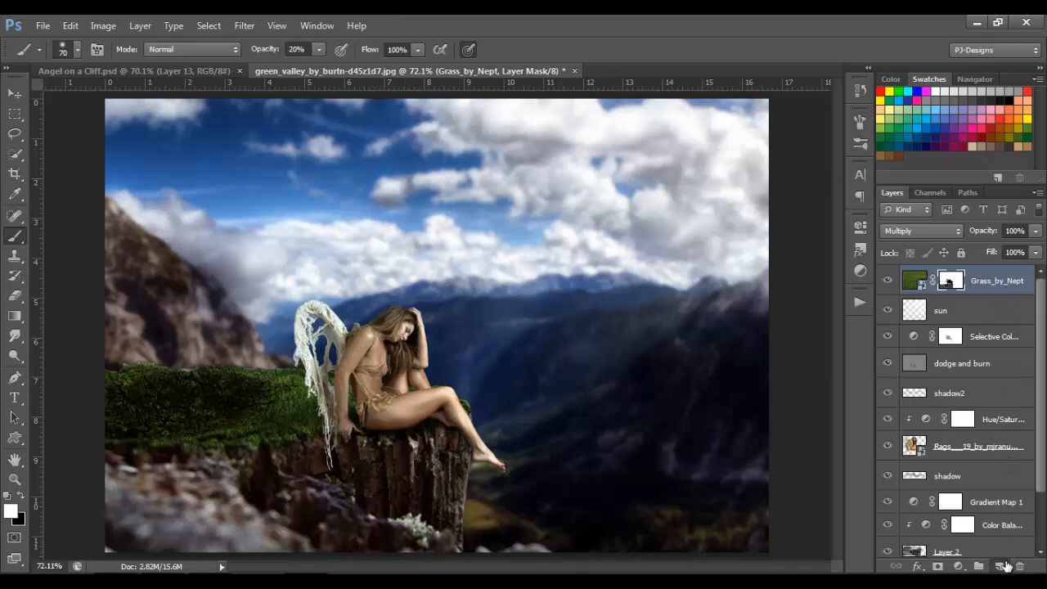
Add a new layer named white above the Grass_by_Nept layer
click(1000, 566)
double_click(948, 280)
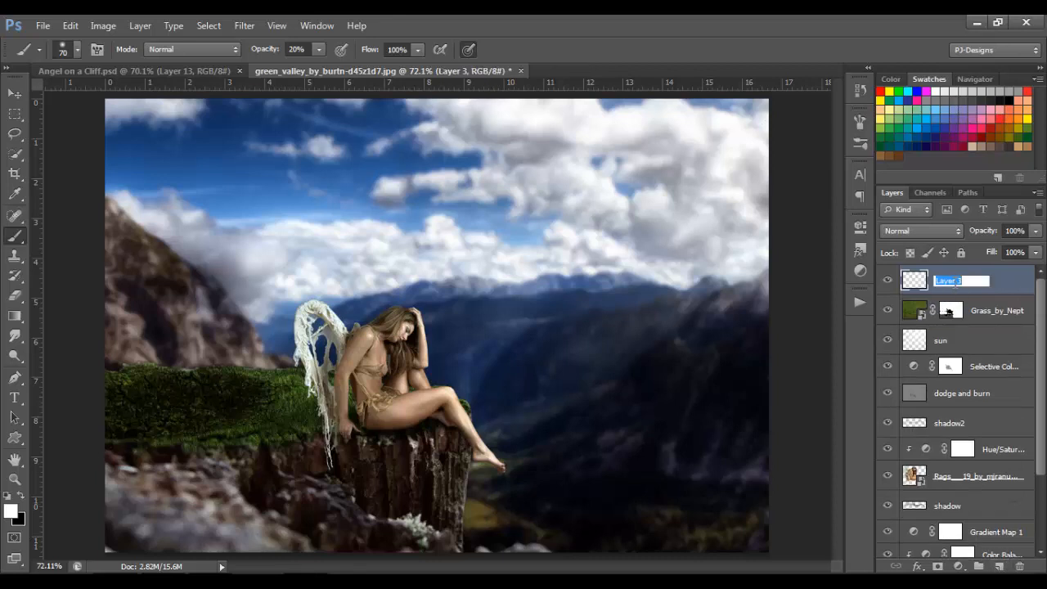
text(white)
key(Return)
Paint white over the cliff-top grass with a 50 px brush at 26% opacity, and blend the white layer as Soft Light
key(2)
key(6)
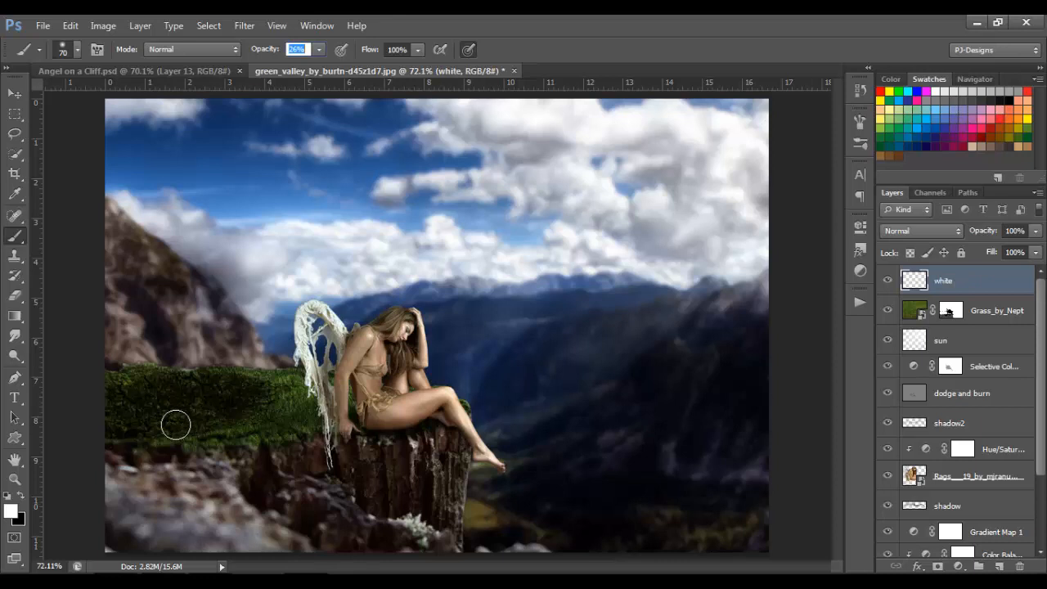
key(bracketleft)
key(bracketleft)
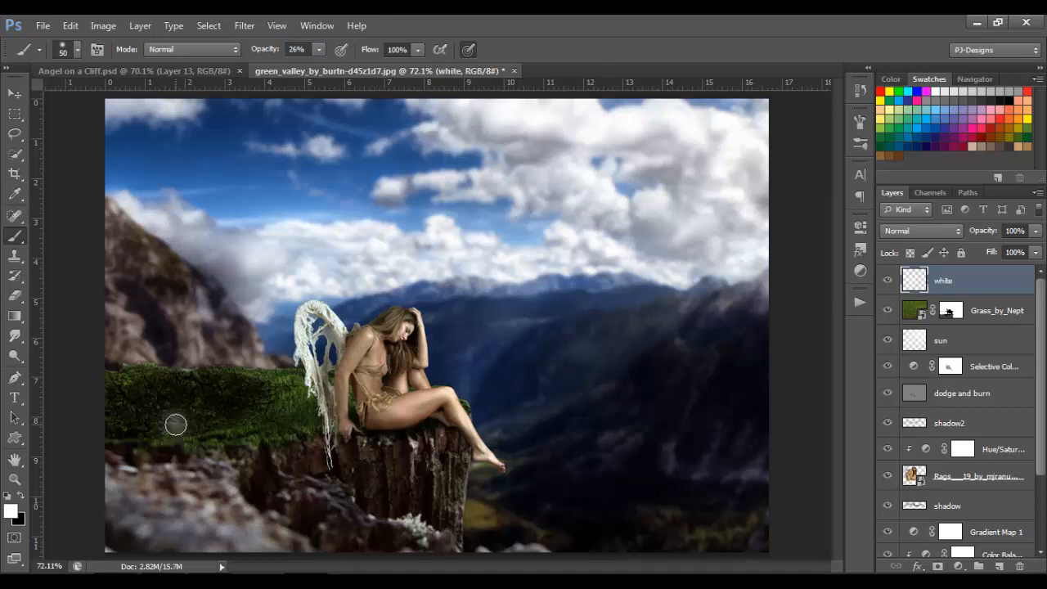
mouse_move(176, 425)
mouse_down()
mouse_move(145, 421)
mouse_move(154, 415)
mouse_move(109, 423)
mouse_move(178, 406)
mouse_move(213, 415)
mouse_move(253, 392)
mouse_move(279, 405)
mouse_move(194, 418)
mouse_move(192, 432)
mouse_move(205, 401)
mouse_up()
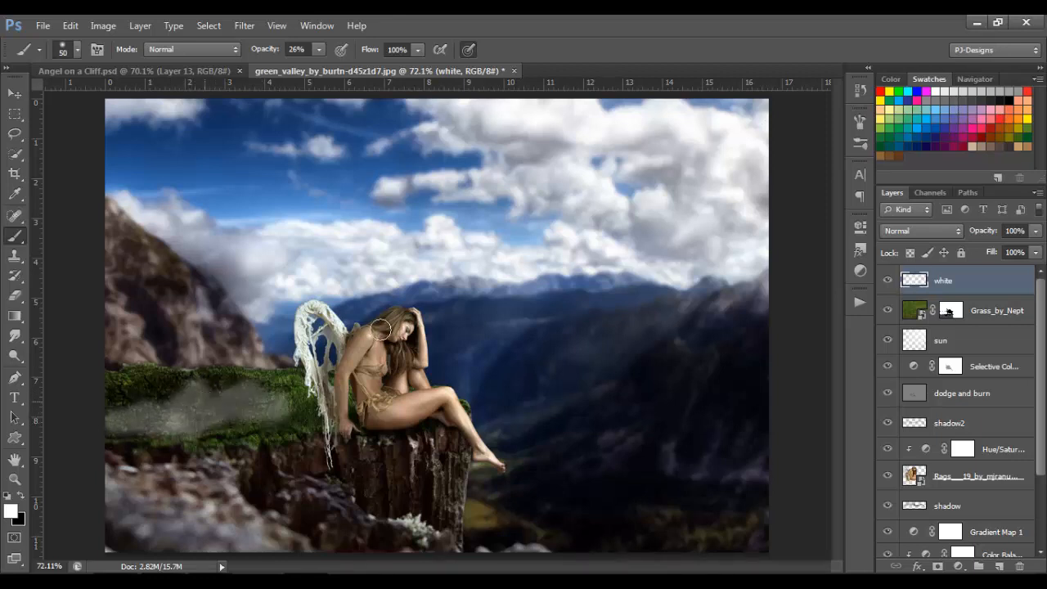
click(894, 231)
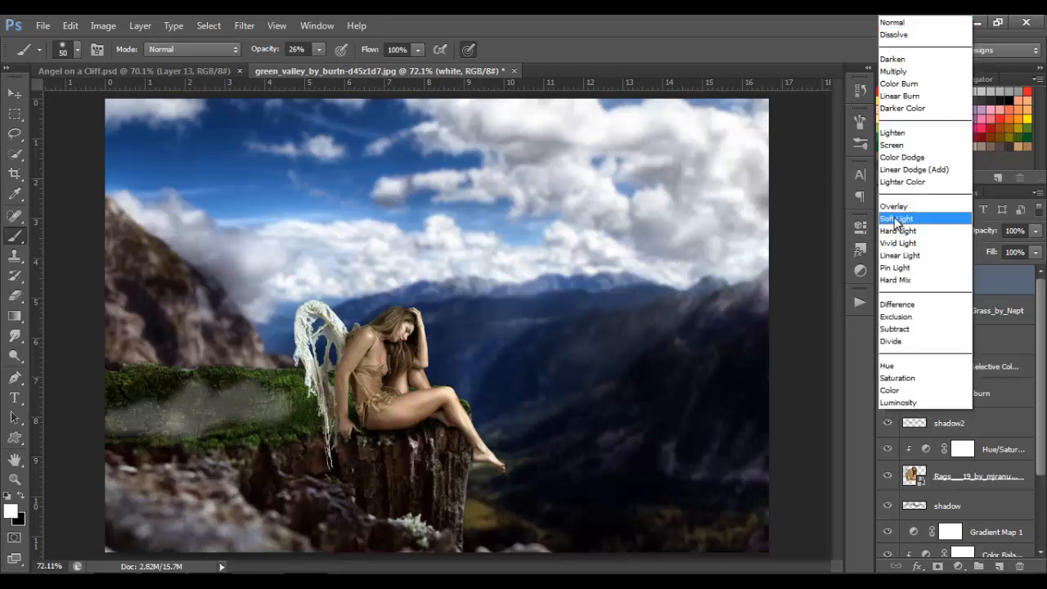
click(895, 218)
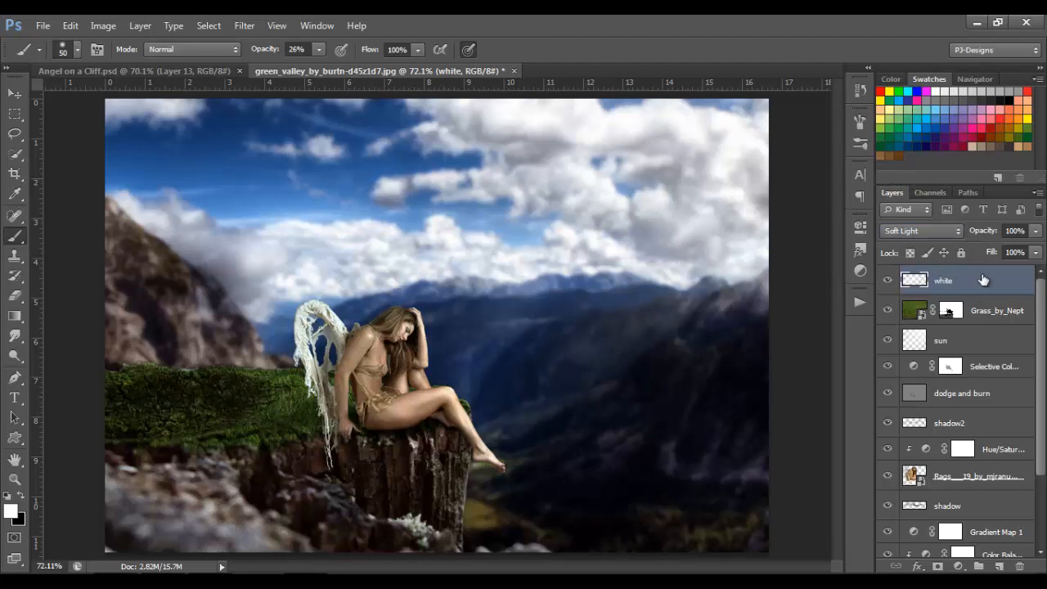
Add a Hue/Saturation adjustment layer above the white layer with Saturation set to -50
click(959, 566)
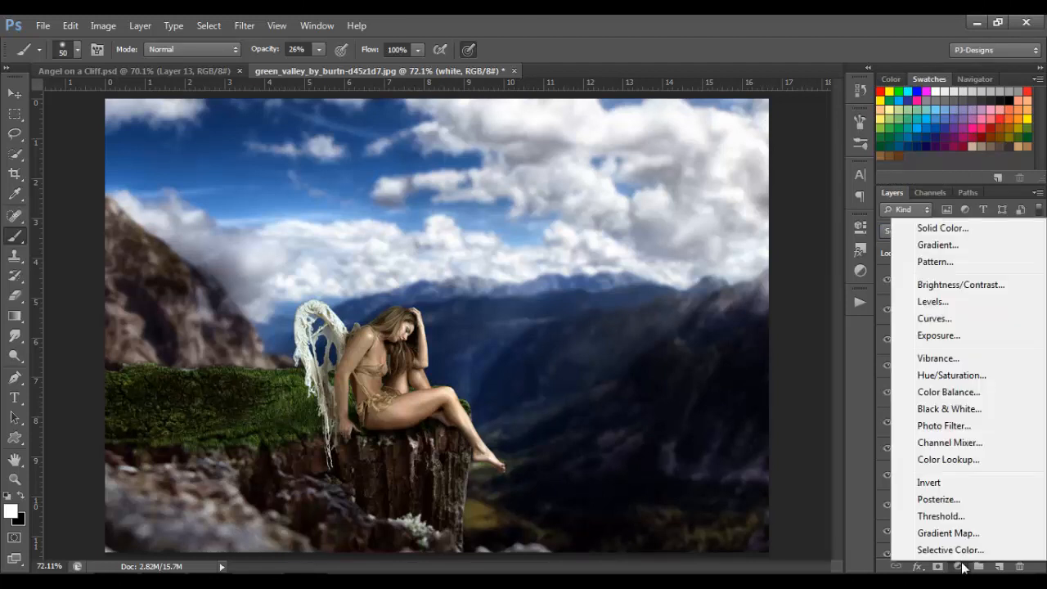
click(951, 375)
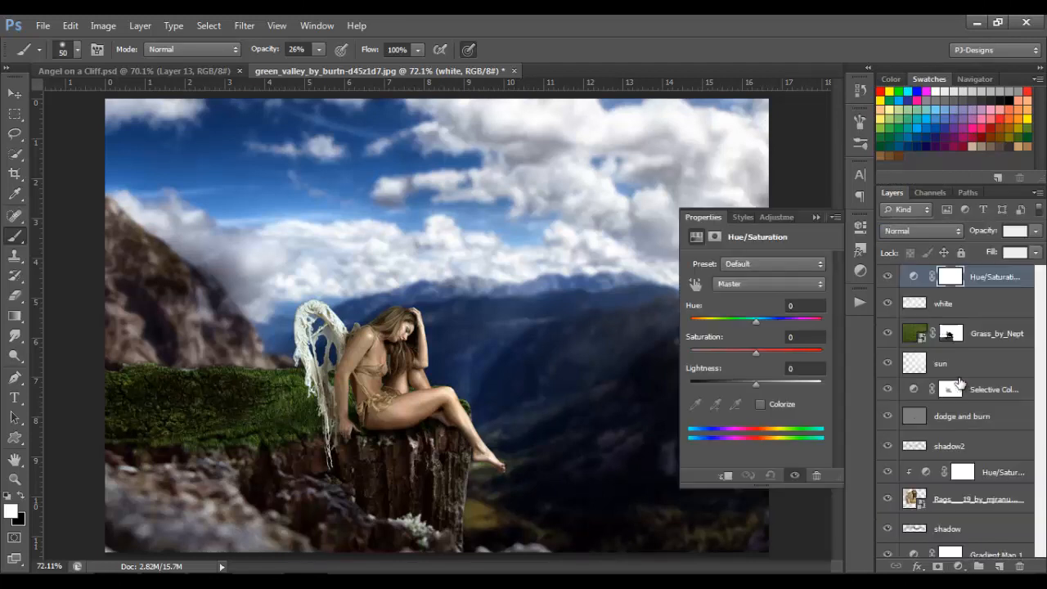
click(803, 337)
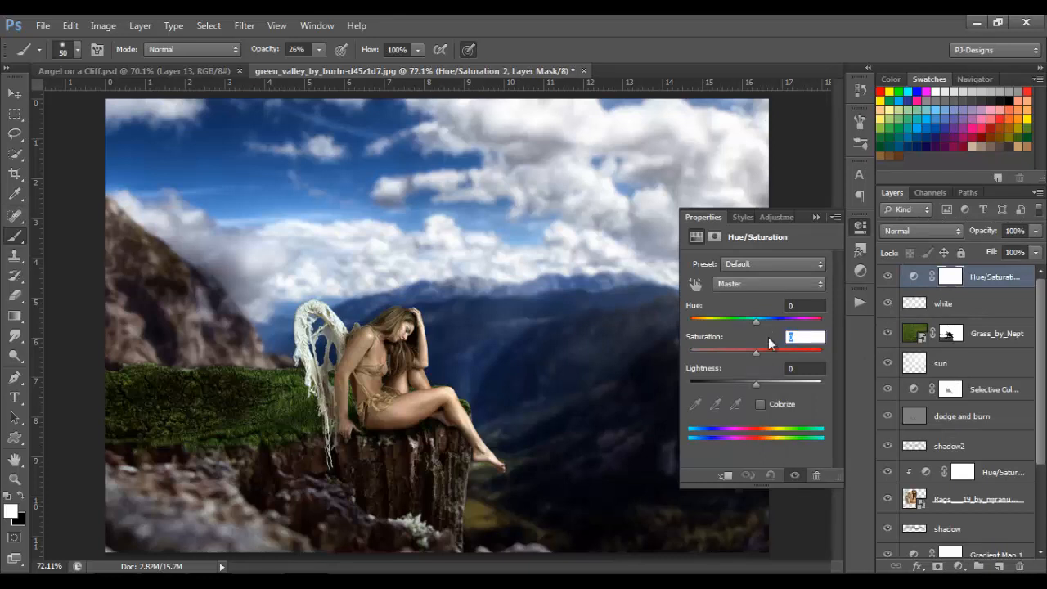
text(-50)
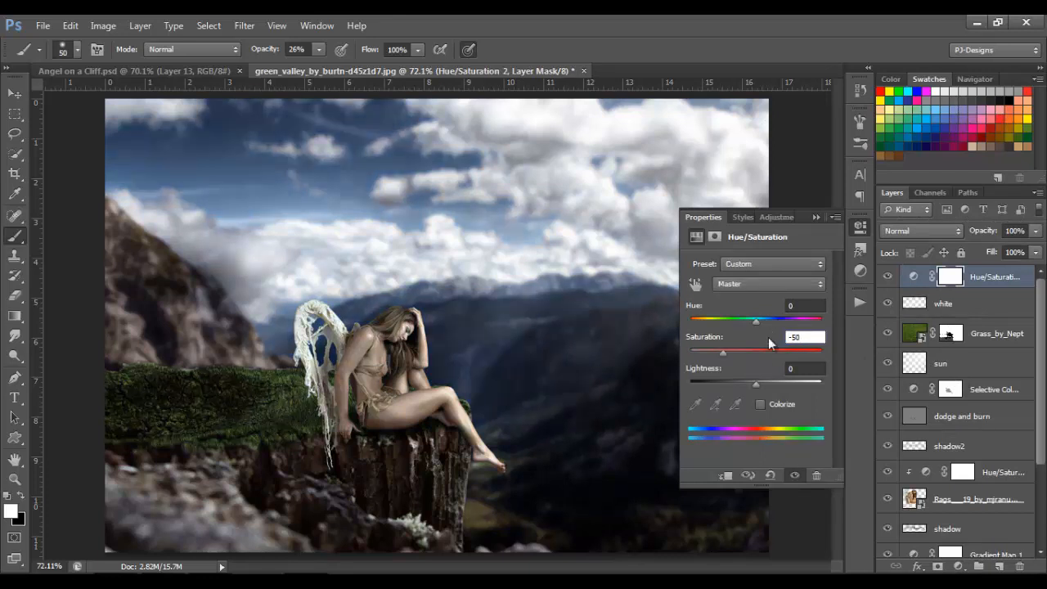
key(Return)
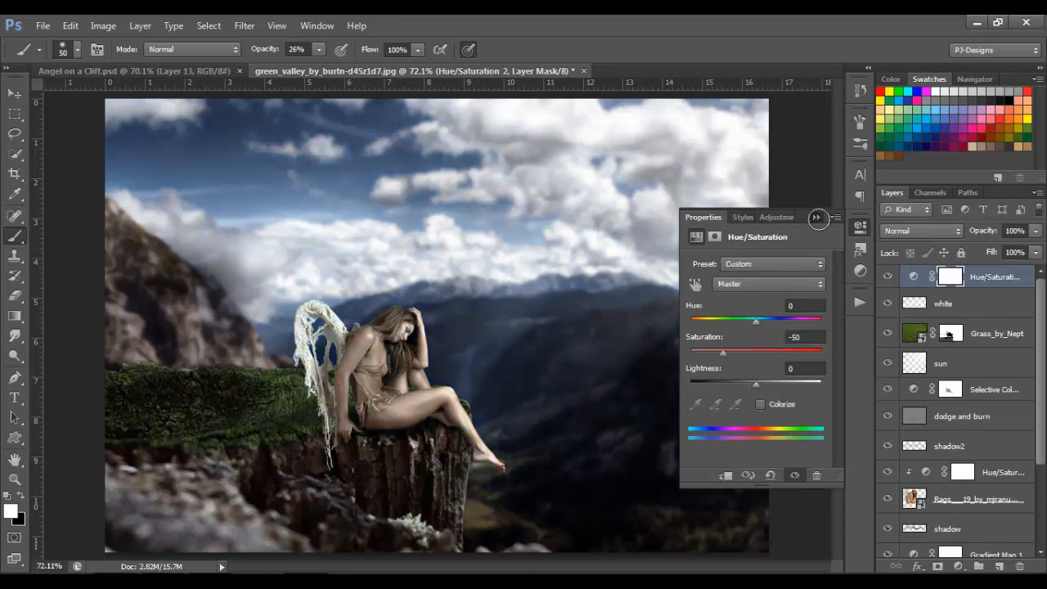
click(816, 217)
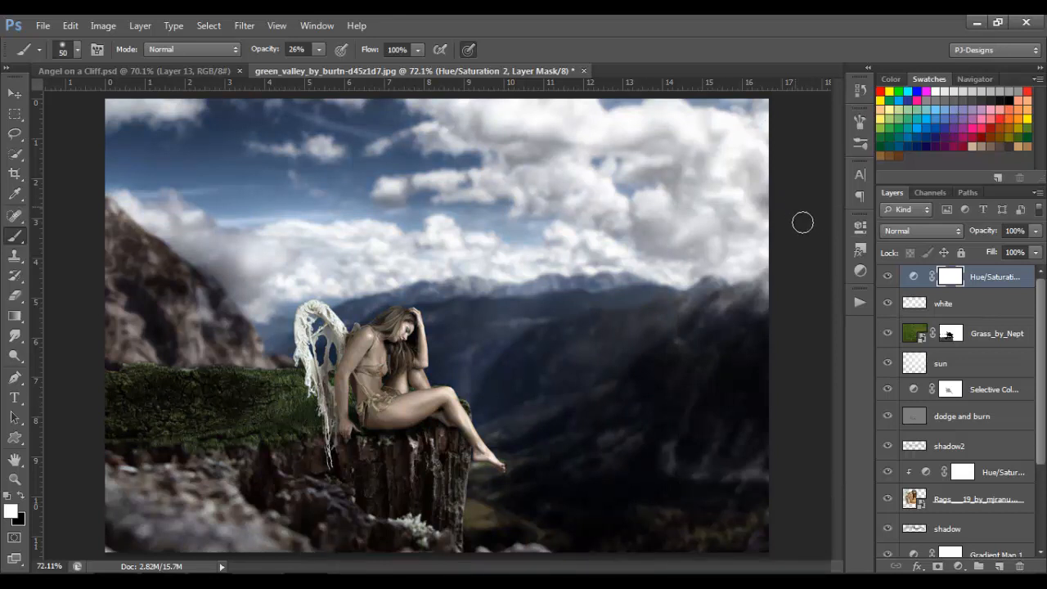
Add a new layer named gradient above the new Hue/Saturation adjustment layer
click(999, 566)
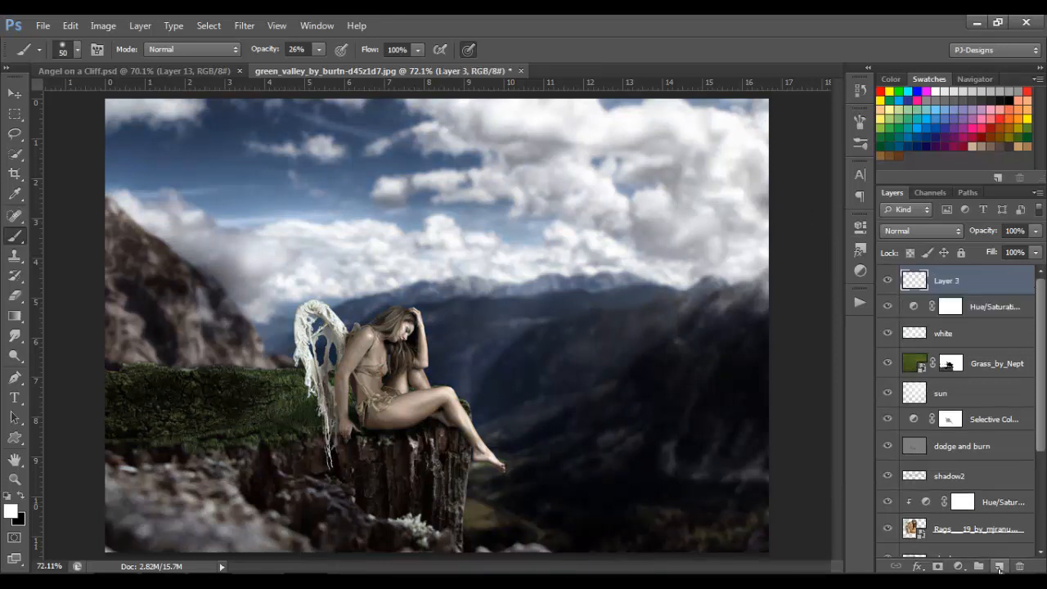
key(g)
key(r)
key(a)
key(d)
key(i)
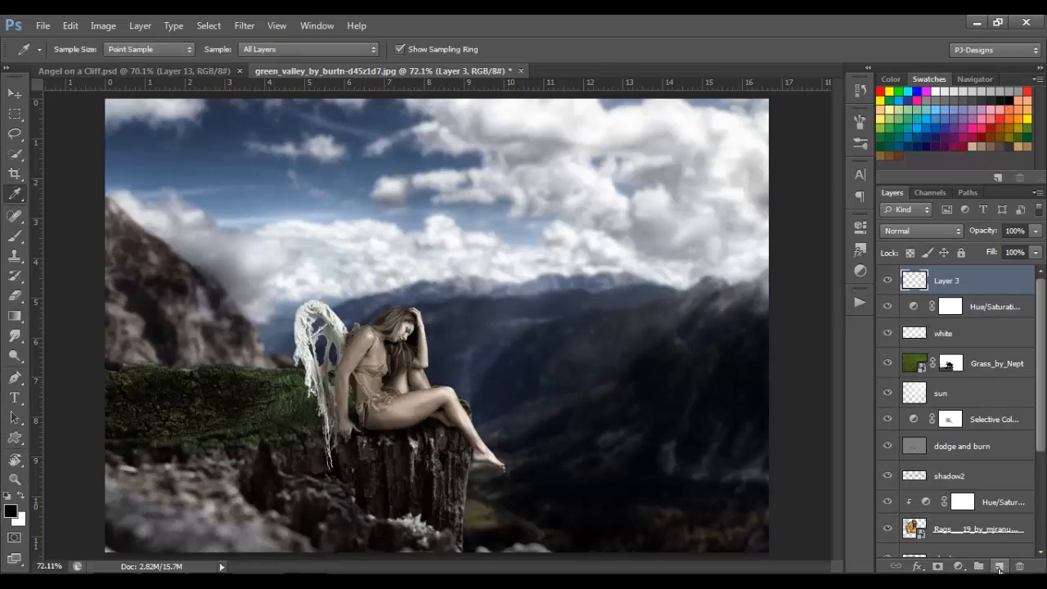
key(e)
key(t)
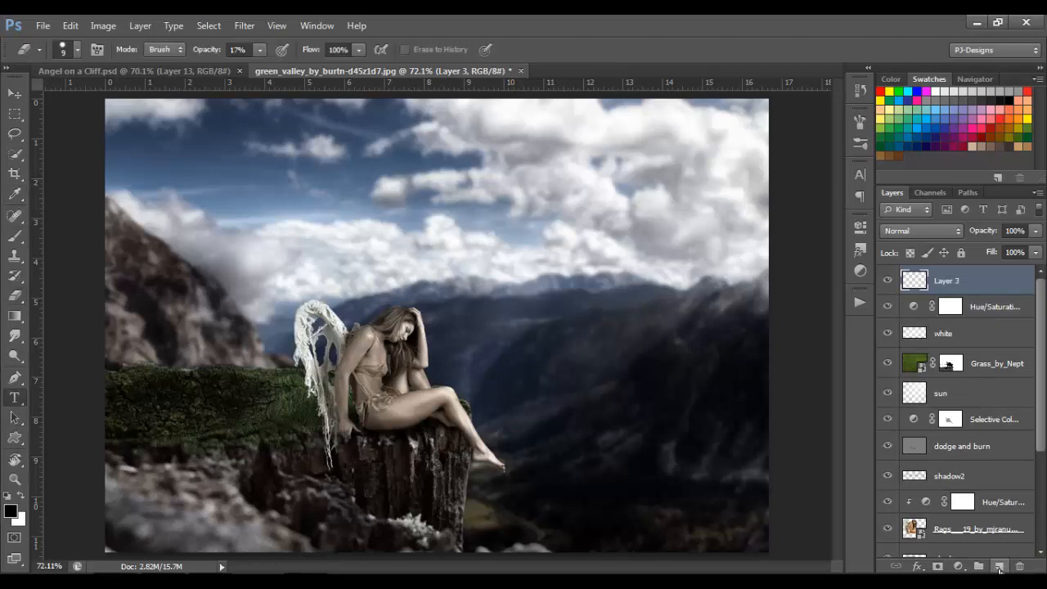
double_click(950, 283)
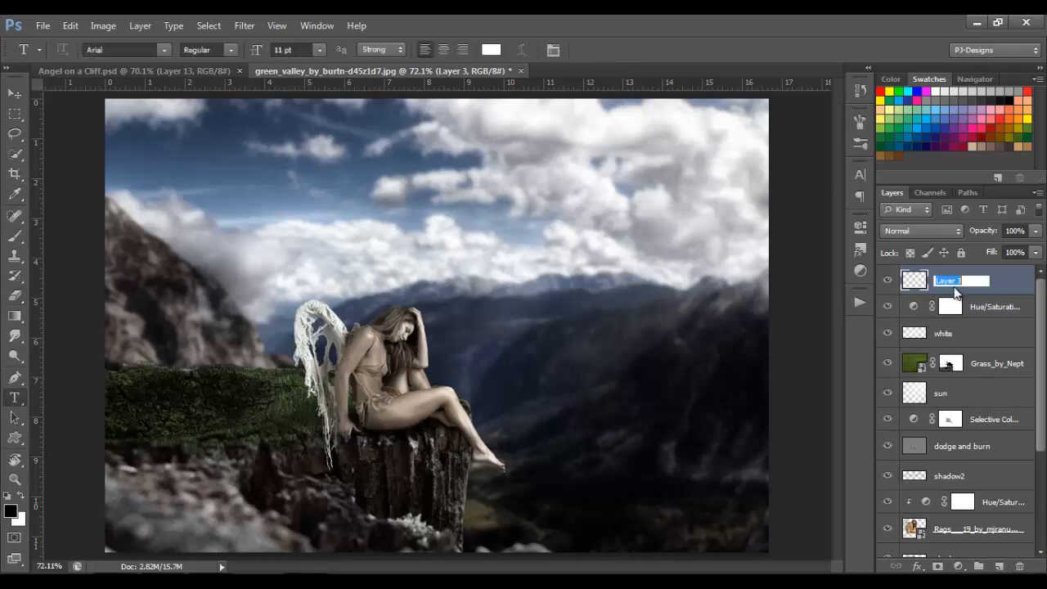
text(gradient)
key(Return)
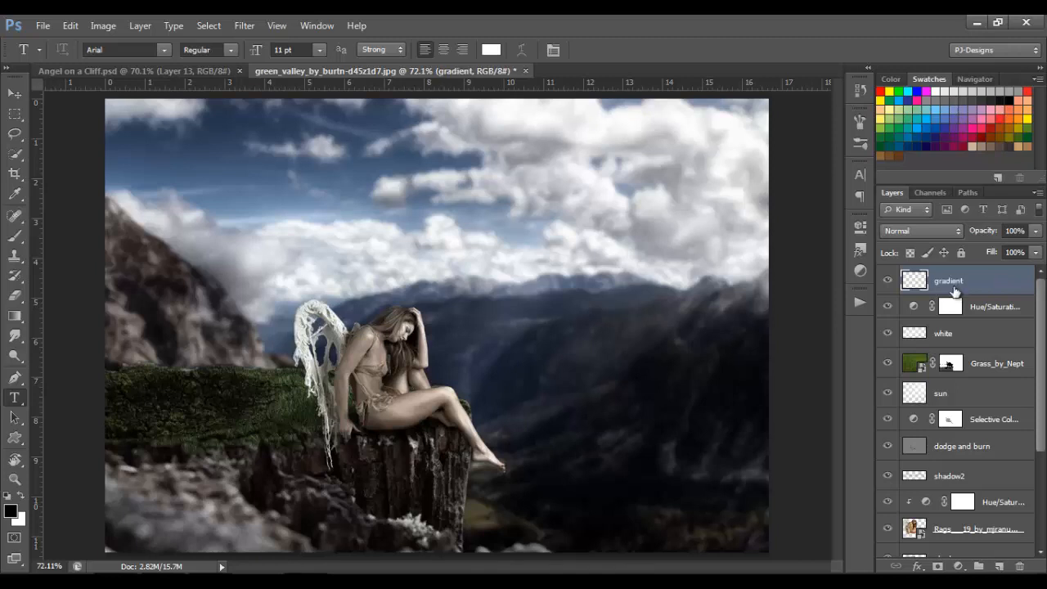
Edit the Gradient tool's black-to-white gradient and set its starting colour stop to dark blue 04364d
click(14, 316)
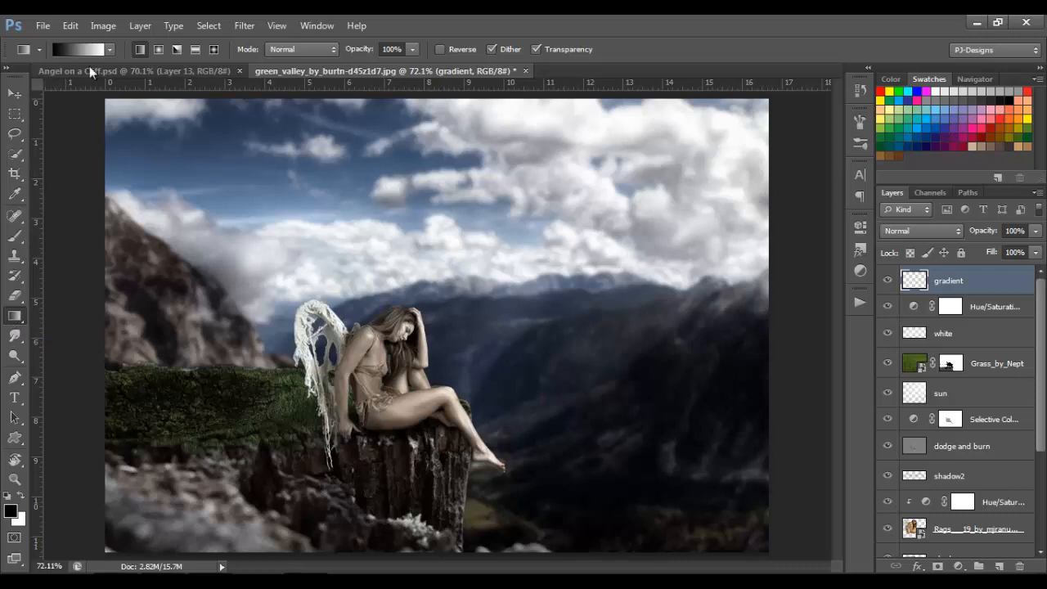
click(87, 50)
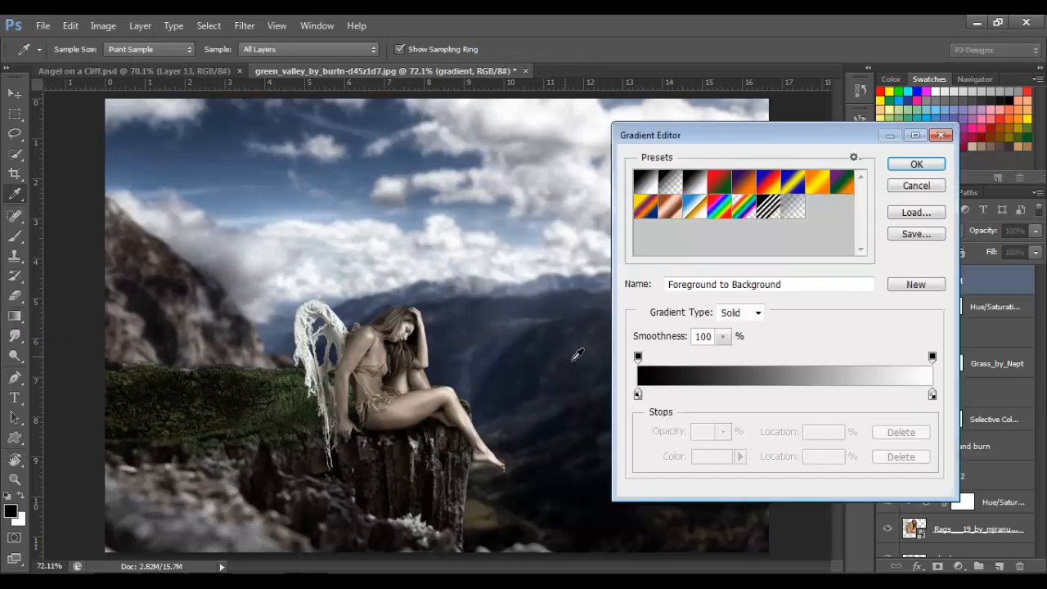
click(639, 391)
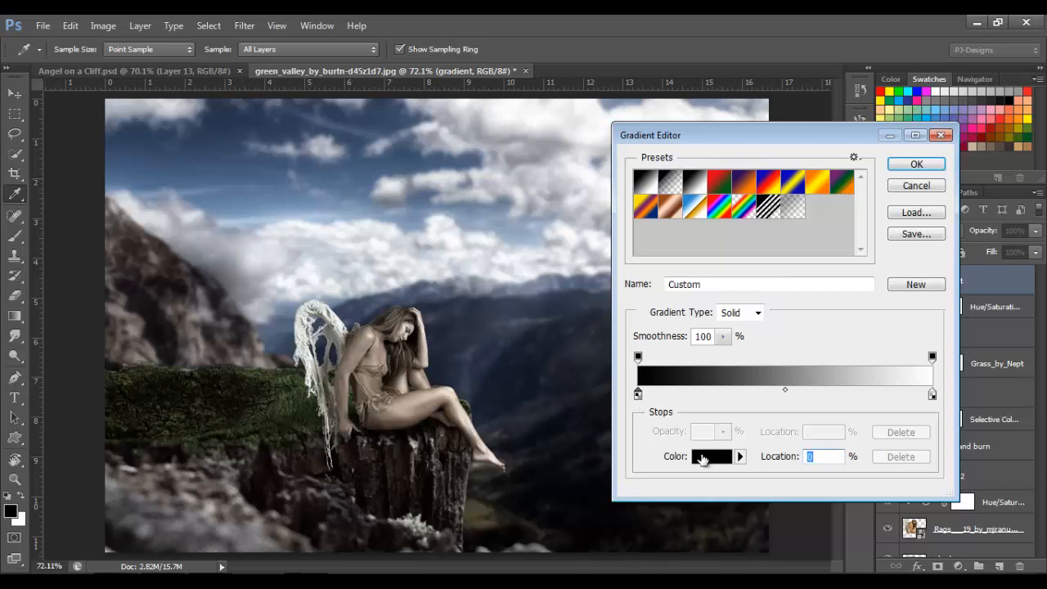
click(705, 456)
double_click(907, 425)
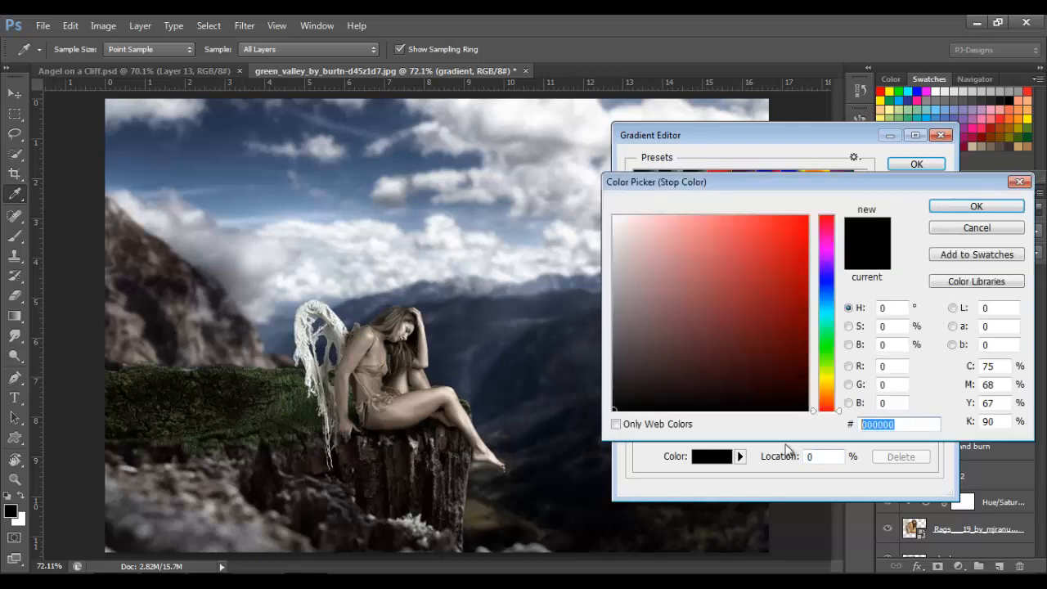
text(04364d)
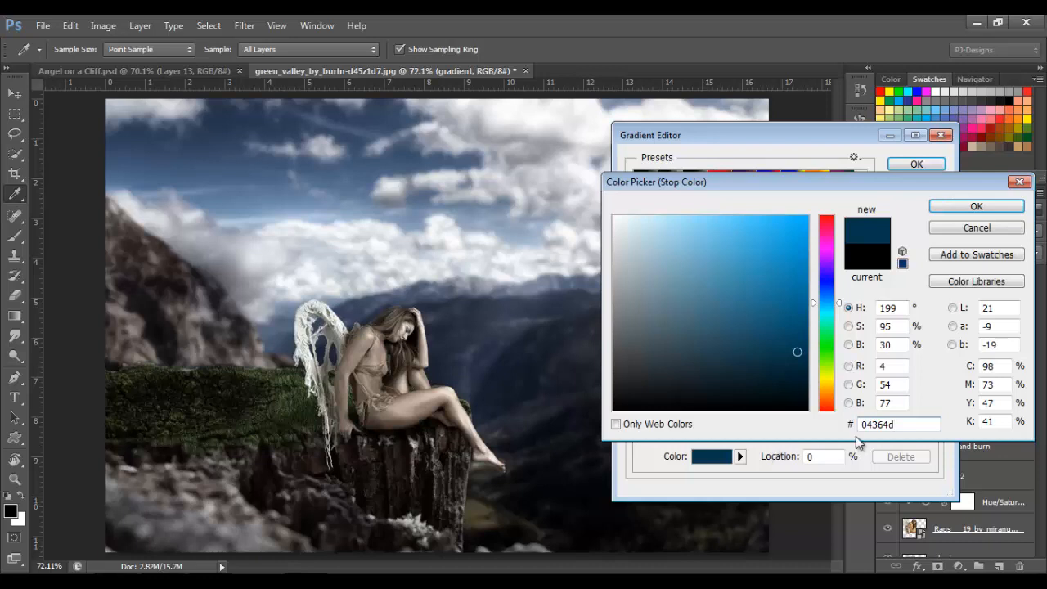
click(957, 211)
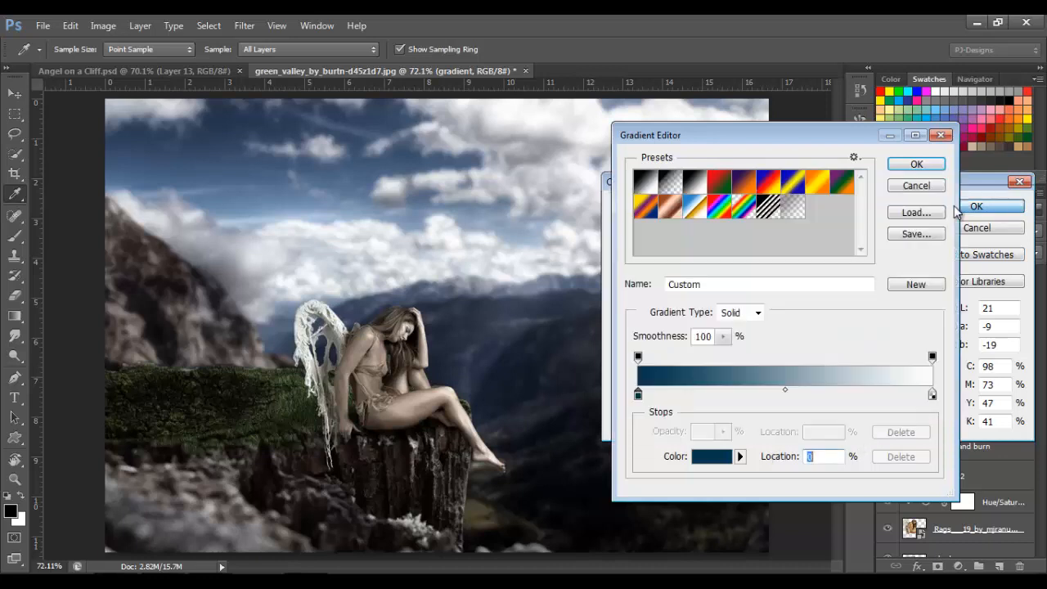
Set the gradient's end colour stop to orange e47409 and accept the custom gradient
click(933, 395)
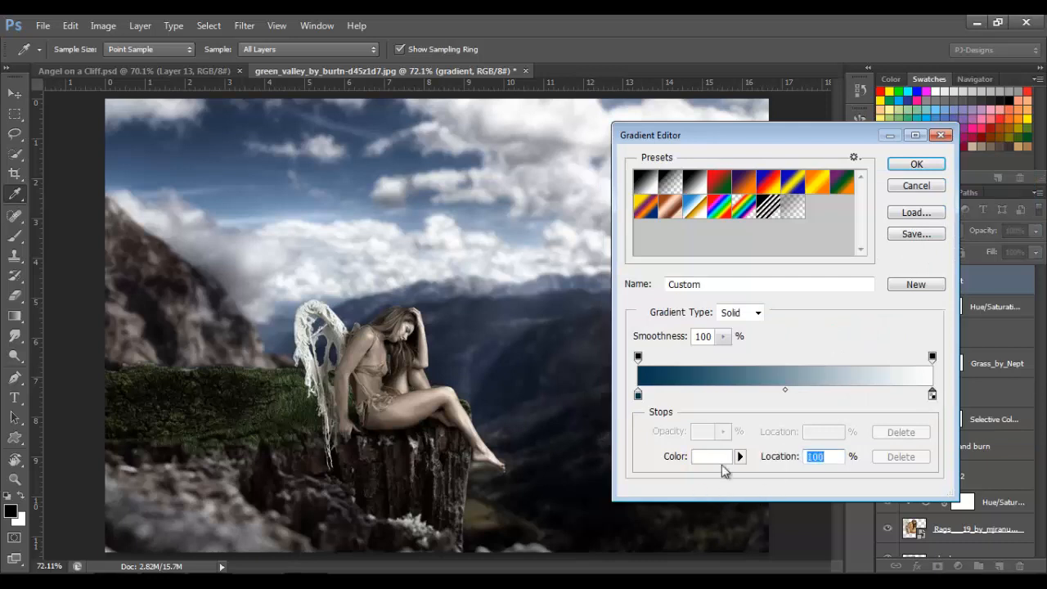
click(727, 462)
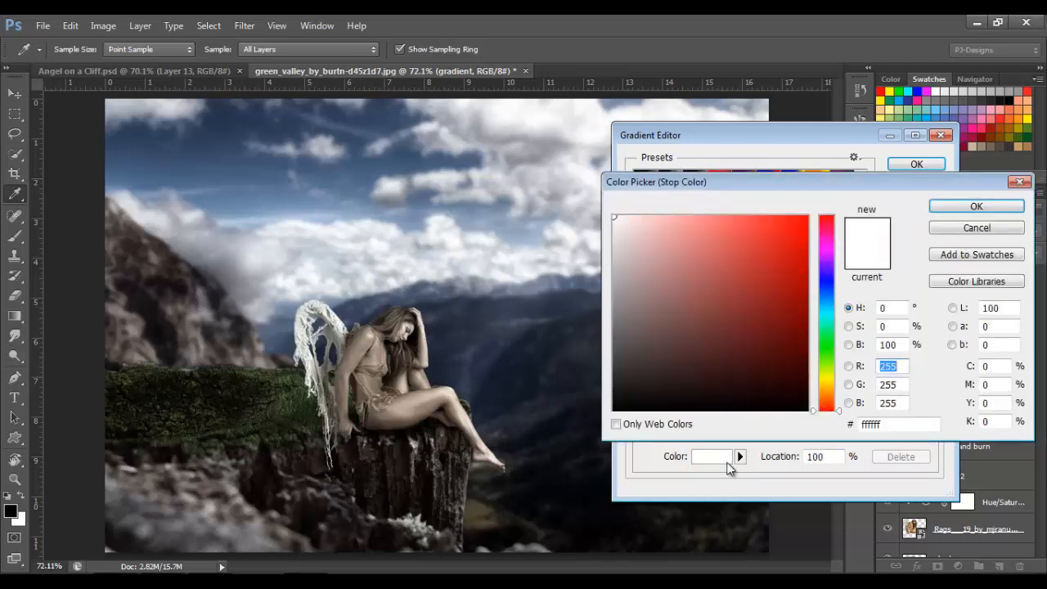
click(871, 423)
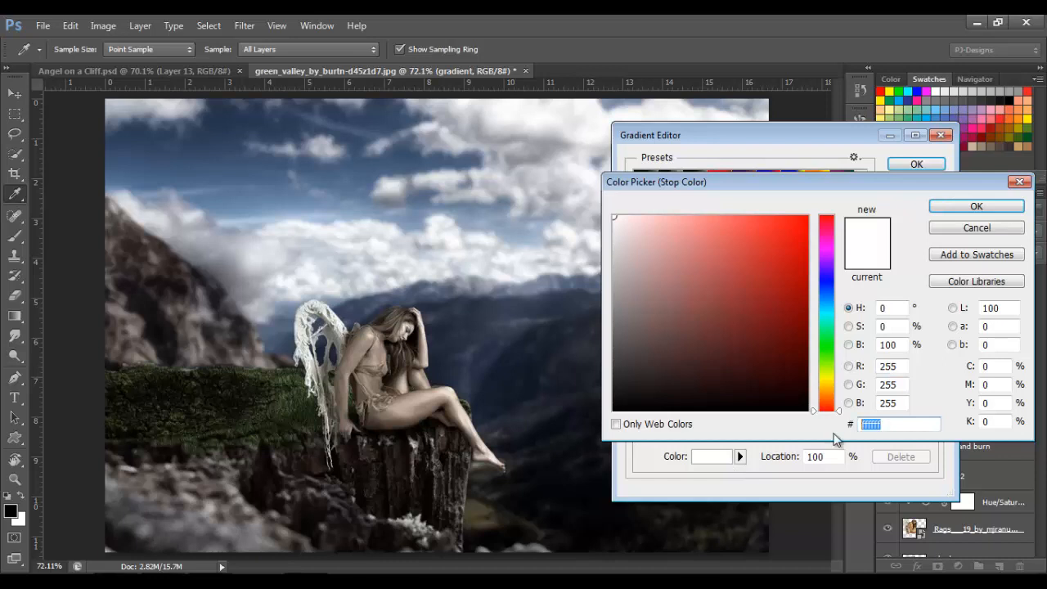
text(e47409)
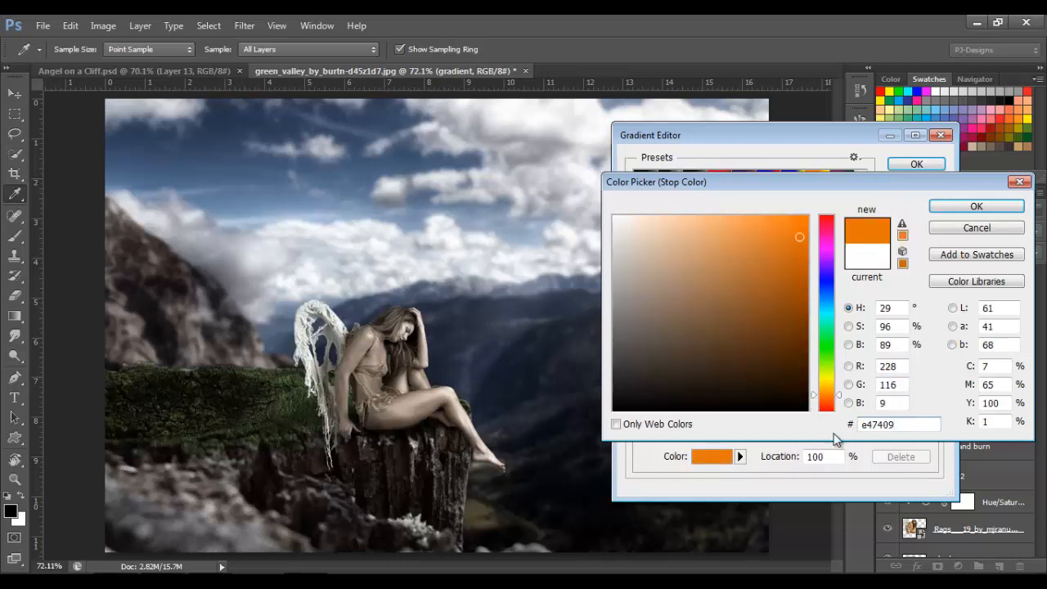
click(988, 206)
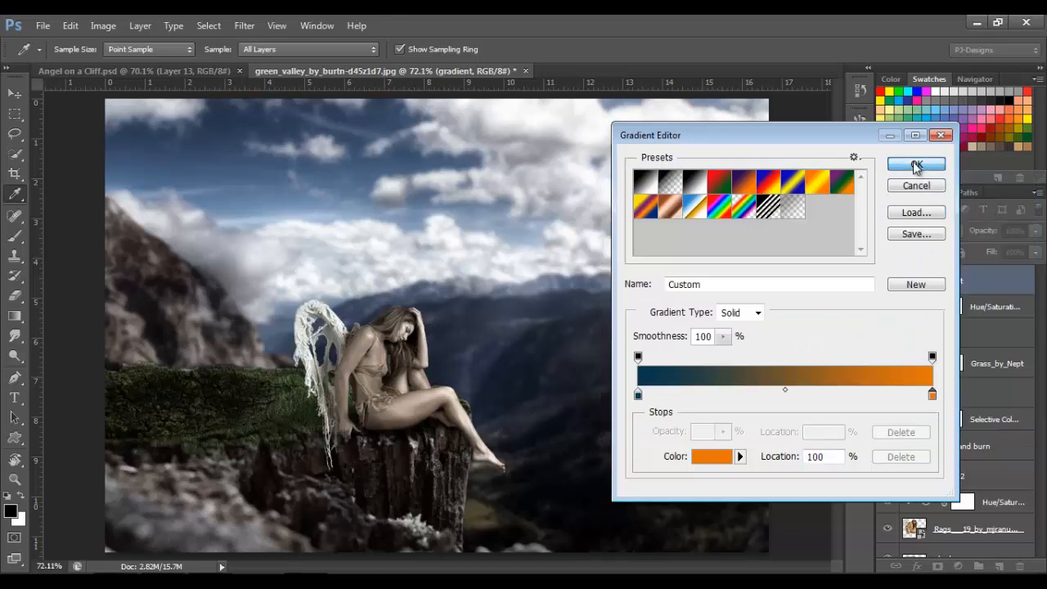
click(917, 166)
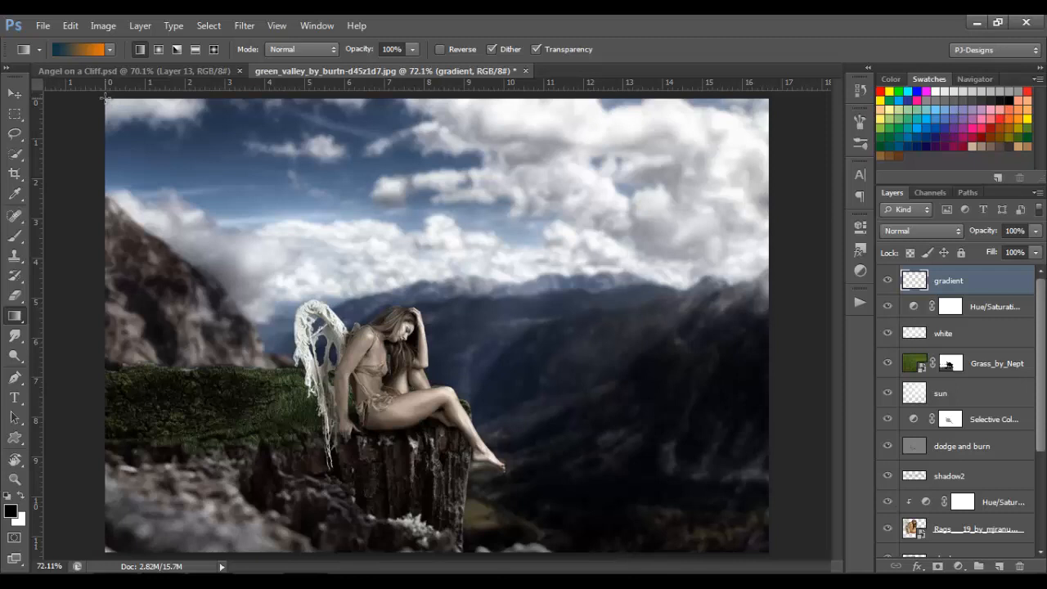
Fill the gradient layer diagonally from the image's upper-left corner to its lower-right corner, and blend it as Soft Light
drag(104, 96, 778, 552)
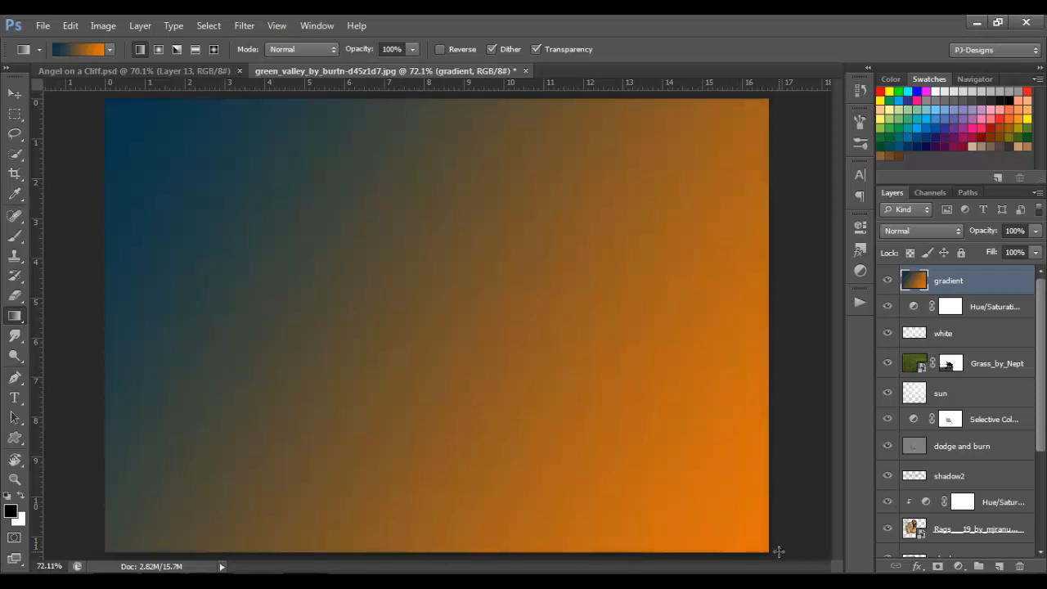
click(939, 231)
click(938, 219)
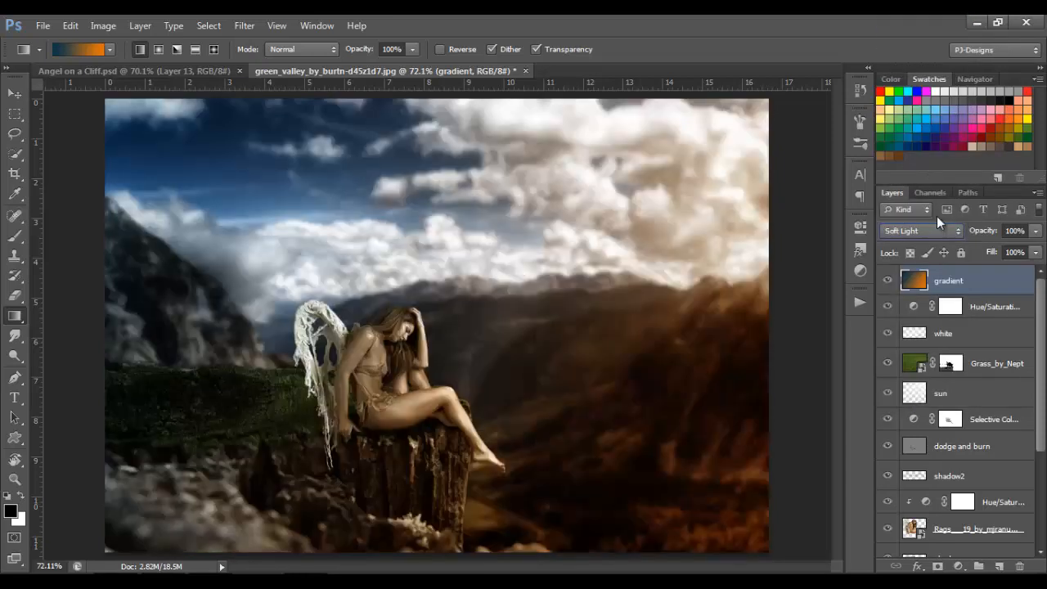
Add a mask to the gradient layer and paint it black over the valley and foreground rocks with an 80 px brush at 26% opacity
click(939, 567)
click(13, 236)
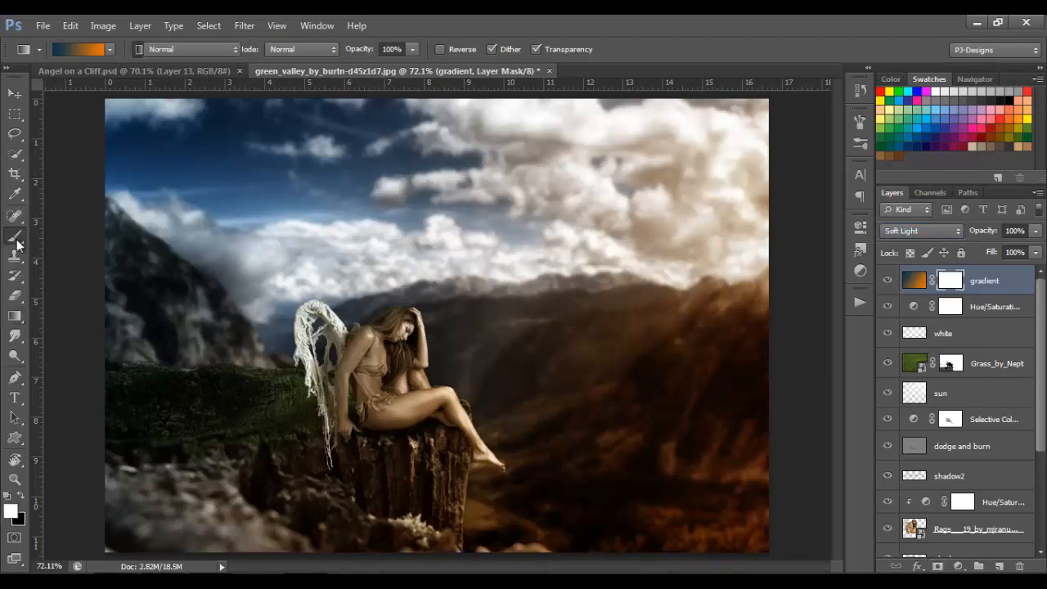
click(22, 496)
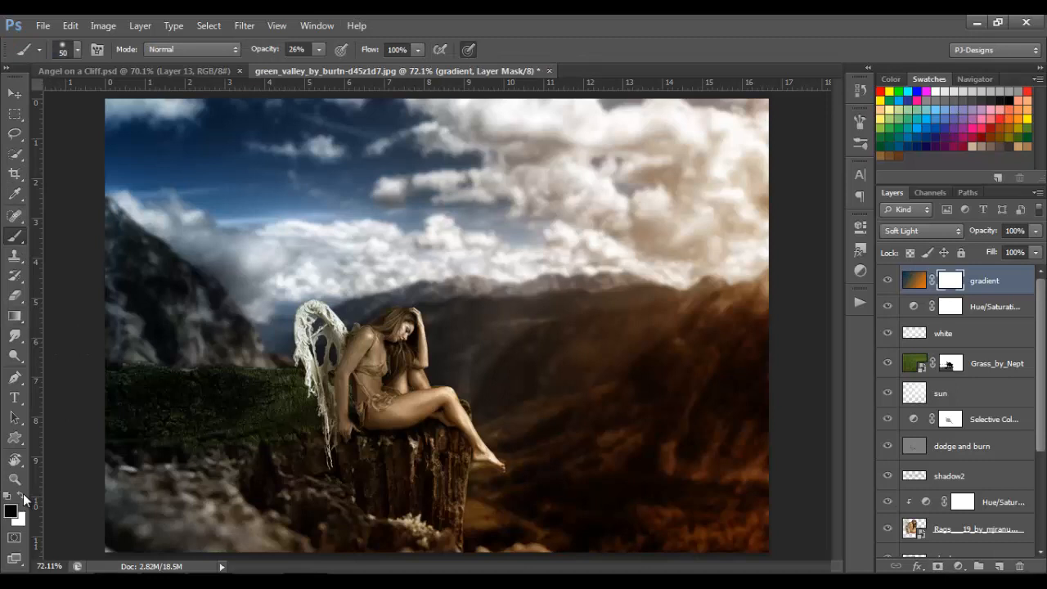
key(bracketright)
key(bracketright)
key(bracketright)
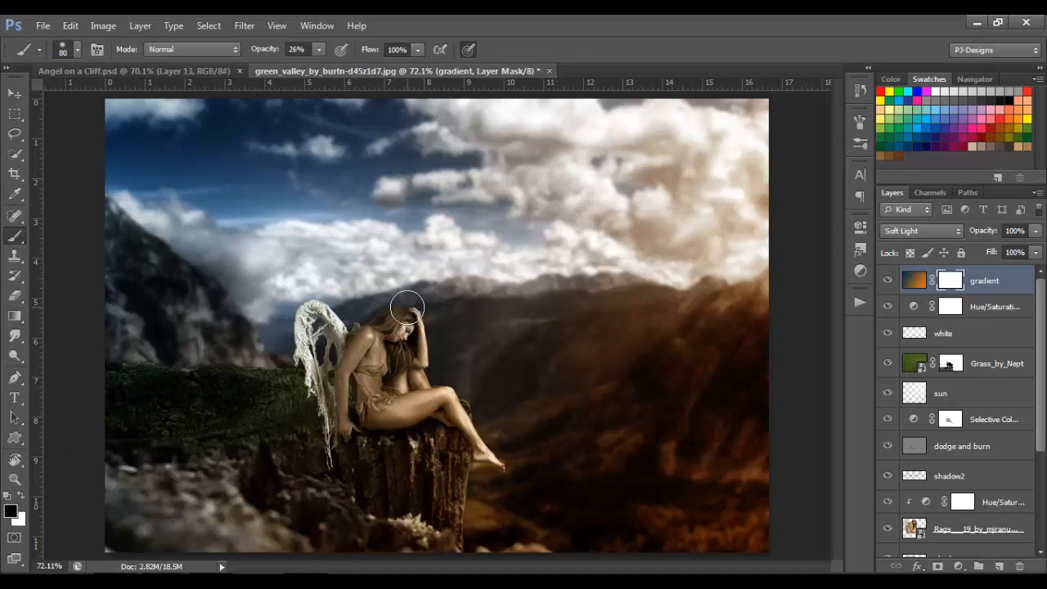
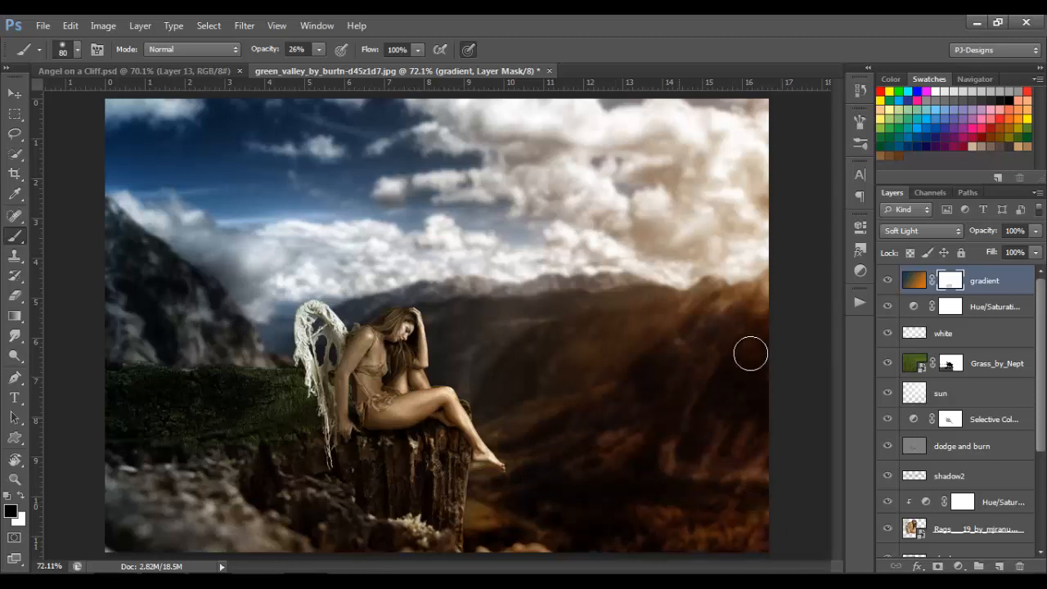
drag(746, 496, 748, 518)
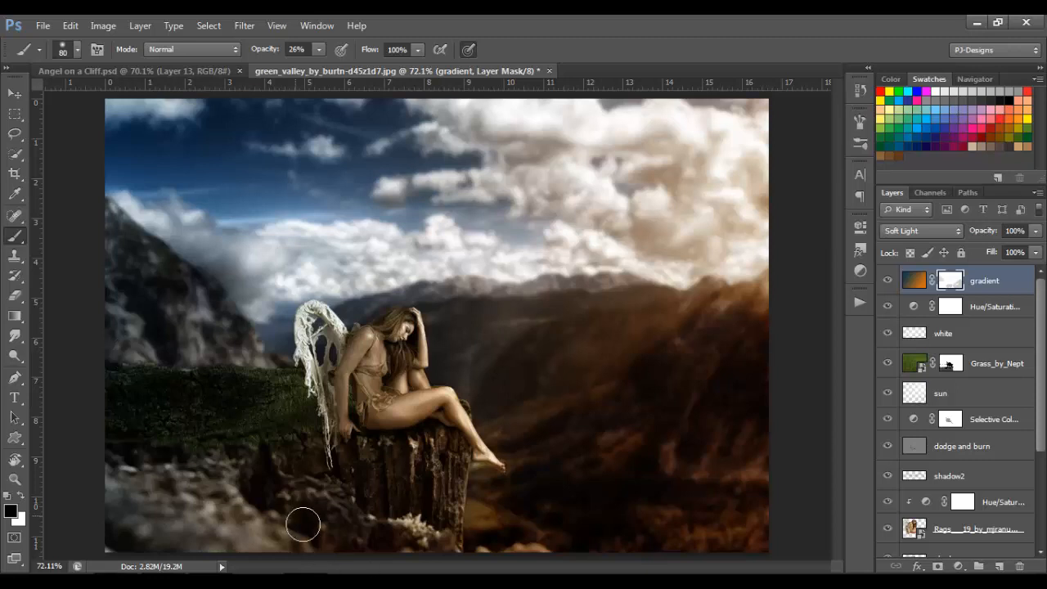
click(302, 526)
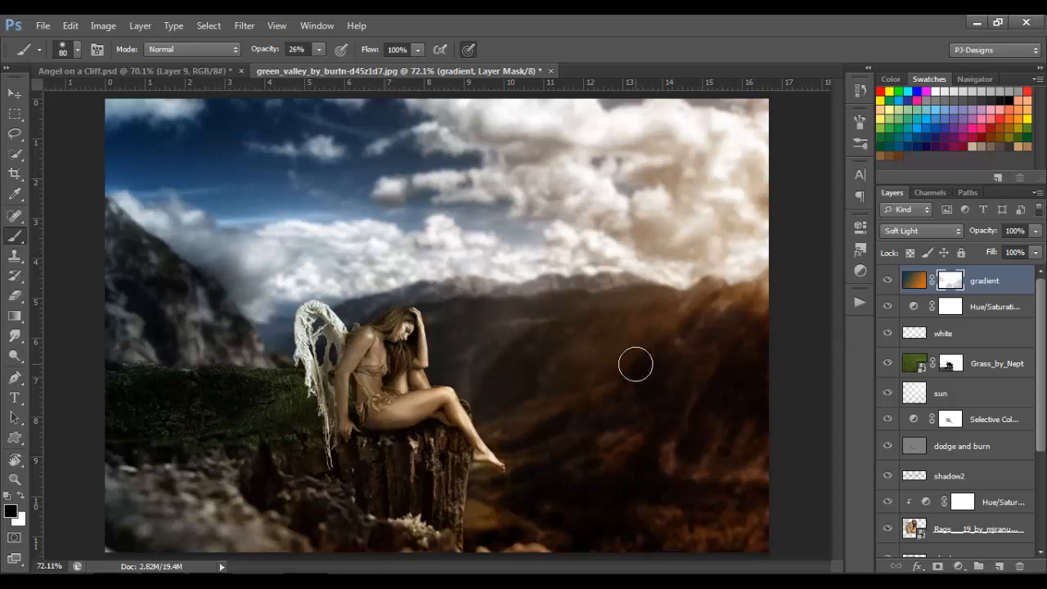
Add a new layer named brown above the gradient layer
click(999, 566)
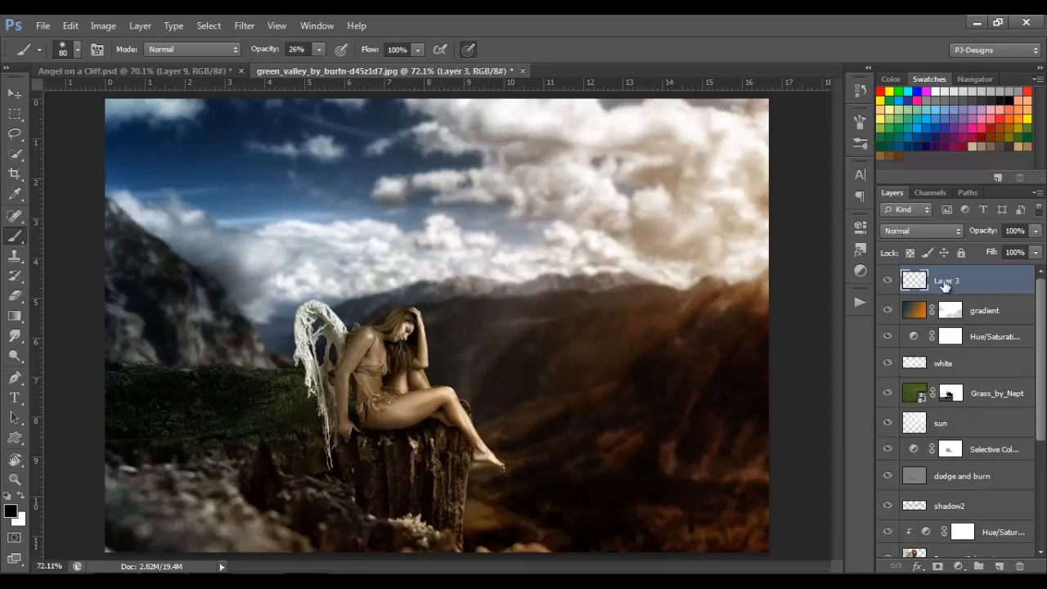
double_click(946, 280)
text(brown)
key(Return)
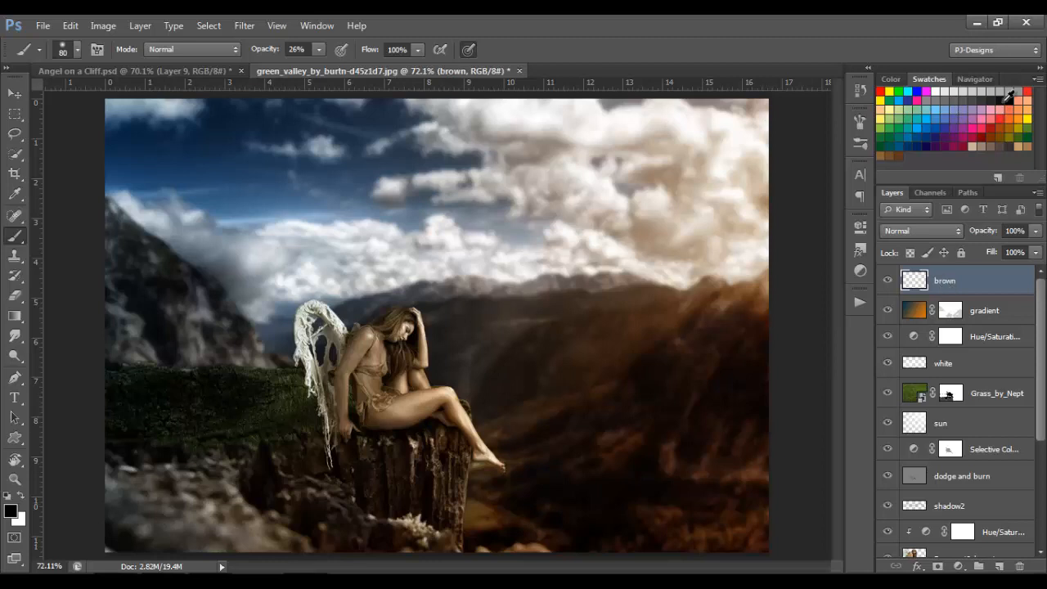
Paint the blurred rocks in the image's lower-left corner solid brown on the brown layer, using the brush at 100% opacity
click(900, 154)
click(319, 49)
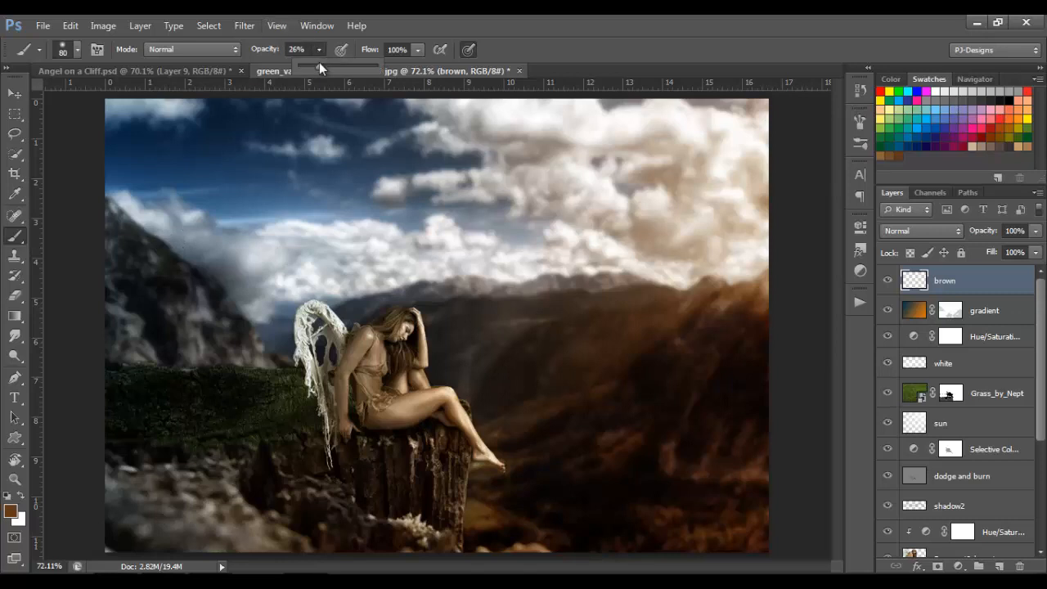
drag(319, 65, 377, 65)
mouse_move(117, 470)
mouse_down()
mouse_move(206, 477)
mouse_move(192, 478)
mouse_move(211, 482)
mouse_move(230, 517)
mouse_move(283, 547)
mouse_move(119, 549)
mouse_move(112, 487)
mouse_move(151, 523)
mouse_move(123, 516)
mouse_move(206, 517)
mouse_move(186, 533)
mouse_move(217, 476)
mouse_move(223, 493)
mouse_move(197, 489)
mouse_move(308, 563)
mouse_up()
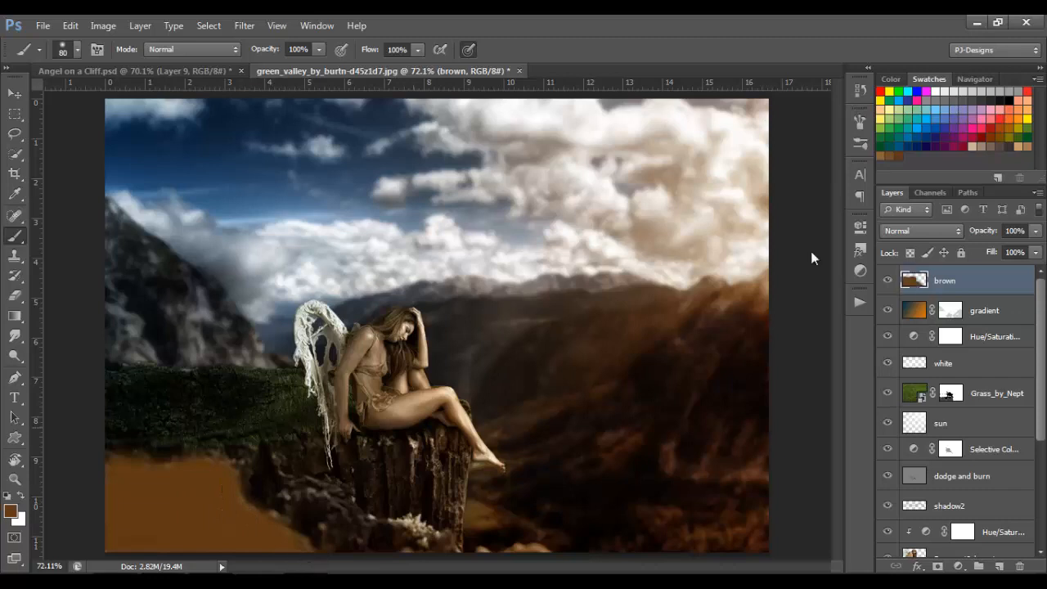
Blend the brown layer as Soft Light and lower its opacity to 73%
click(906, 231)
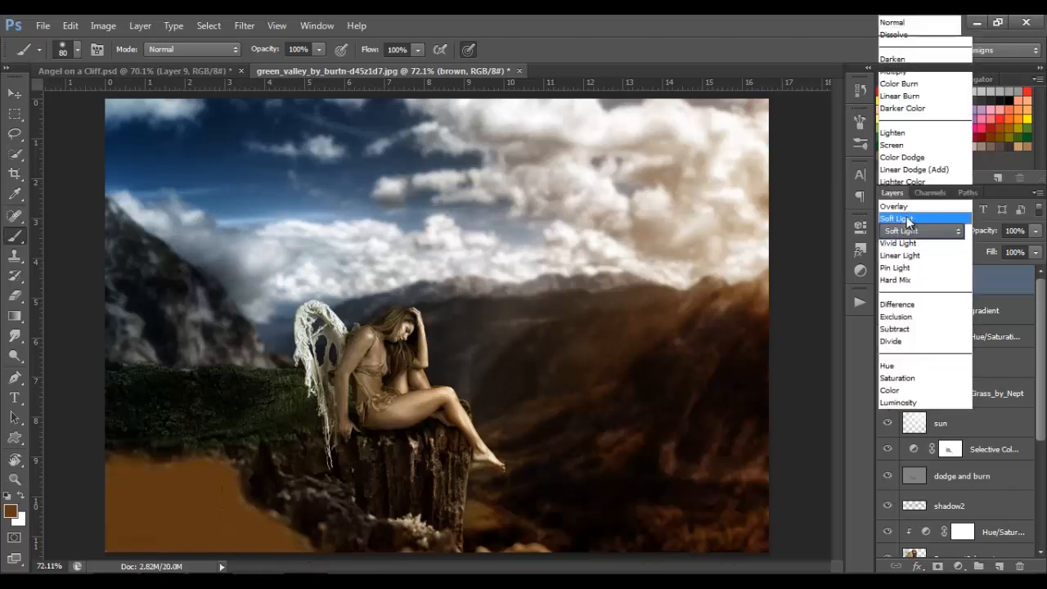
click(906, 216)
click(1035, 231)
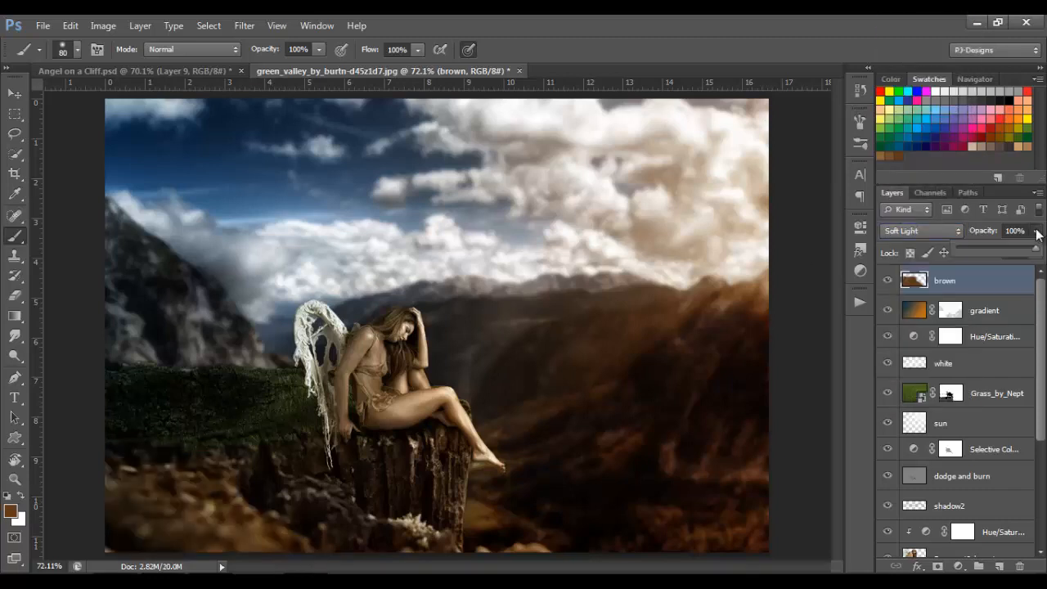
click(1015, 251)
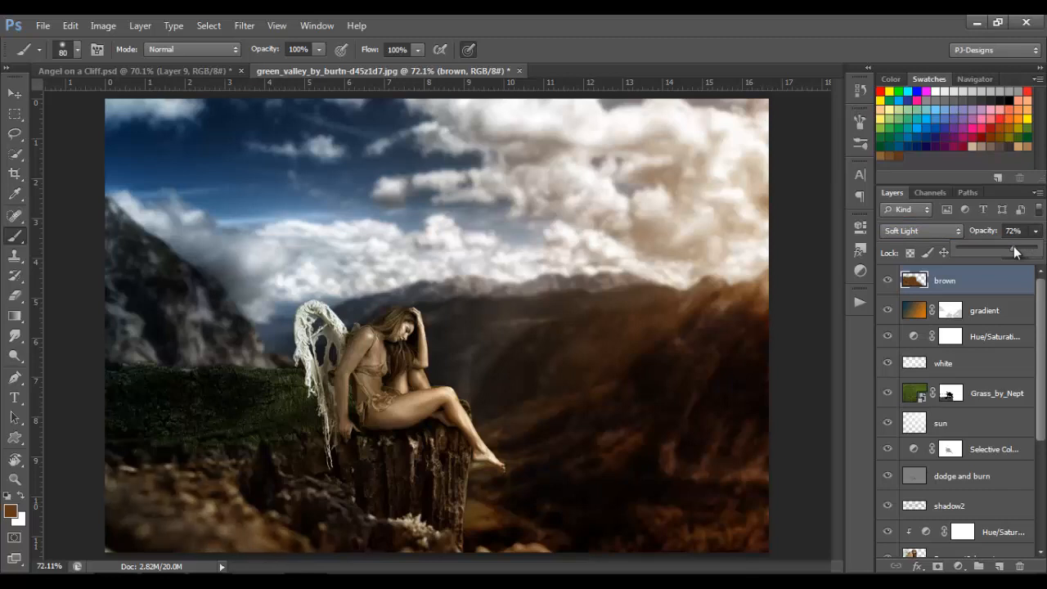
drag(1014, 251, 1016, 252)
click(840, 267)
click(16, 92)
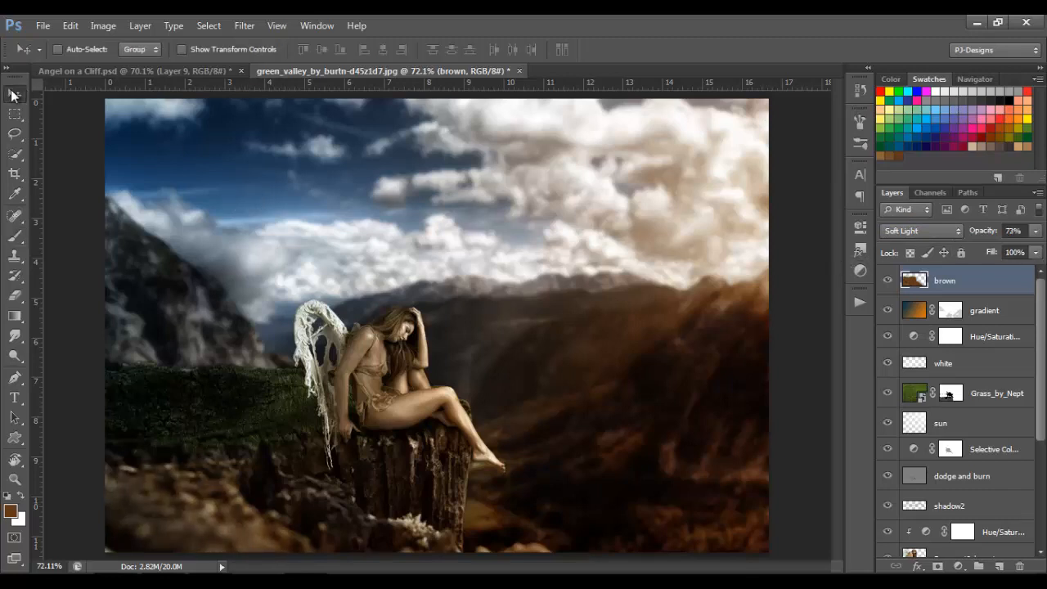
Add a Color Balance adjustment layer on top with midtones Cyan/Red -10, Magenta/Green 6 and Yellow/Blue -29
mouse_move(284, 562)
click(958, 566)
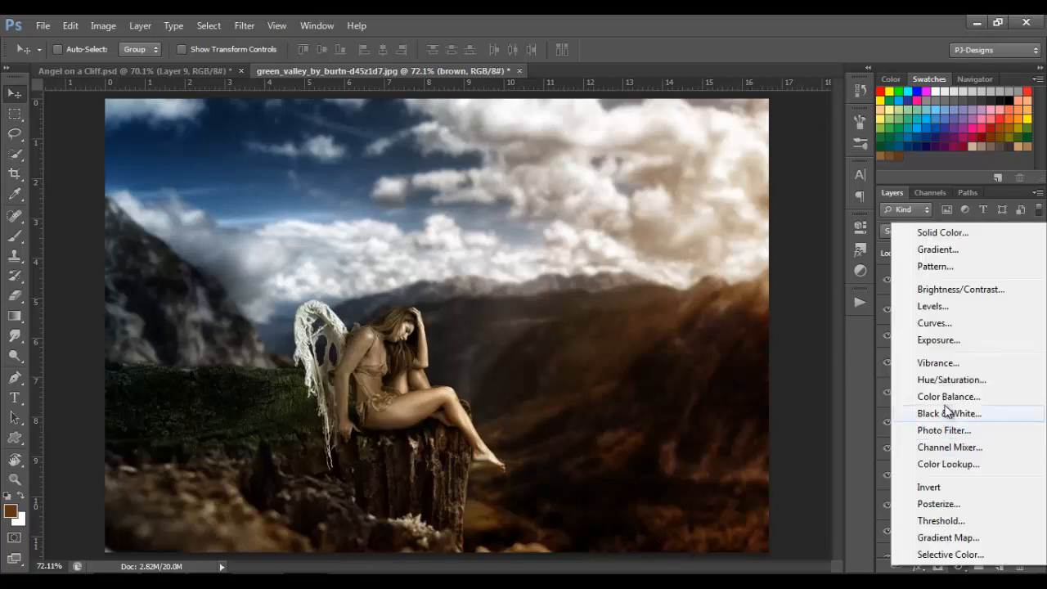
click(949, 397)
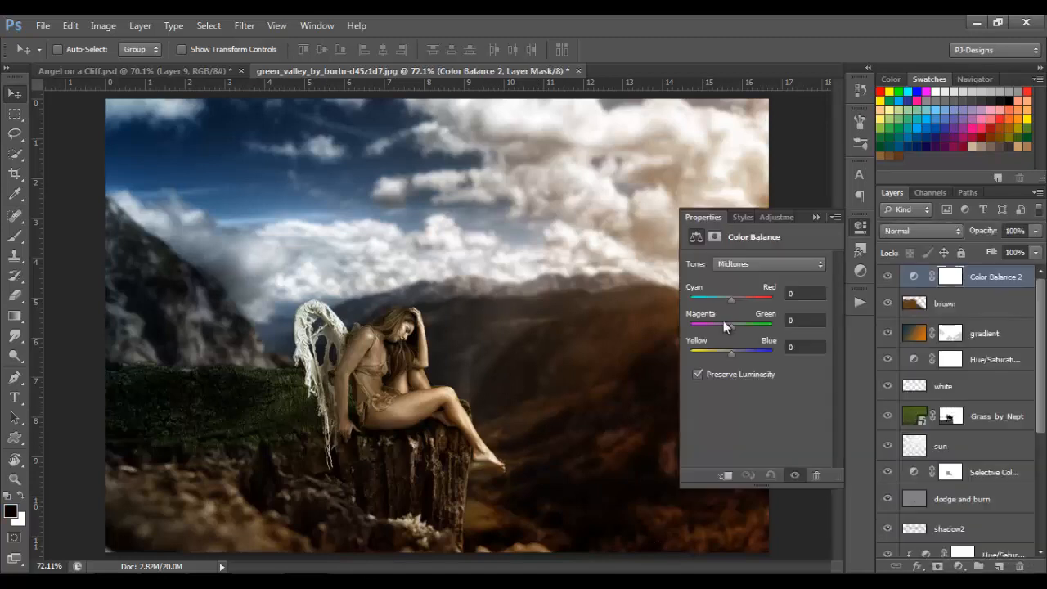
click(799, 292)
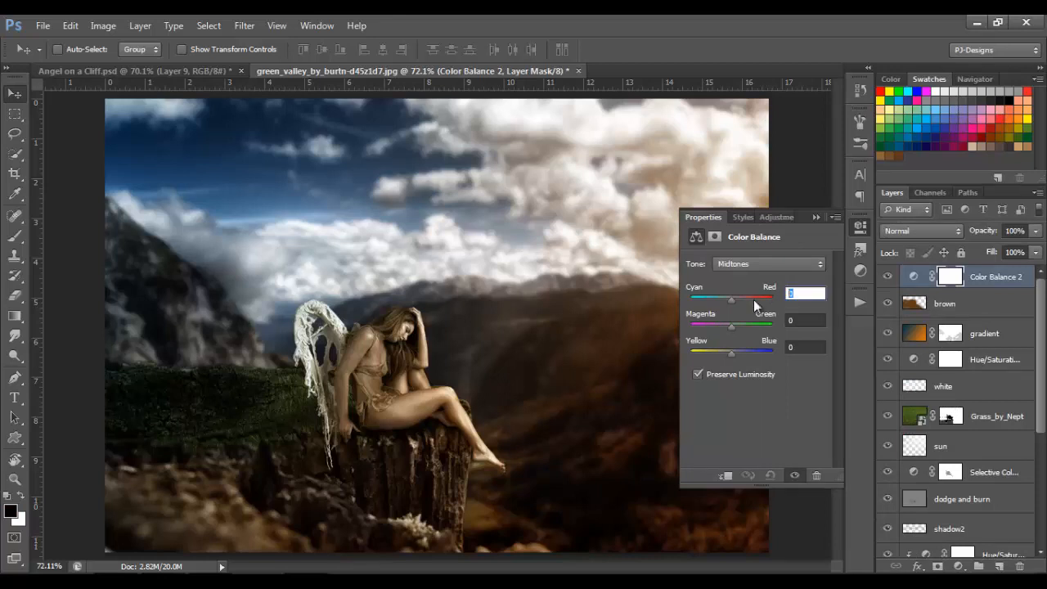
text(-10)
key(Tab)
text(6)
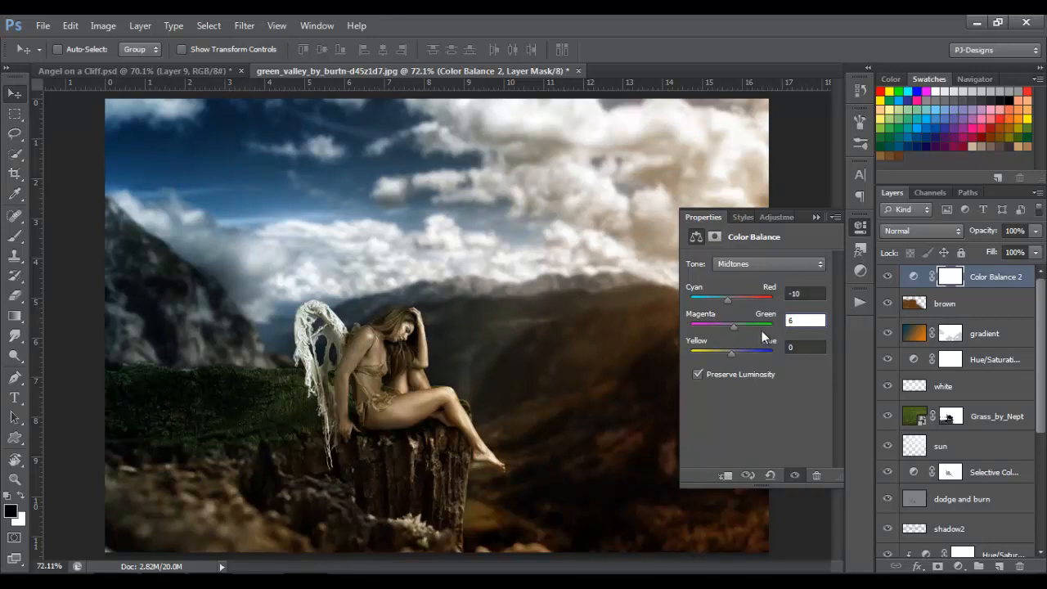
key(Tab)
text(-29)
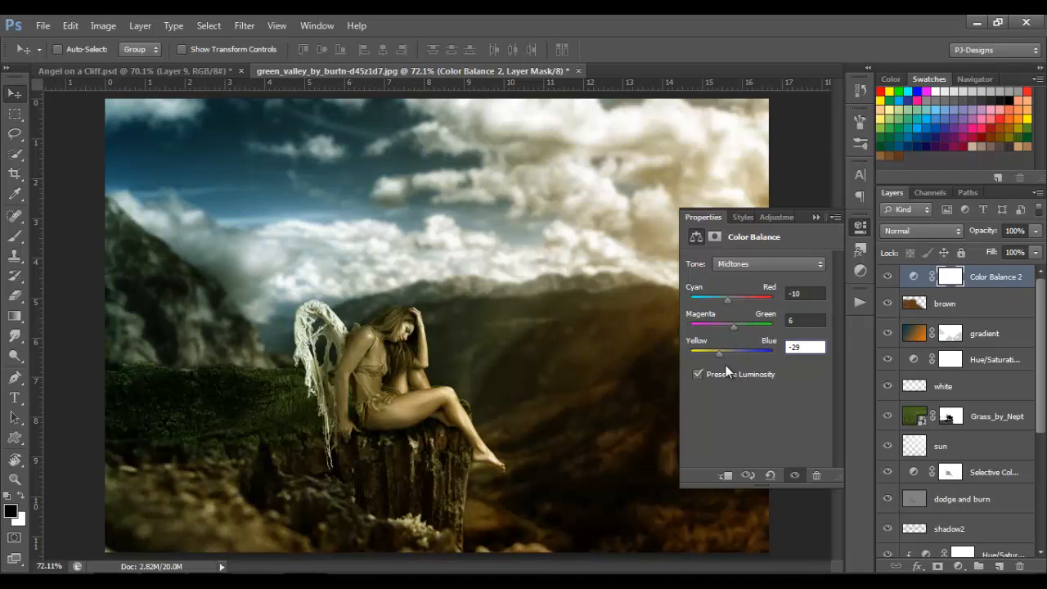
click(815, 217)
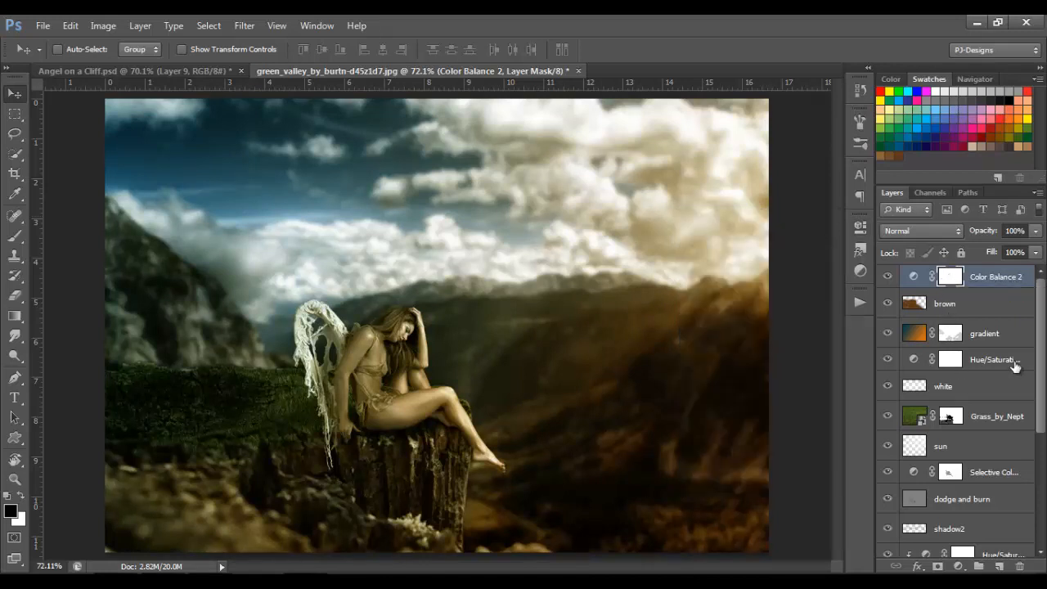
Load the outline of the angel layer as a selection, keeping the new Color Balance mask active
scroll(1042, 368, down, 5)
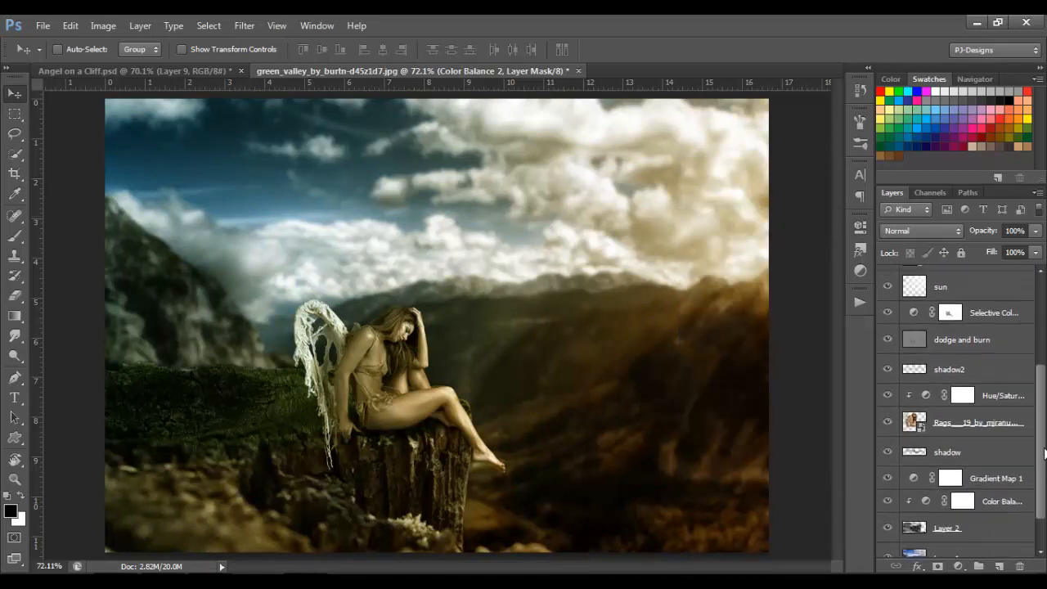
ctrl+click(910, 415)
drag(1040, 419, 1044, 311)
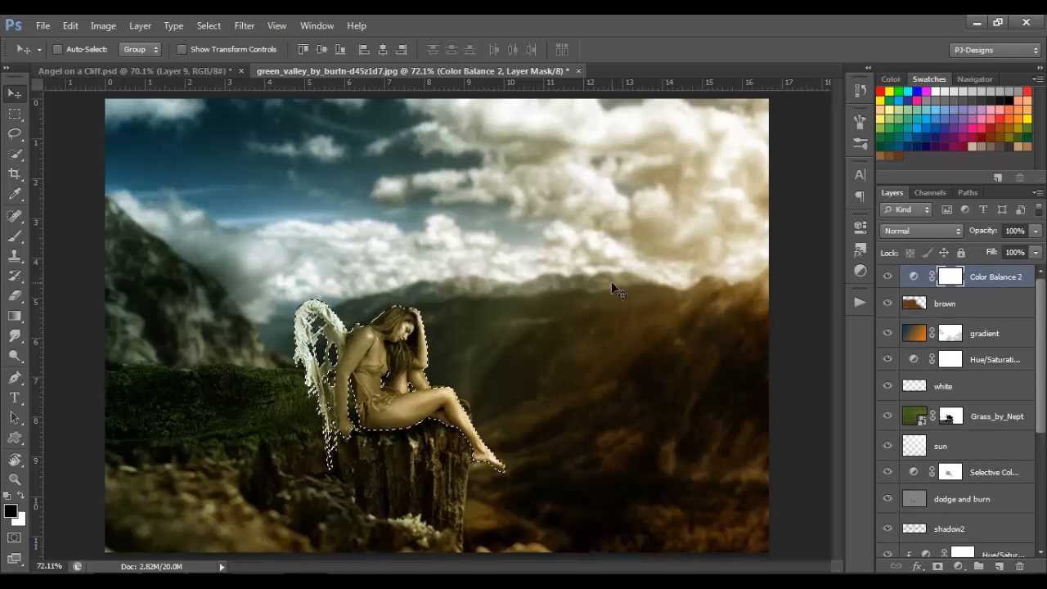
Paint black at 35% opacity over the selected angel on the Color Balance mask to reduce the tint, and deselect
click(14, 237)
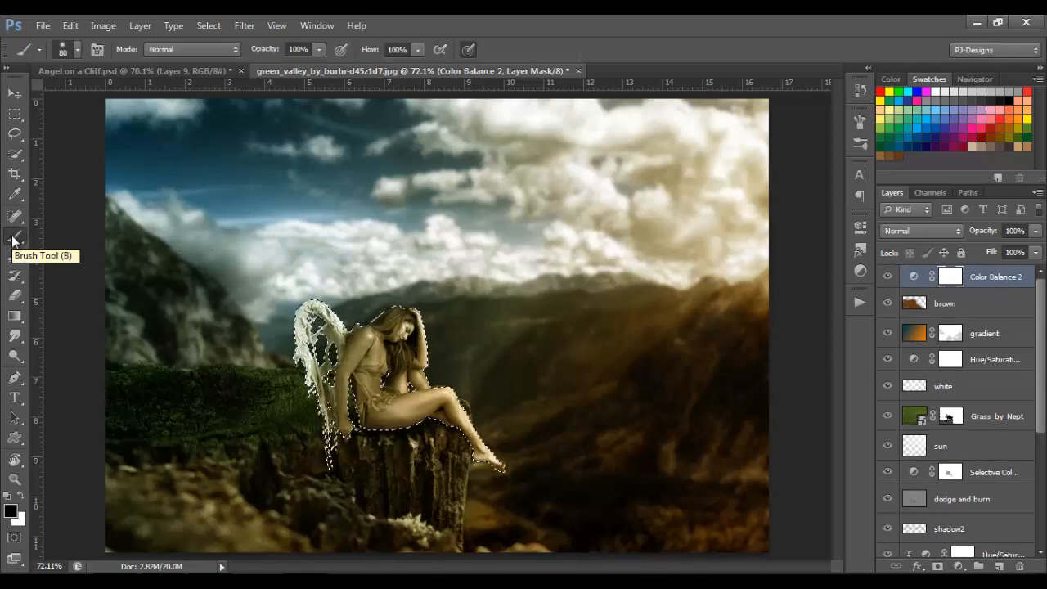
click(316, 49)
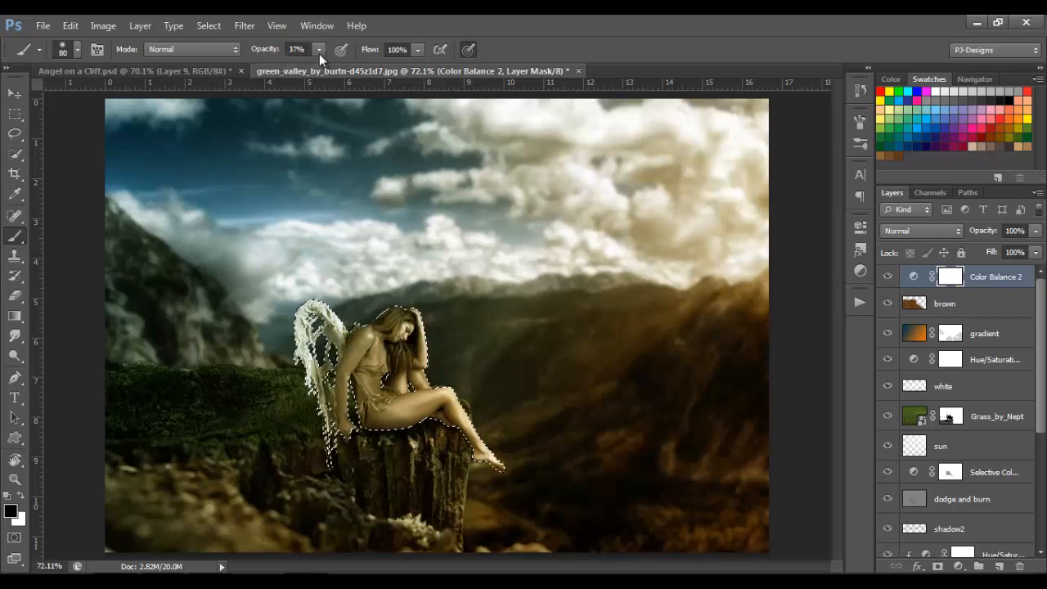
click(319, 49)
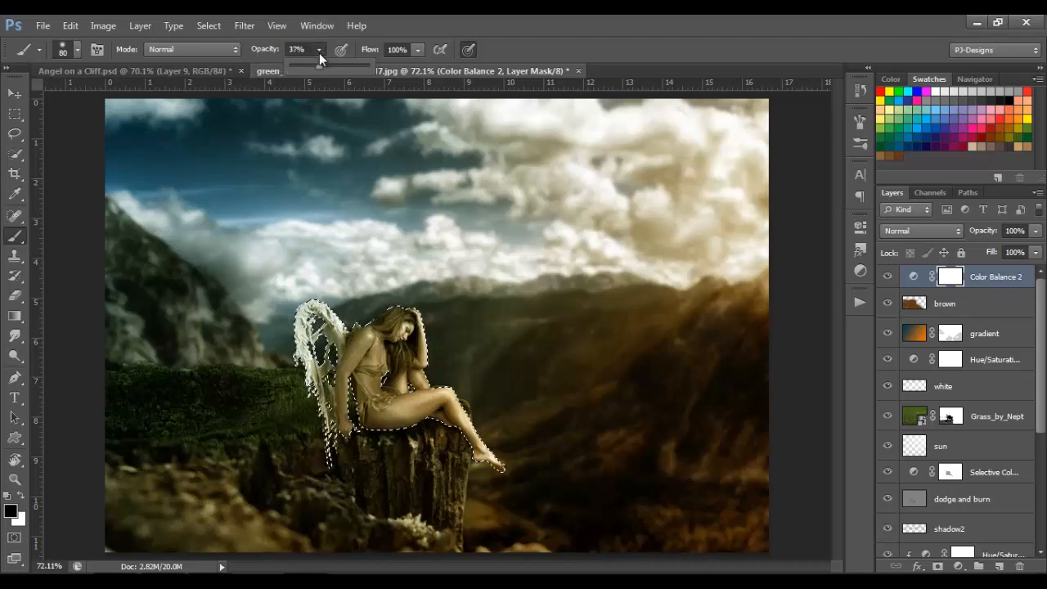
drag(318, 67, 315, 67)
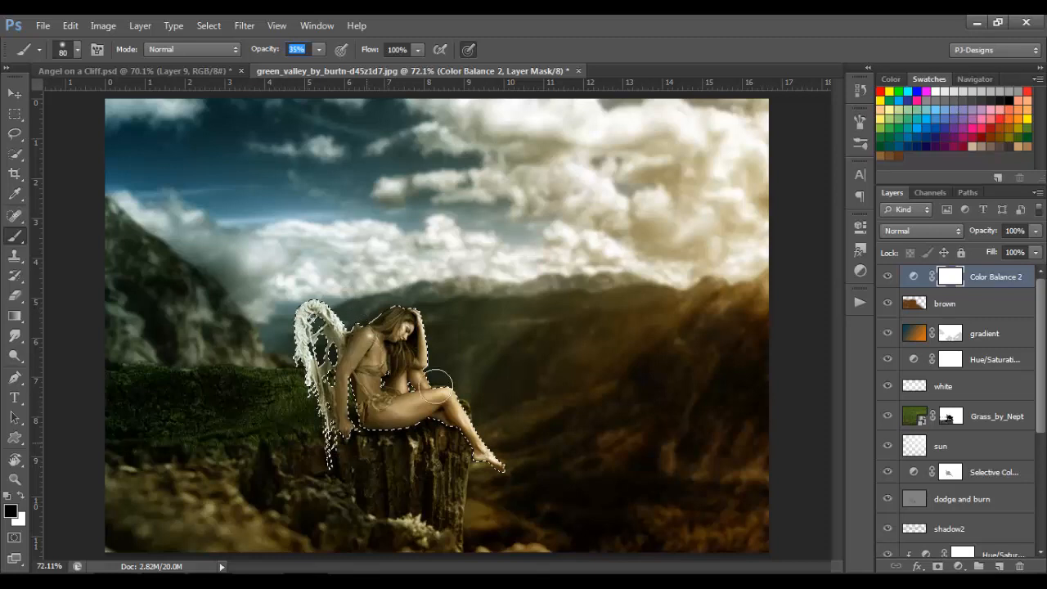
drag(325, 356, 324, 355)
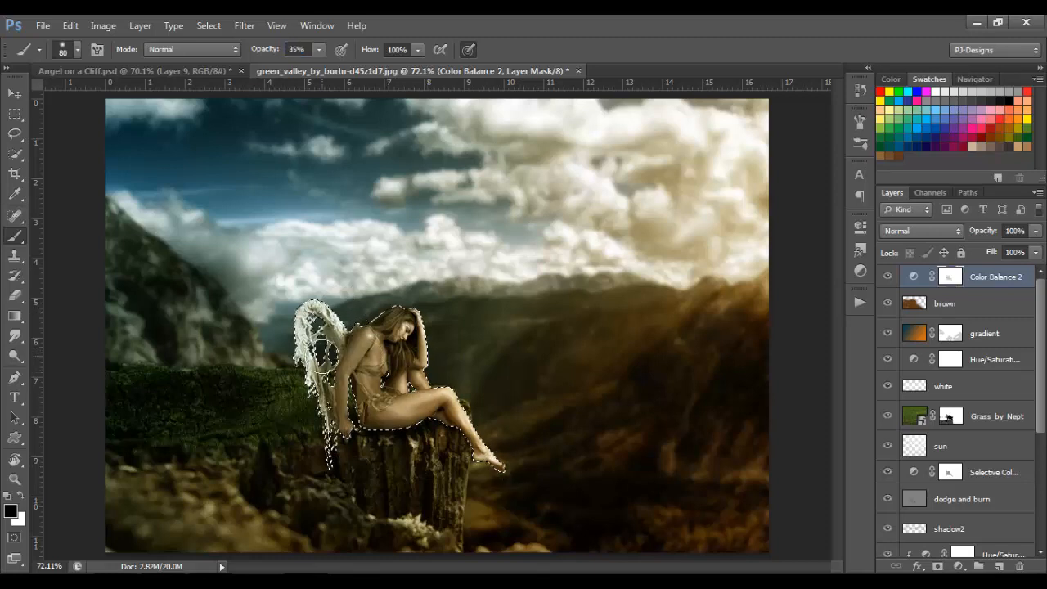
key(ctrl+d)
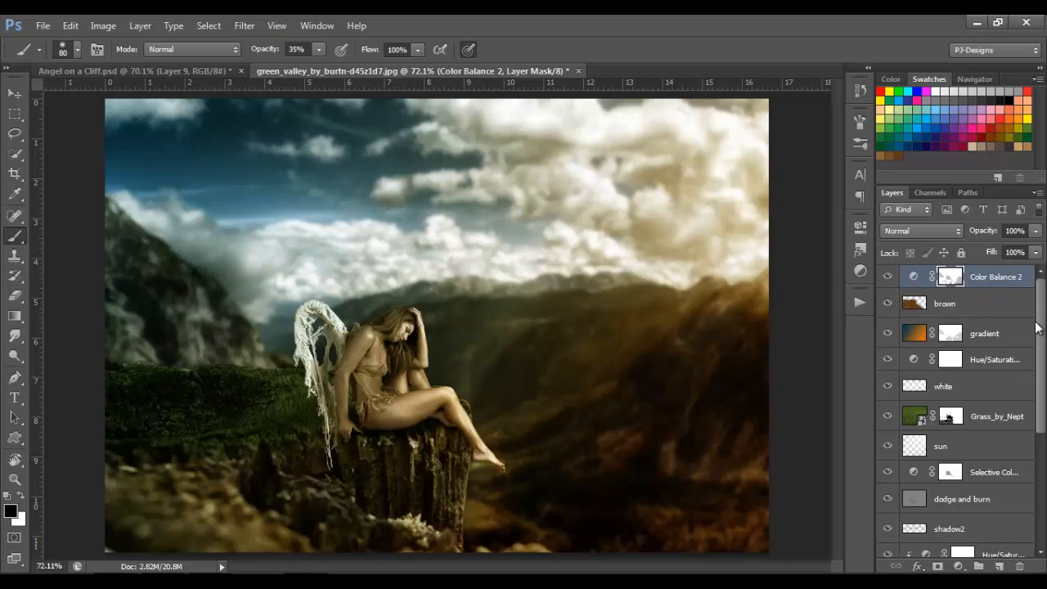
Stamp all visible layers into a new top layer and sharpen it with Unsharp Mask at amount 85%, radius 1.0 pixels and threshold 4
key(ctrl+shift+alt+e)
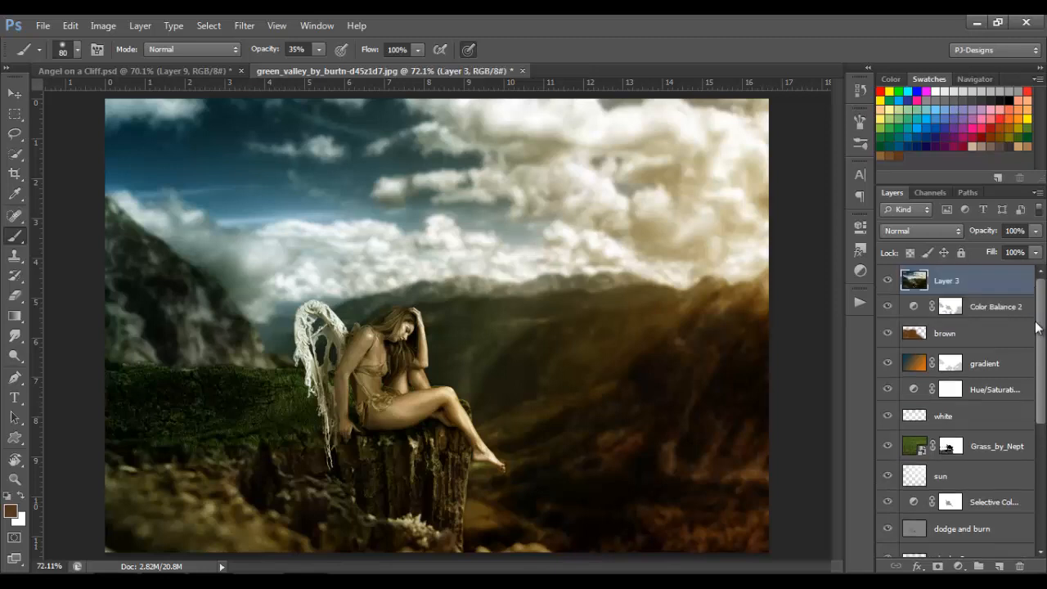
click(235, 25)
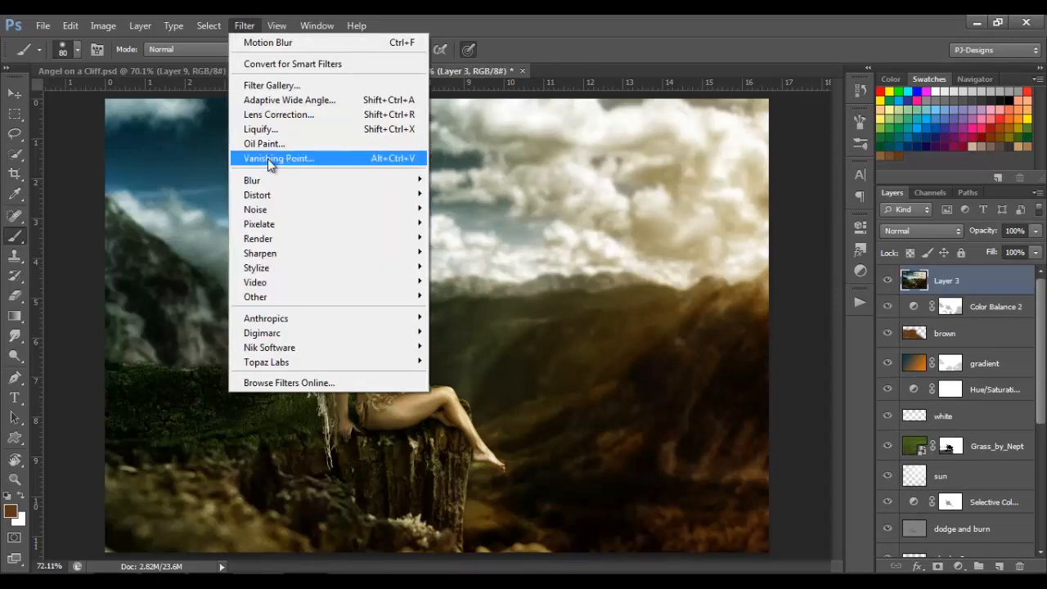
mouse_move(282, 259)
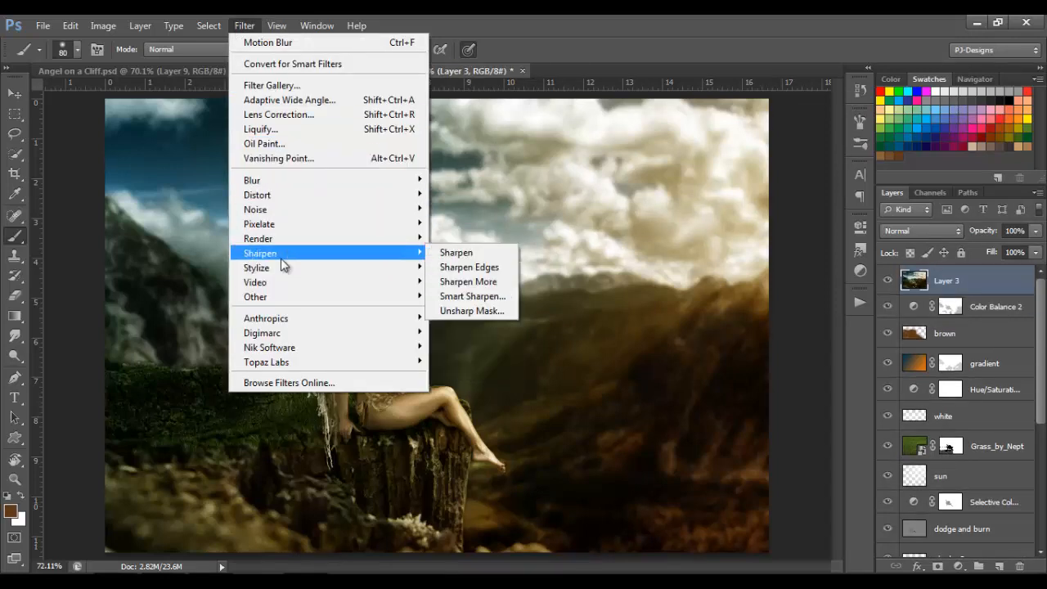
click(472, 312)
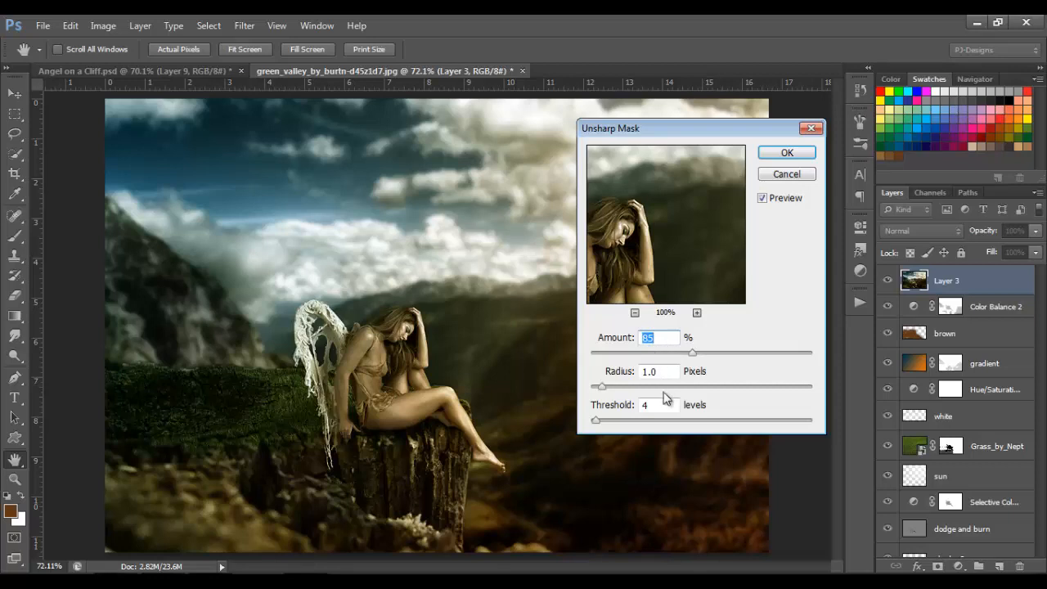
click(776, 152)
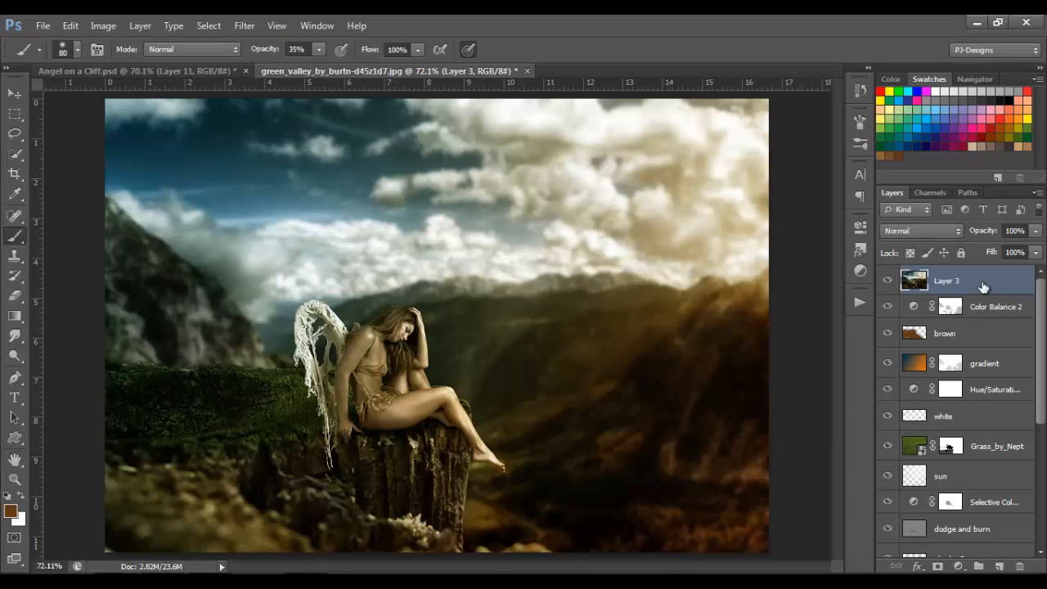
Stamp all visible layers into another new top layer and apply a High Pass filter with a 5.0 pixel radius
key(ctrl+shift+alt+e)
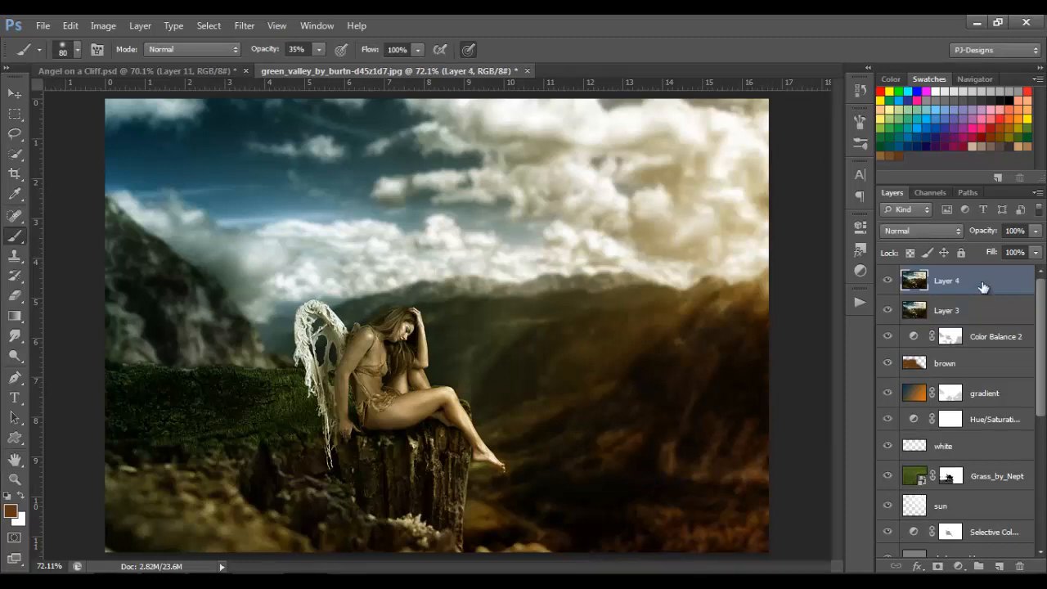
click(243, 27)
mouse_move(337, 298)
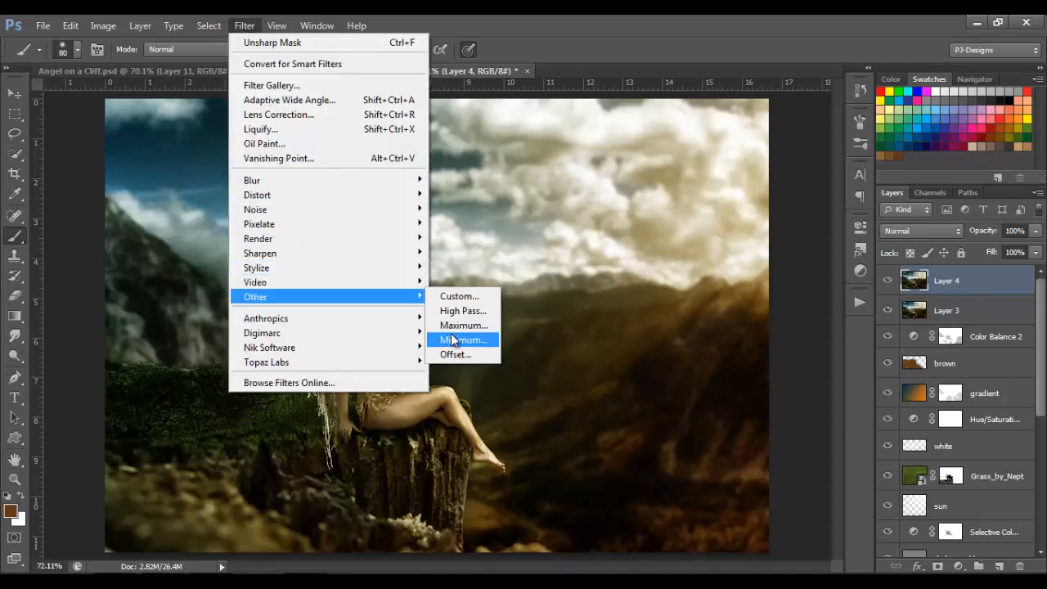
click(463, 311)
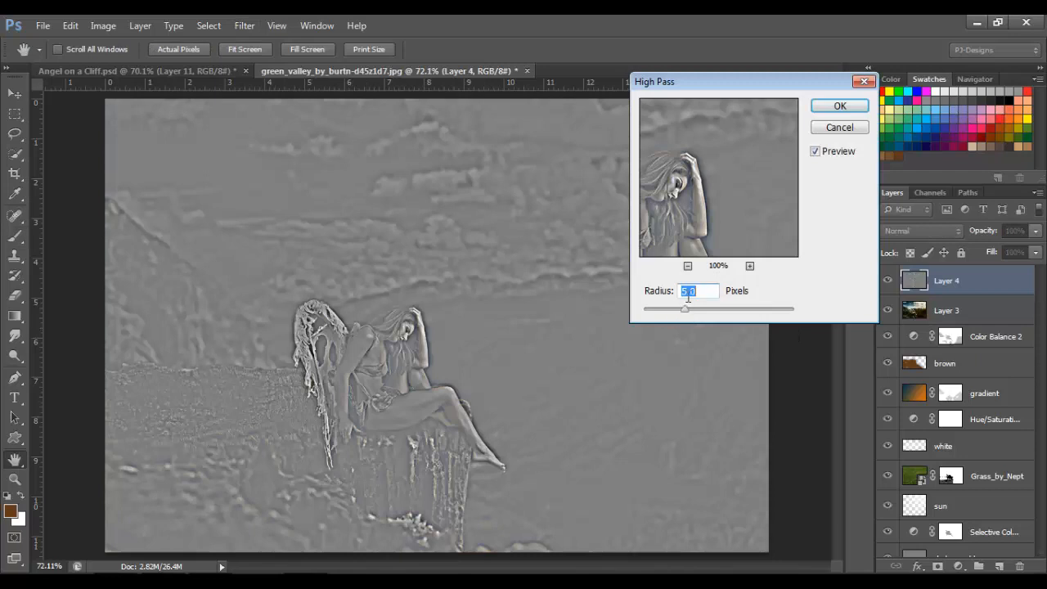
click(836, 108)
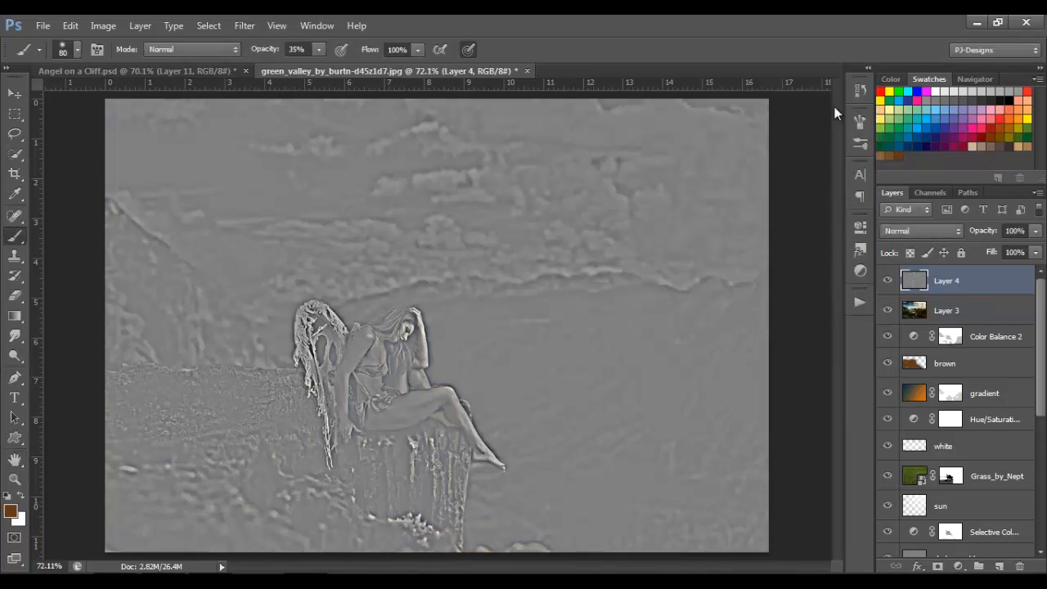
Set the High Pass layer's blend mode to Soft Light and adjust its opacity, ending at 100%
click(932, 230)
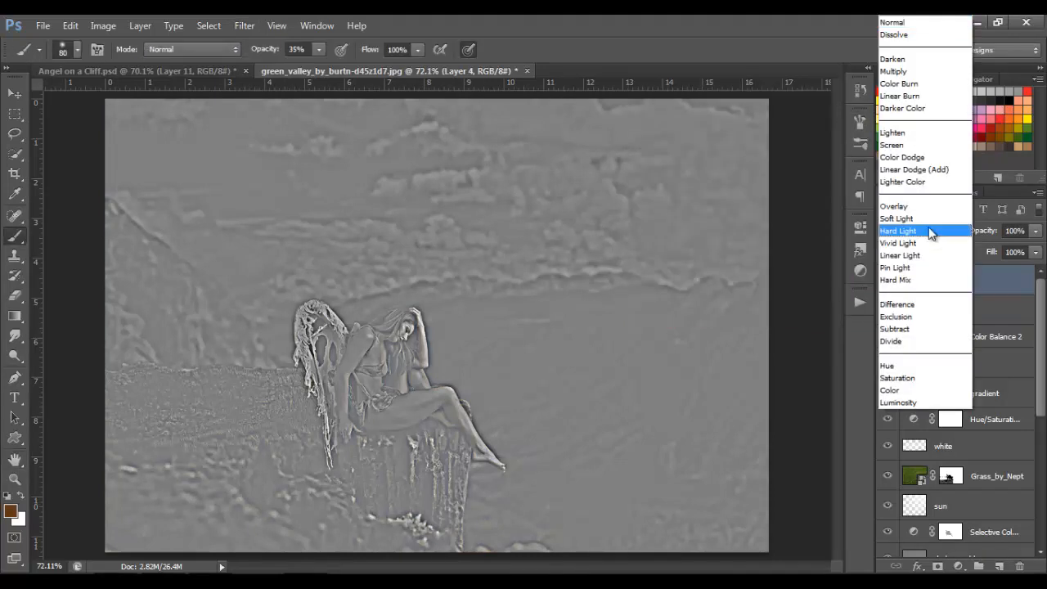
click(928, 219)
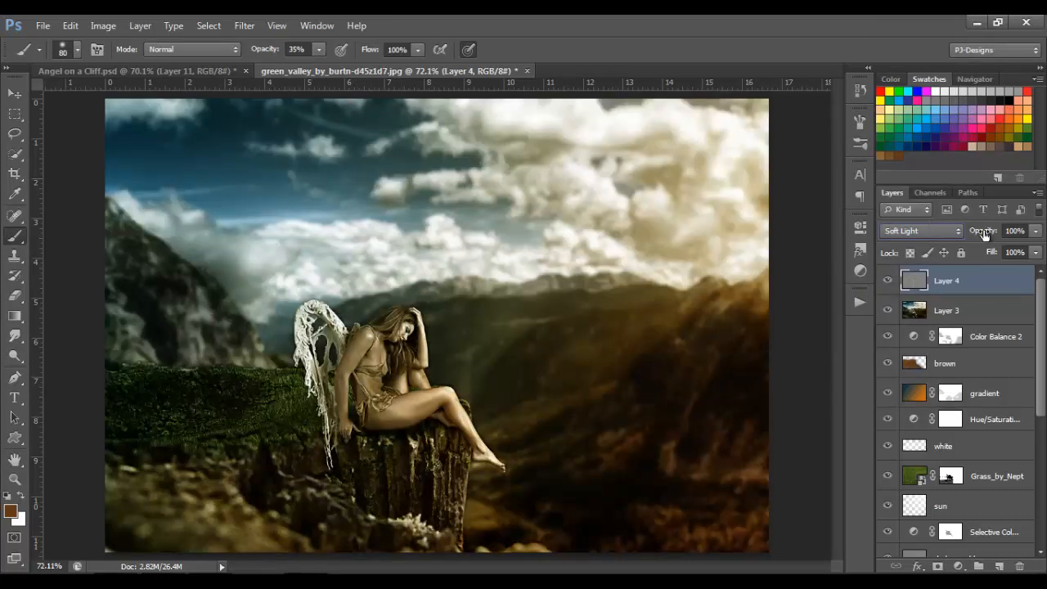
click(1037, 236)
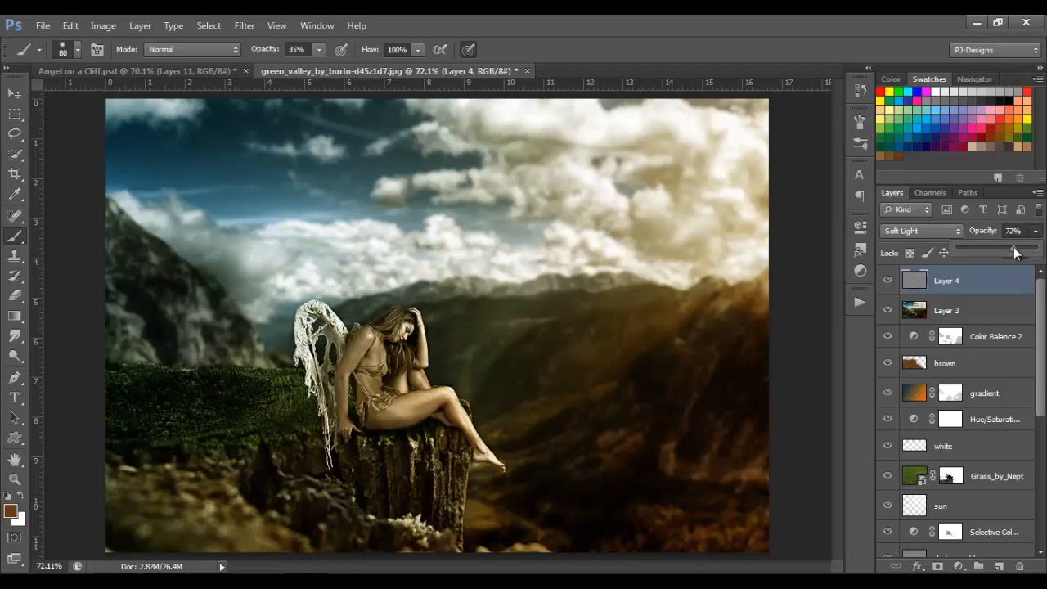
drag(1015, 253, 1035, 250)
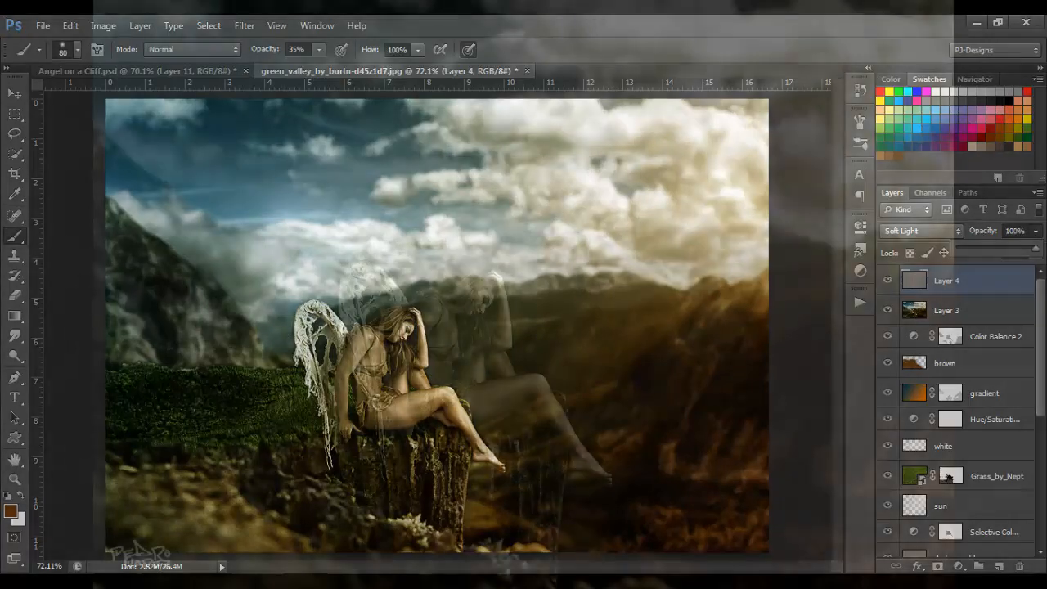